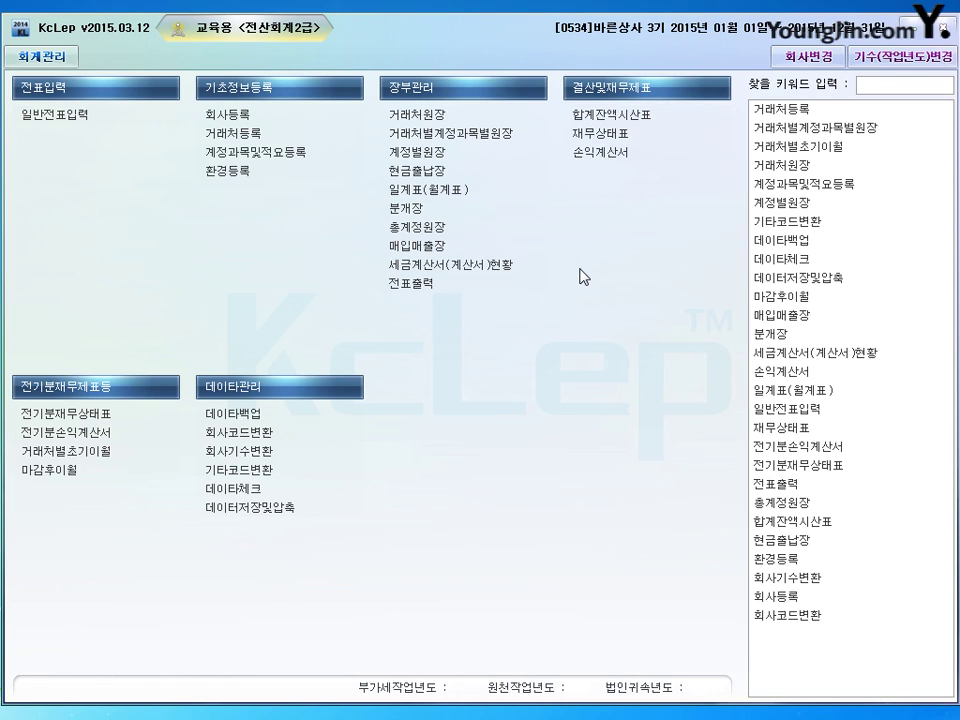
- Open the company registration (회사등록) and check 바른상사's business registration number, representative name and opening date
click(240, 118)
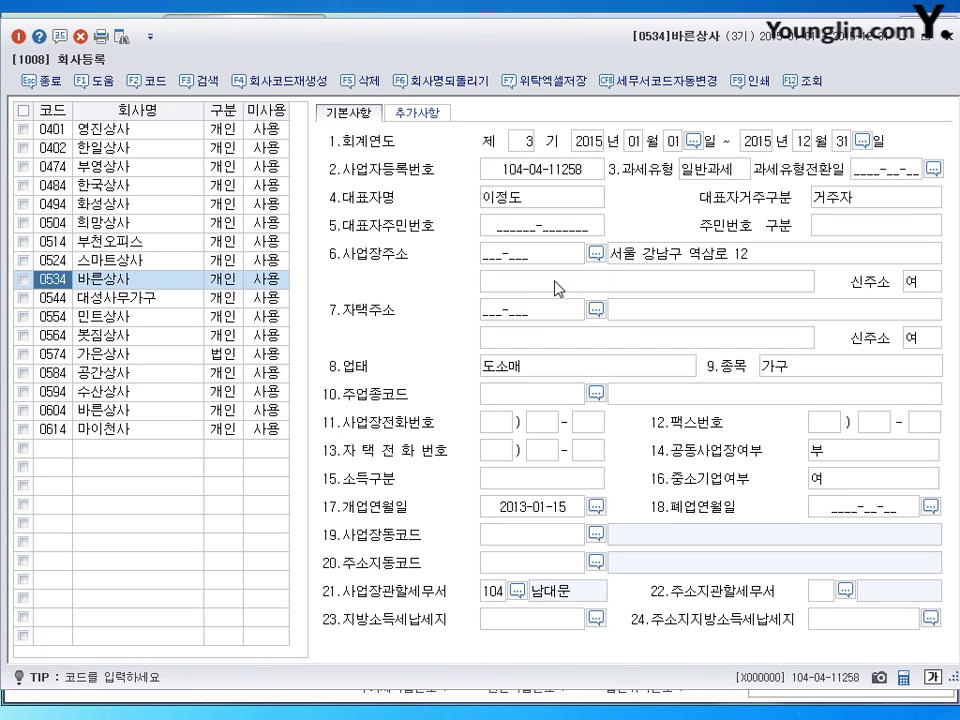
click(531, 178)
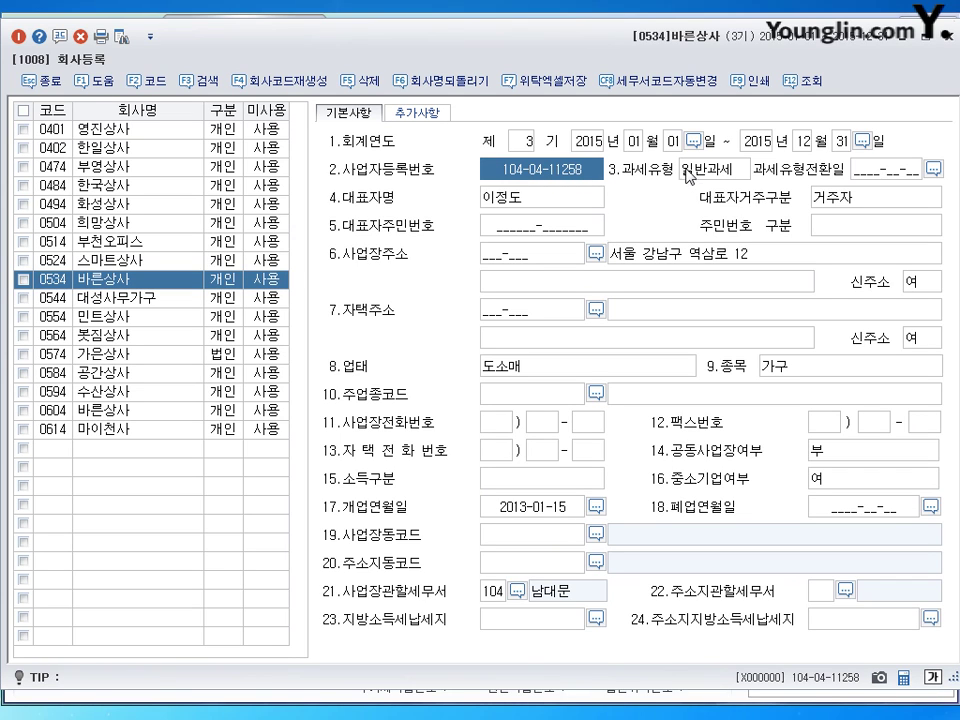
click(549, 197)
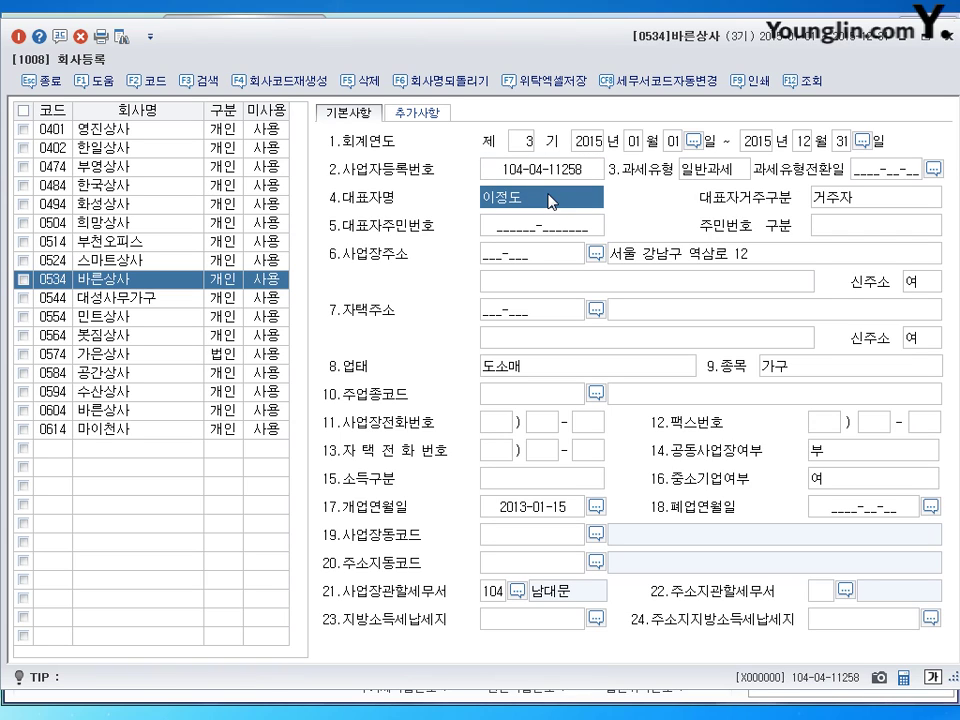
click(528, 510)
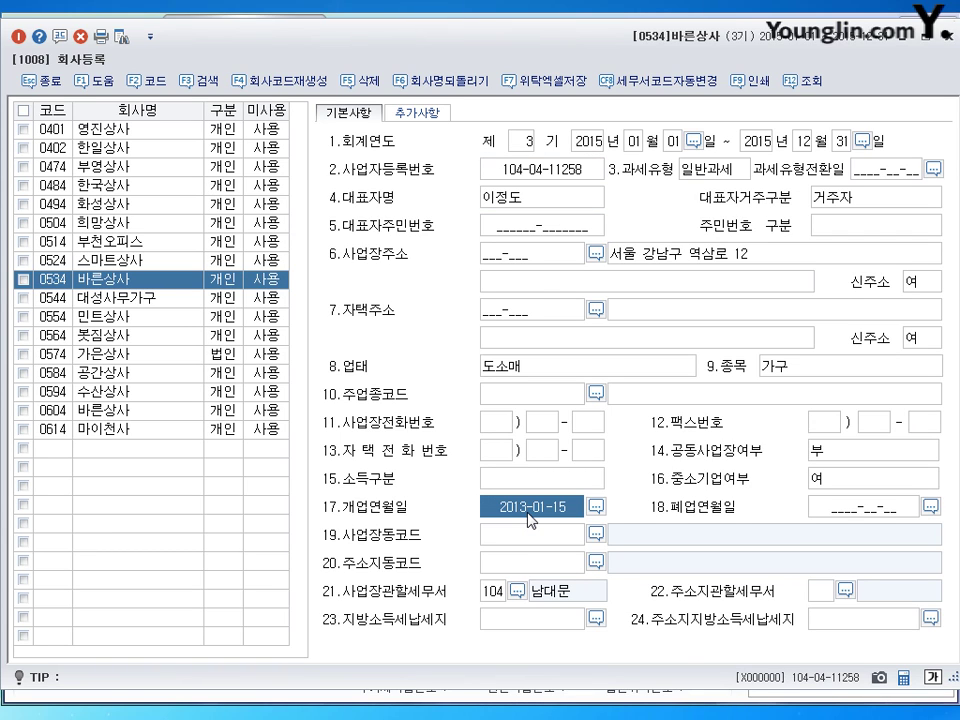
- Replace 바른상사's business address (사업장주소) with the company's new street address
click(660, 254)
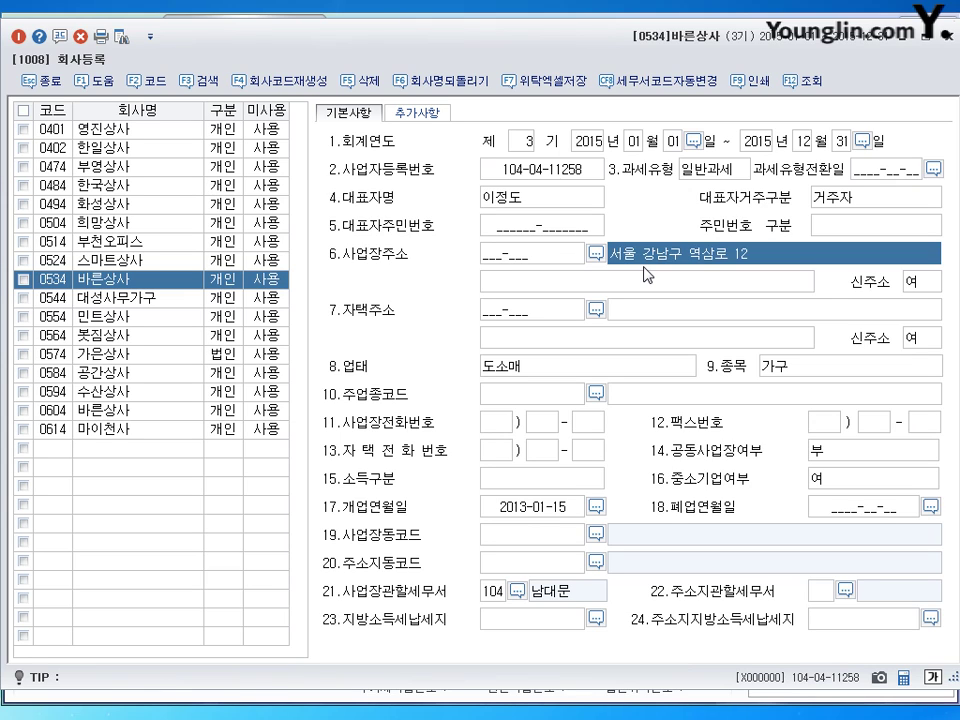
key(BackSpace)
key(BackSpace)
key(BackSpace)
key(BackSpace)
key(BackSpace)
key(BackSpace)
key(BackSpace)
key(BackSpace)
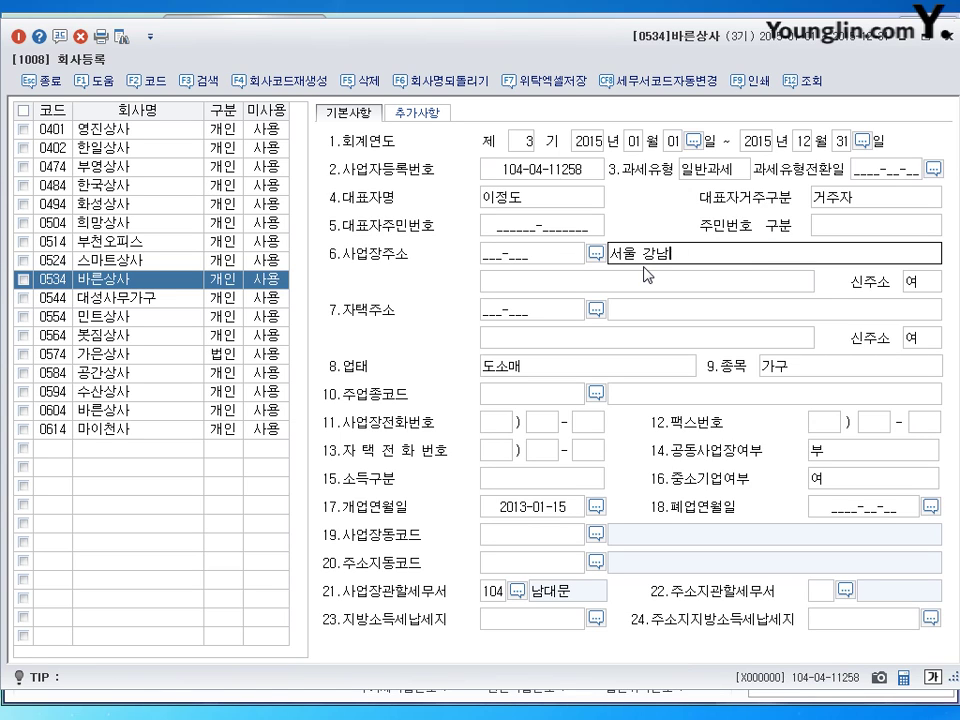
key(BackSpace)
key(BackSpace)
key(BackSpace)
text(특별시)
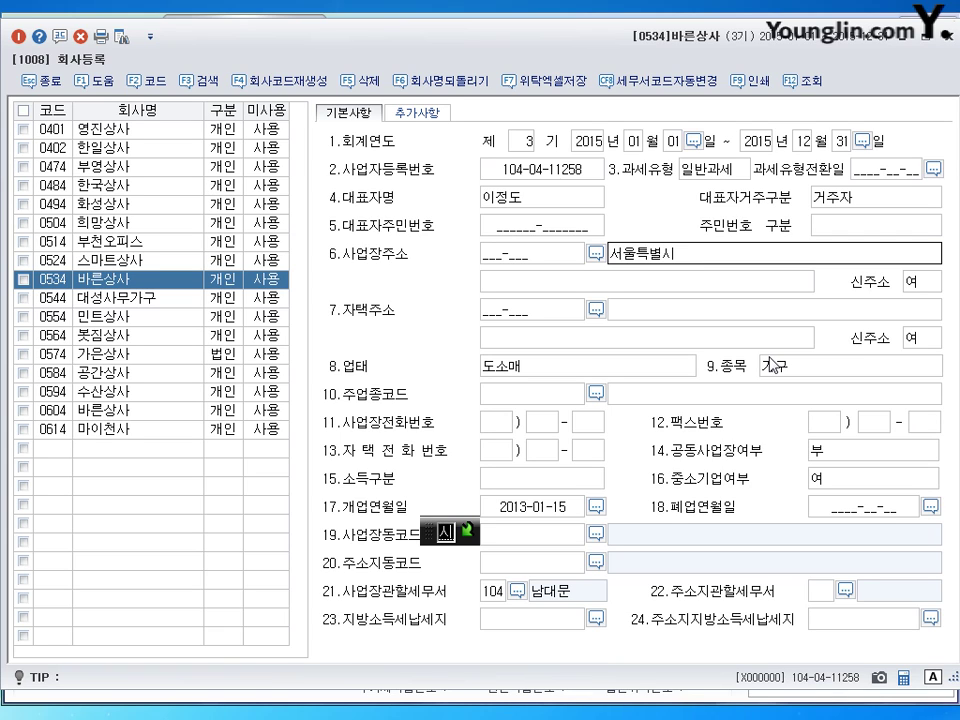
text( 중구 을지로)
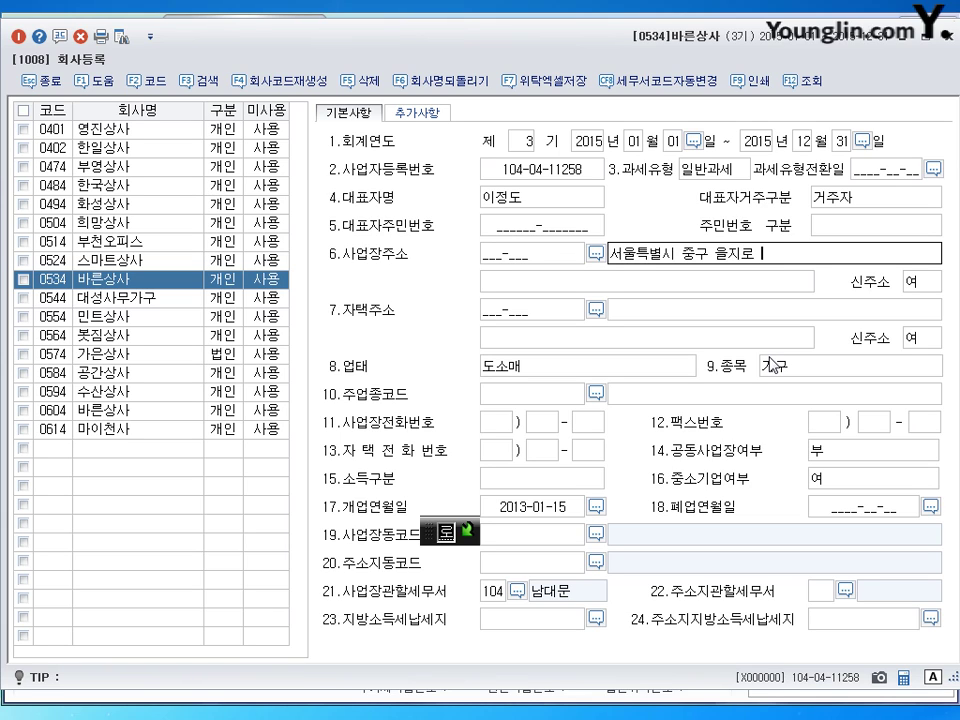
text( 29)
key(Return)
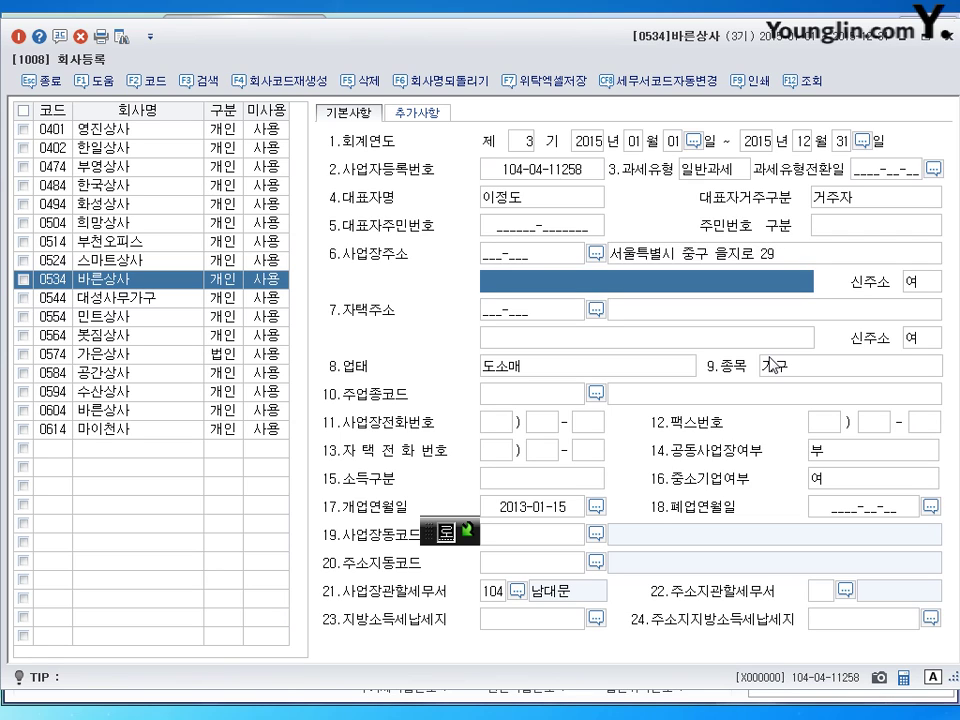
- Set the business item (종목) to 사무용품, check the competent tax office, and close the company registration
click(585, 372)
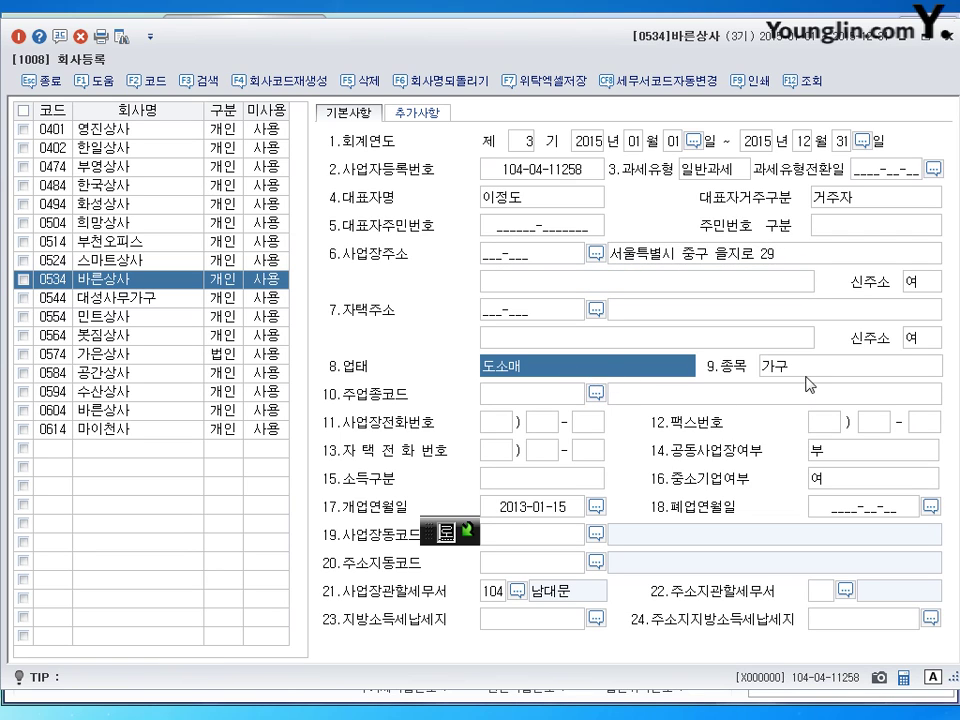
key(Return)
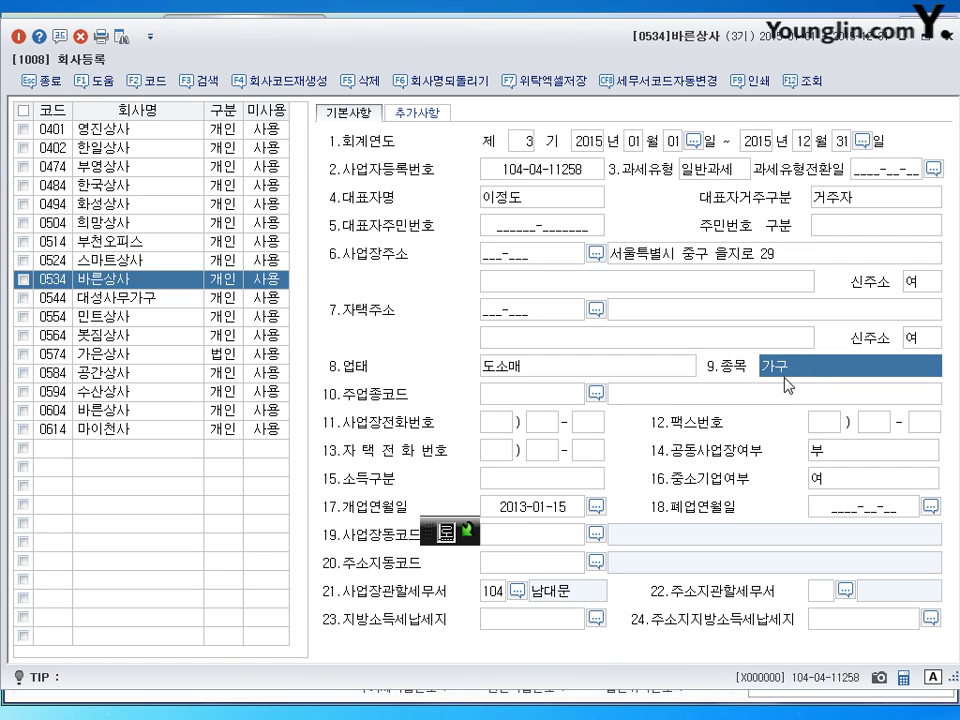
text(사무용ㅍ)
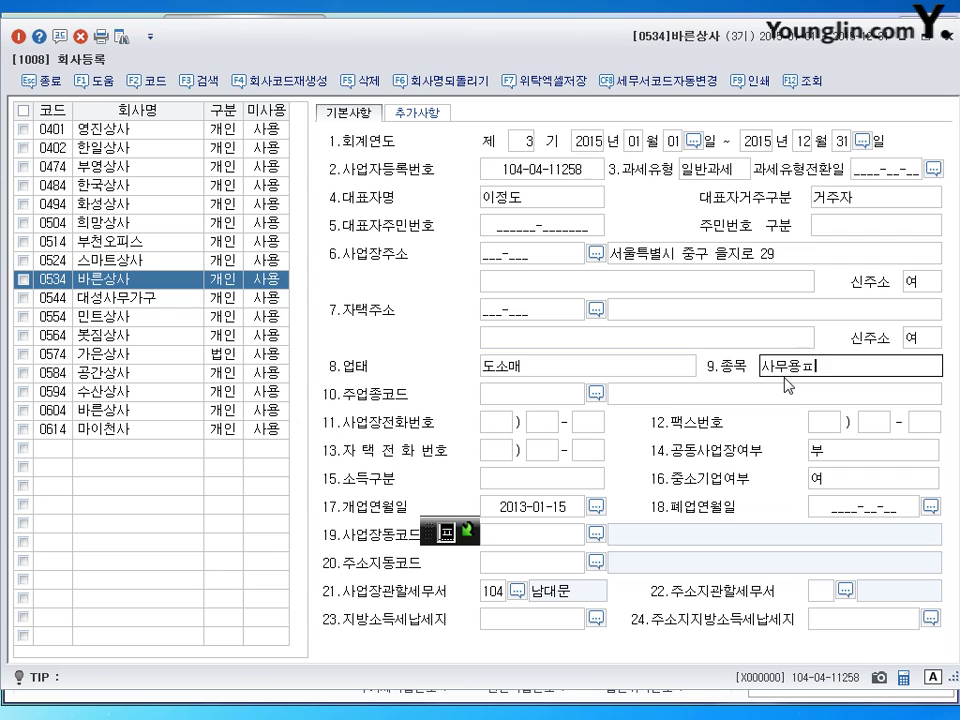
text(ㅜㅁ)
key(Return)
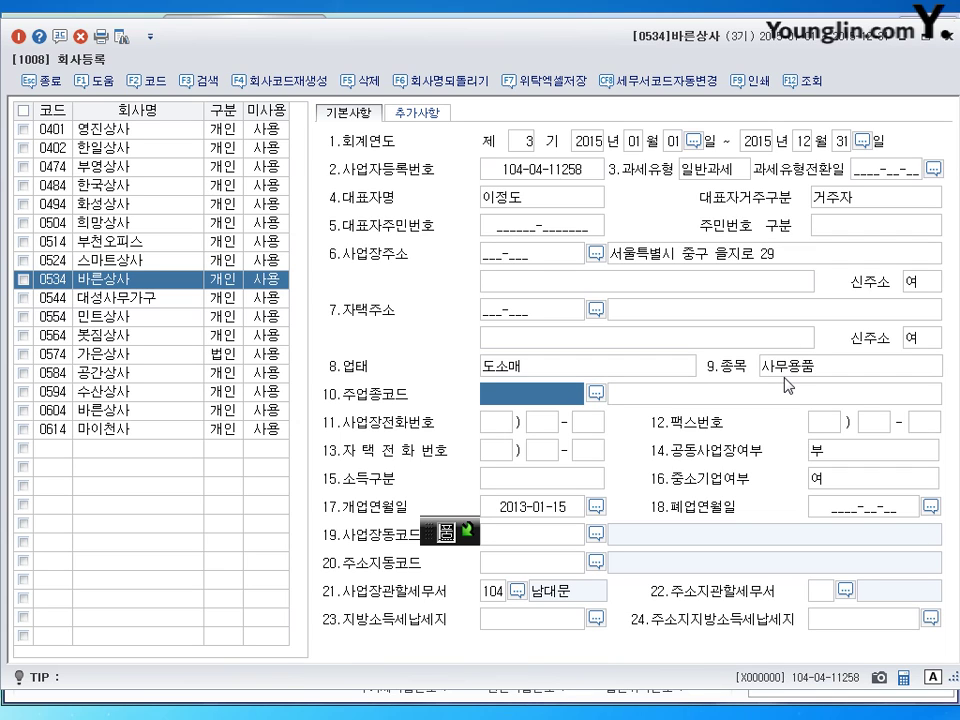
click(493, 592)
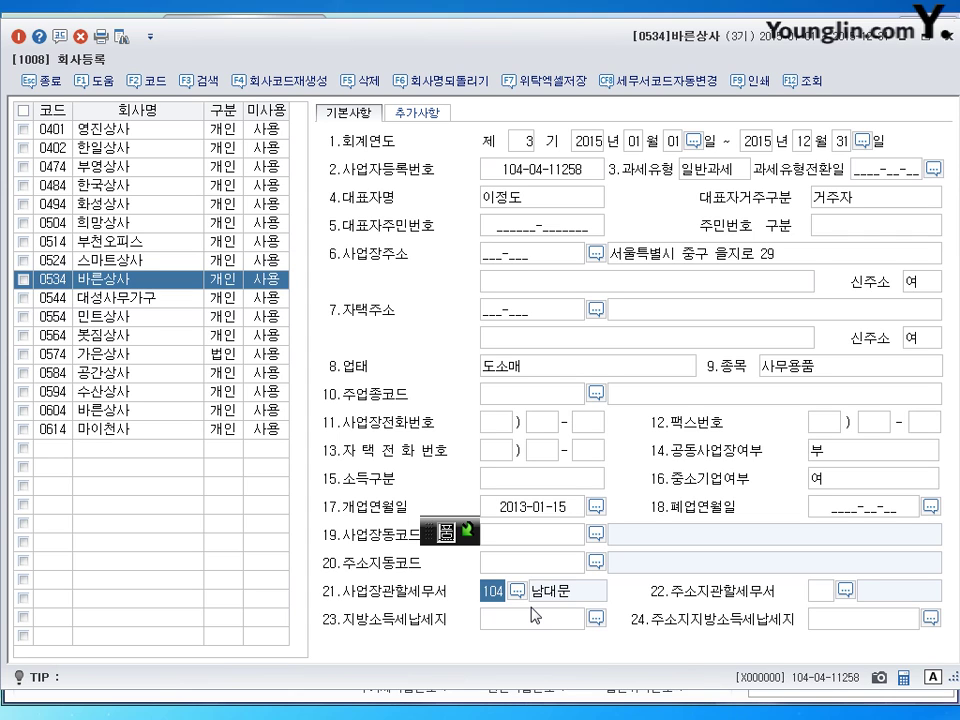
key(Escape)
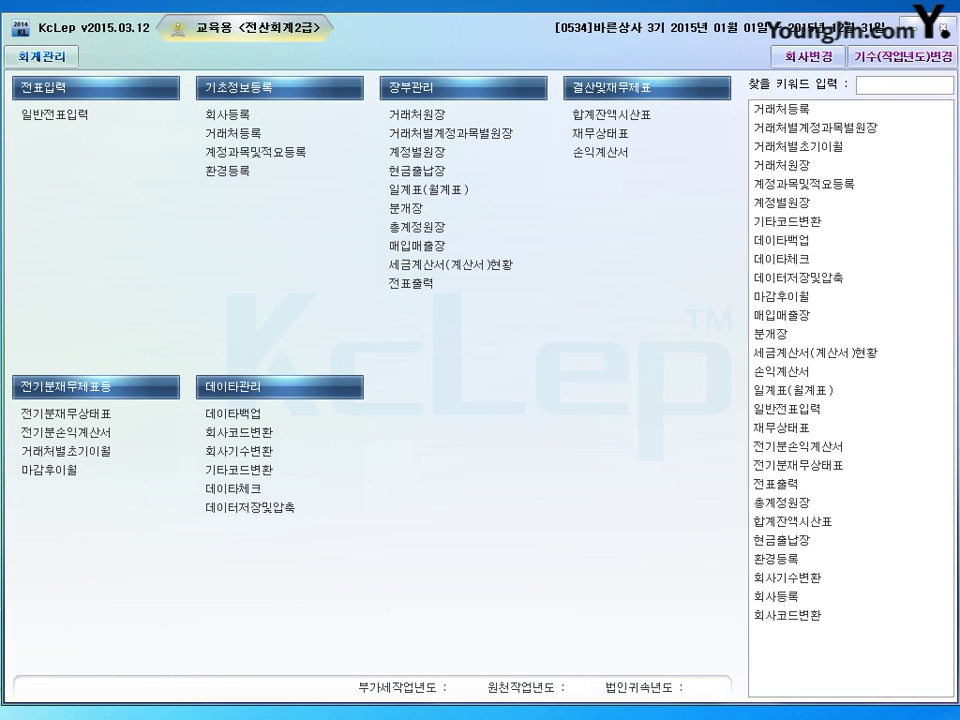
- Open the prior-period income statement (전기분손익계산서) and check the 상품매출, 상품매출원가 breakdown, 복리후생비 and 여비교통비 amounts
click(85, 415)
key(Escape)
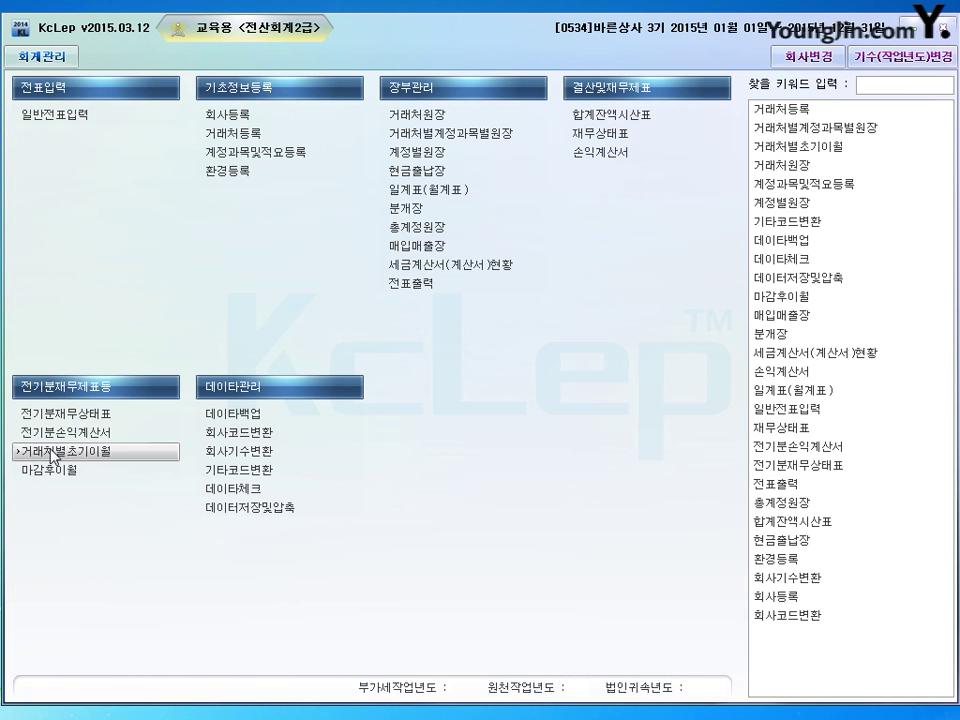
click(80, 432)
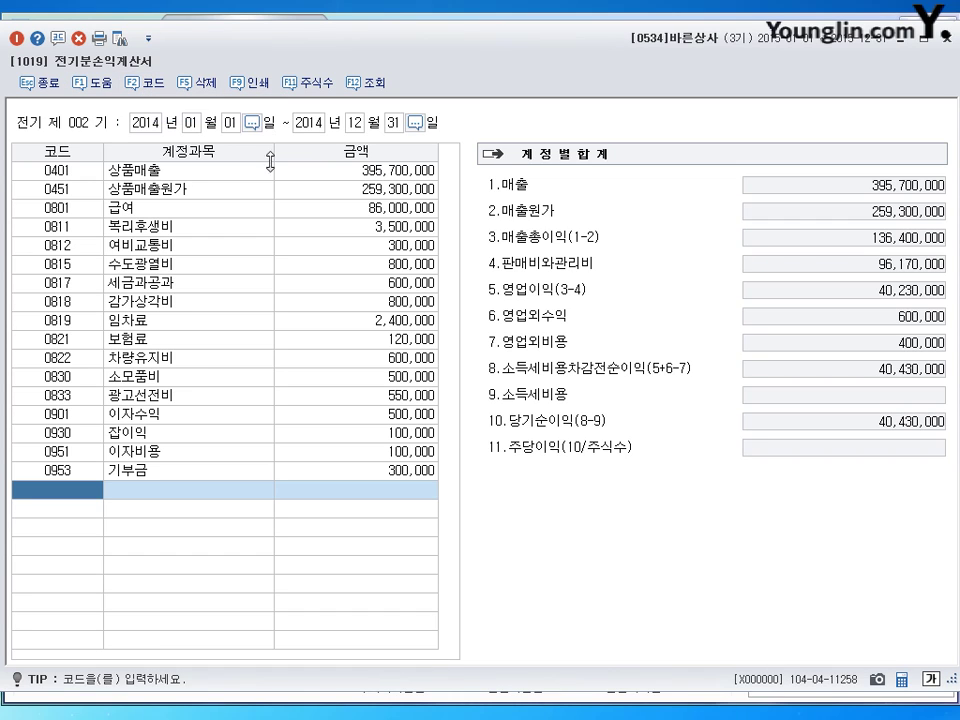
click(353, 172)
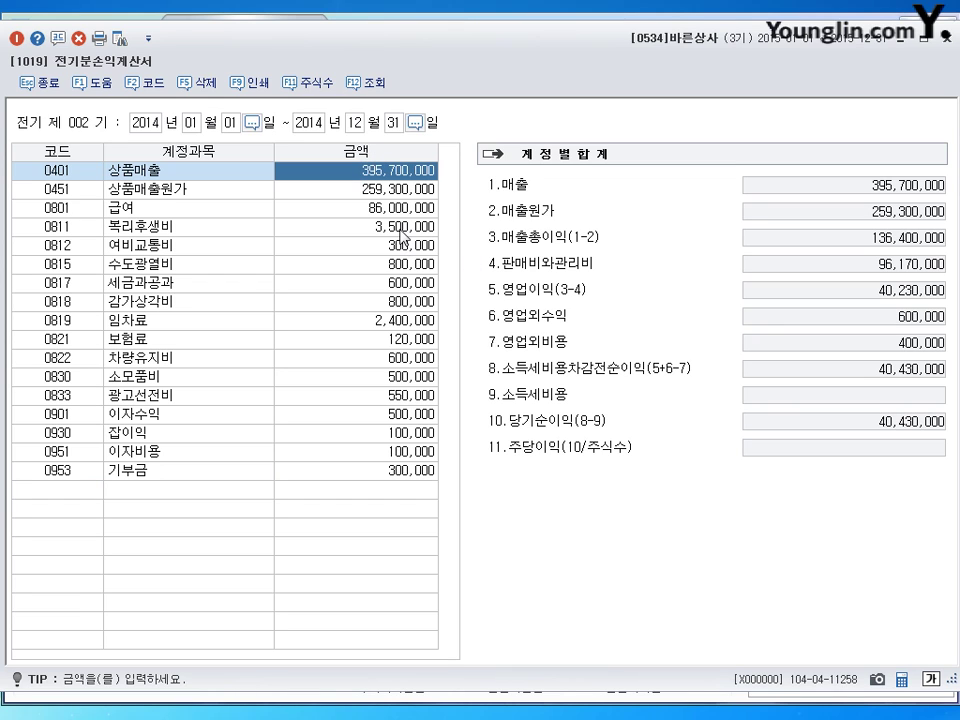
click(380, 200)
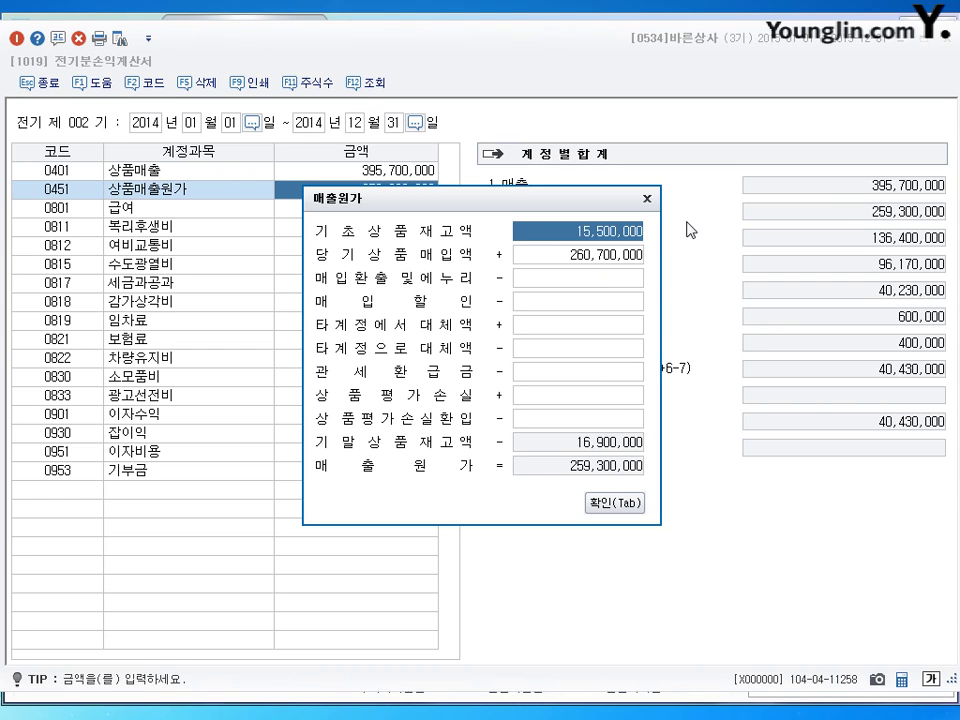
click(620, 505)
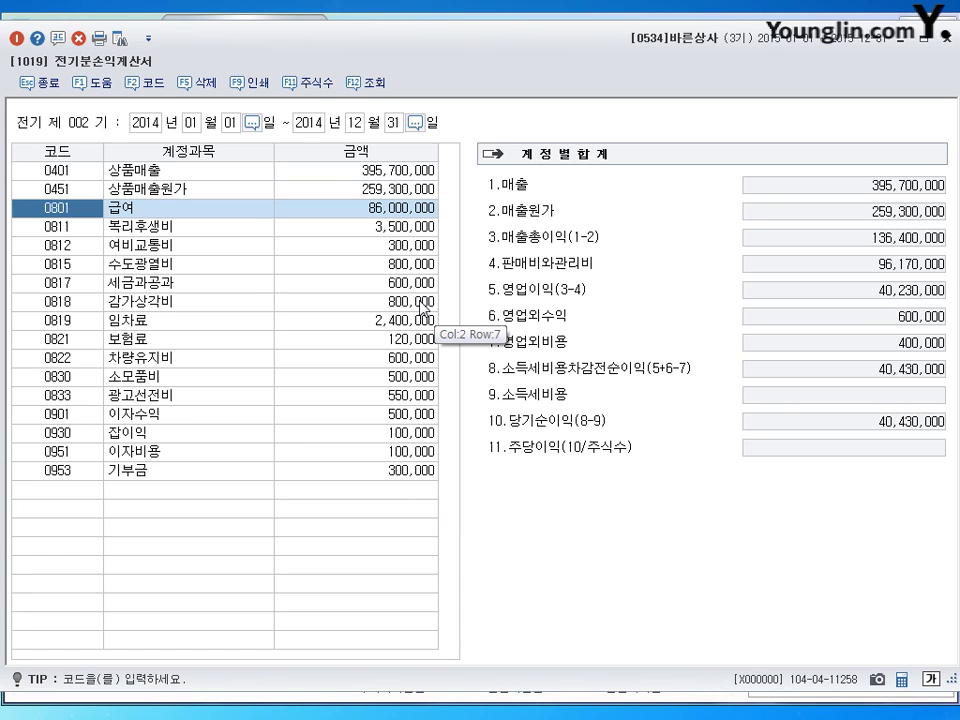
click(398, 230)
click(398, 249)
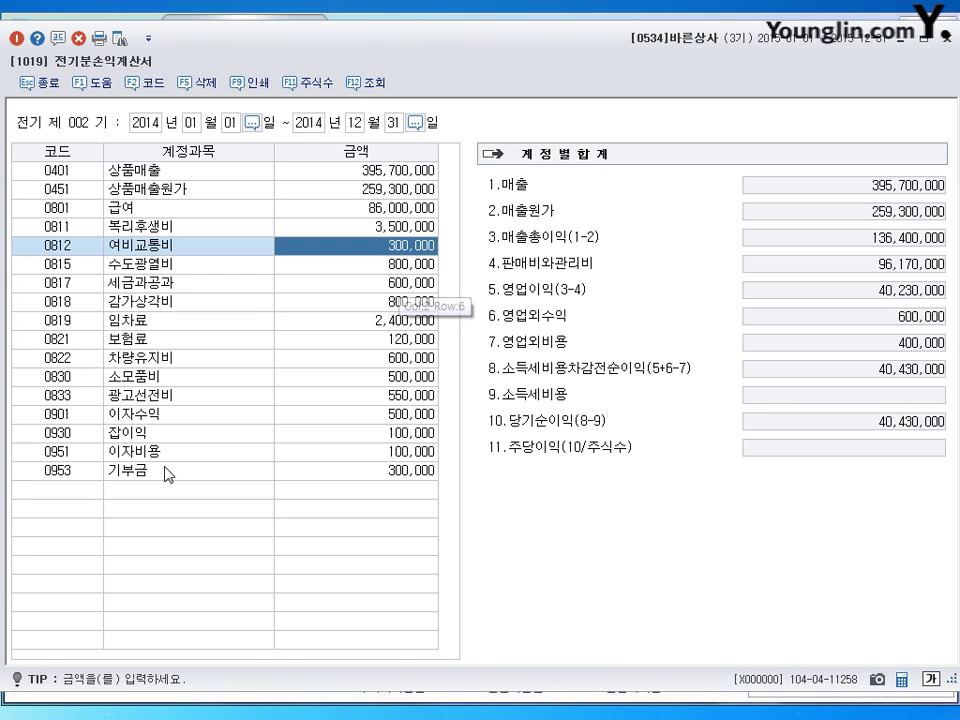
- Add account 0813 접대비 with an amount of 1,500,000 to the prior-period income statement
click(145, 513)
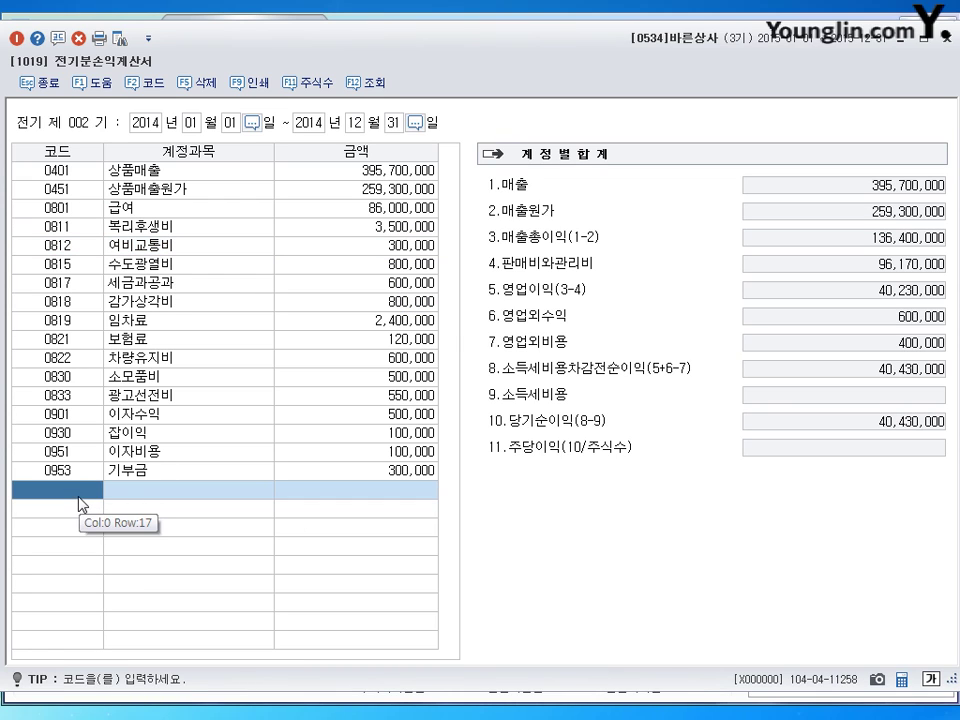
text(0813)
key(Return)
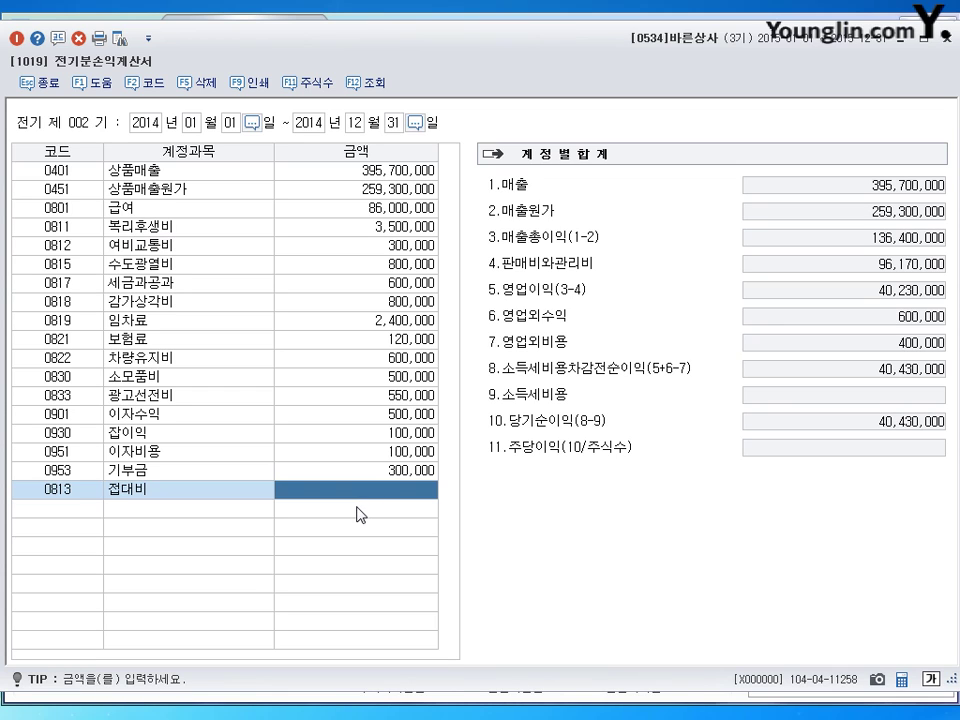
text(1,500)
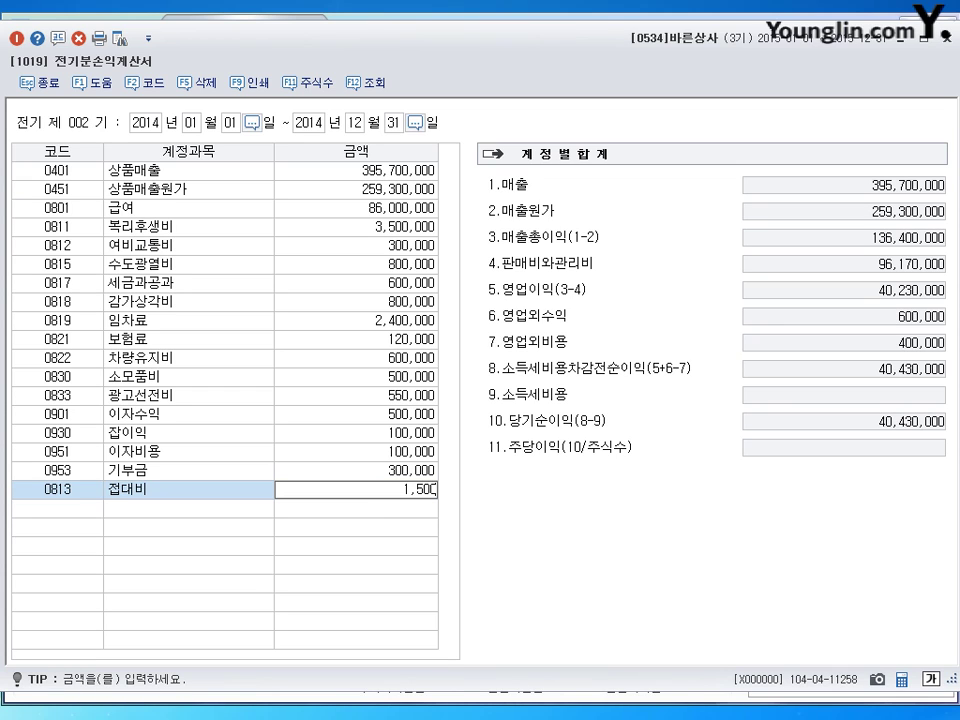
text(,000)
key(Return)
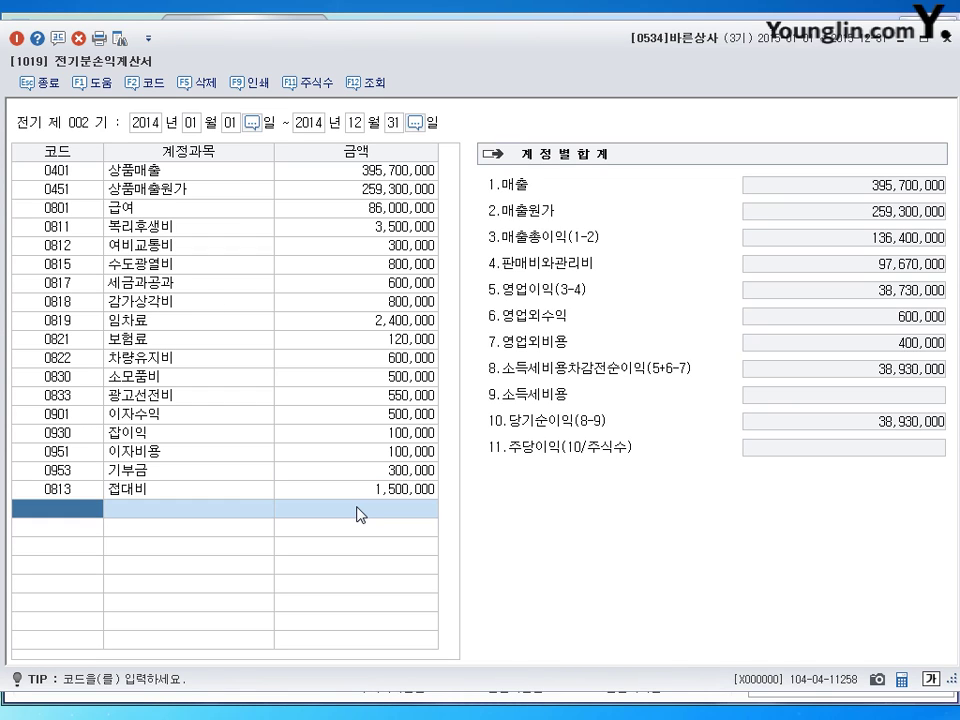
- Set 보험료 to 1,200,000 and 이자비용 to 1,000,000, then close the prior-period income statement
click(382, 340)
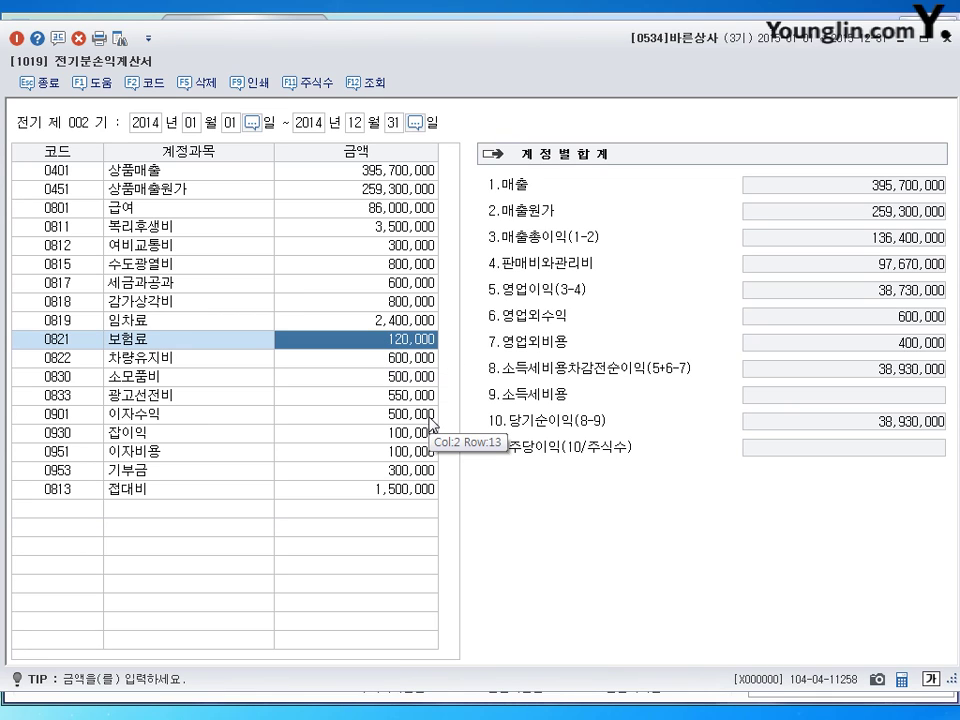
text(1200000)
key(Return)
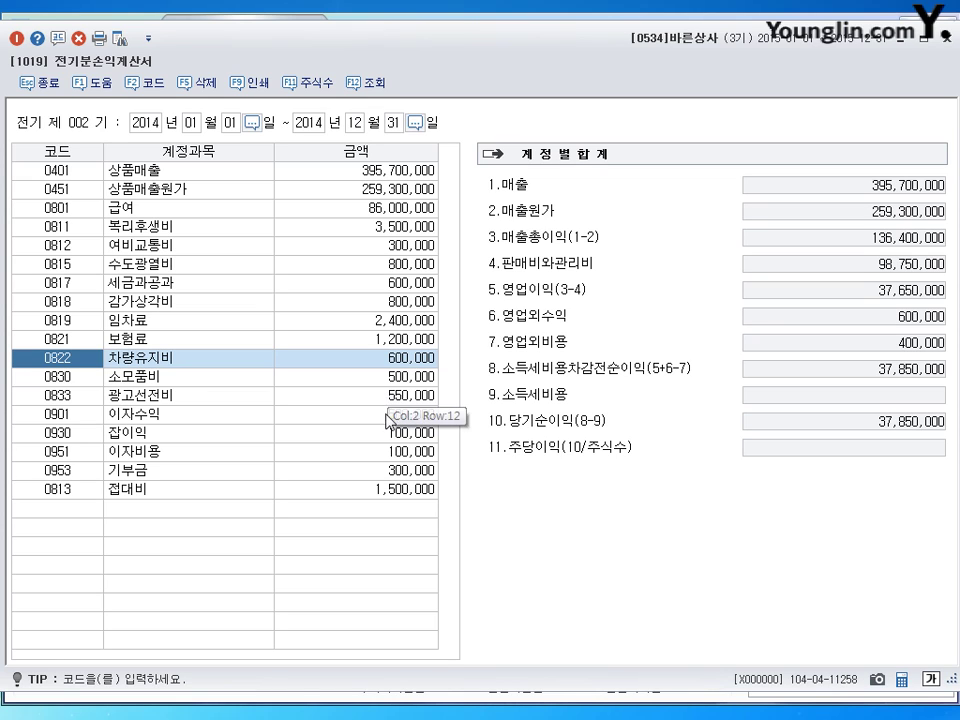
click(405, 453)
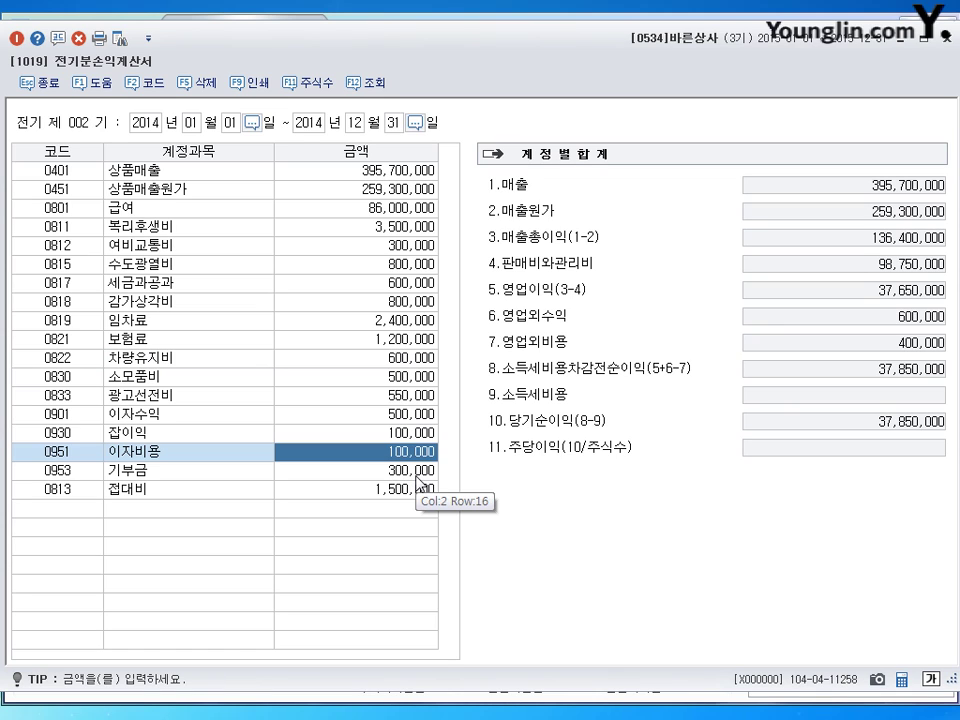
text(1000000)
key(Return)
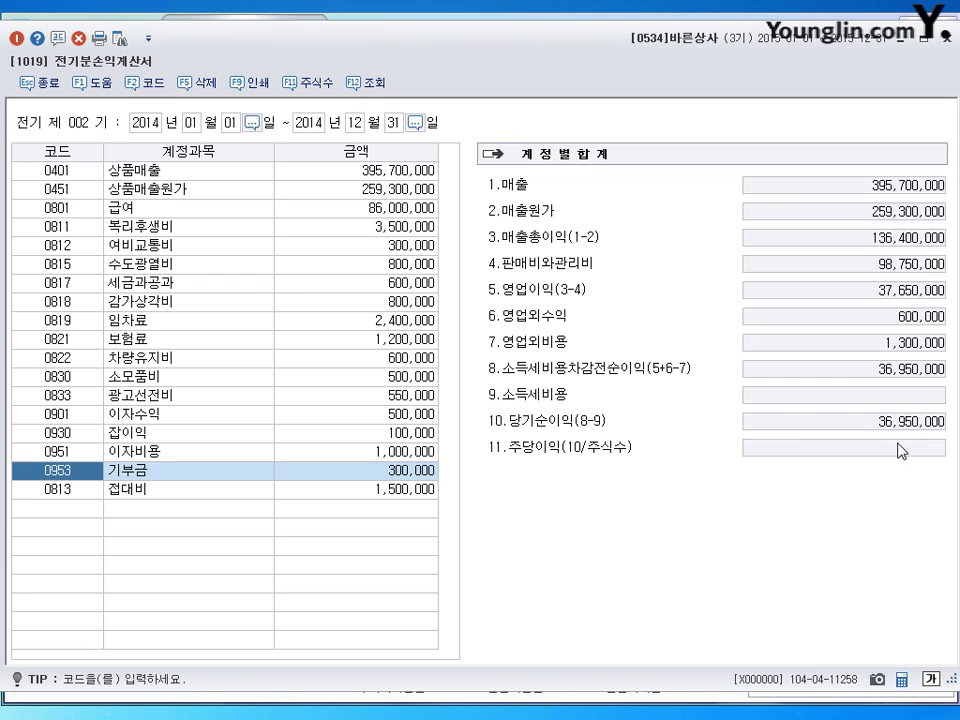
click(945, 40)
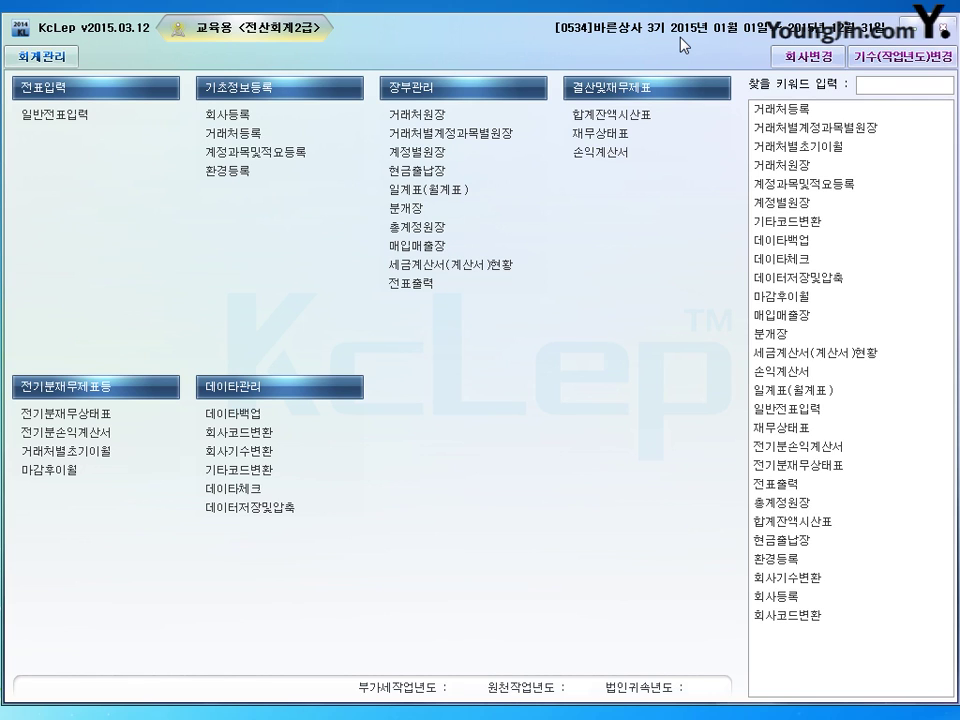
- Open the opening balances by customer (거래처별초기이월) and set 한라문구's balance under 외상매출금 to 2,000,000
click(122, 460)
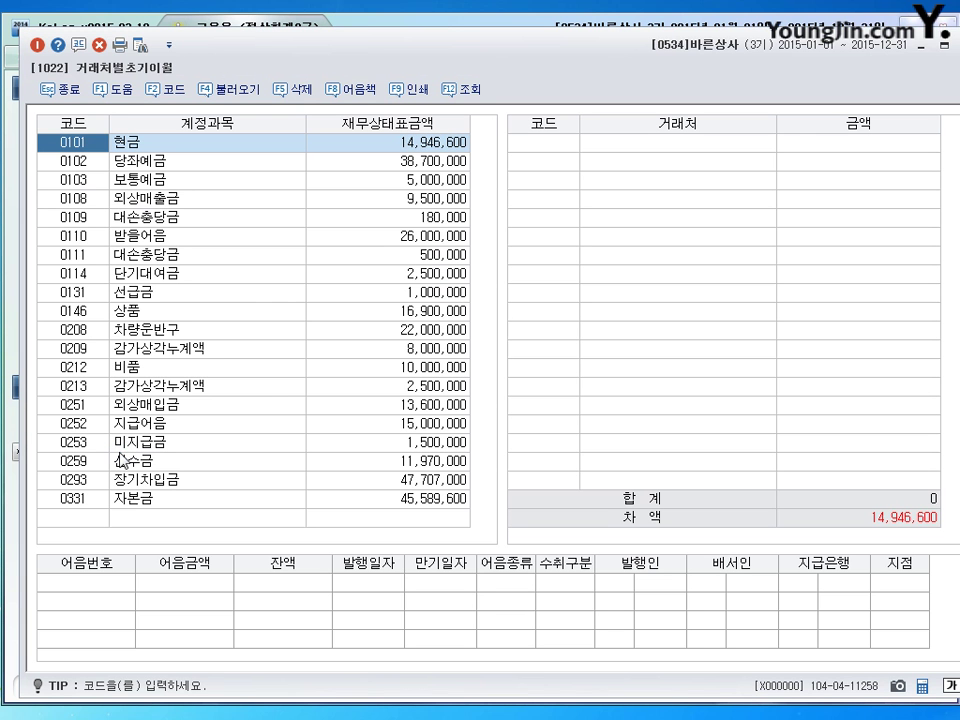
drag(360, 58, 343, 47)
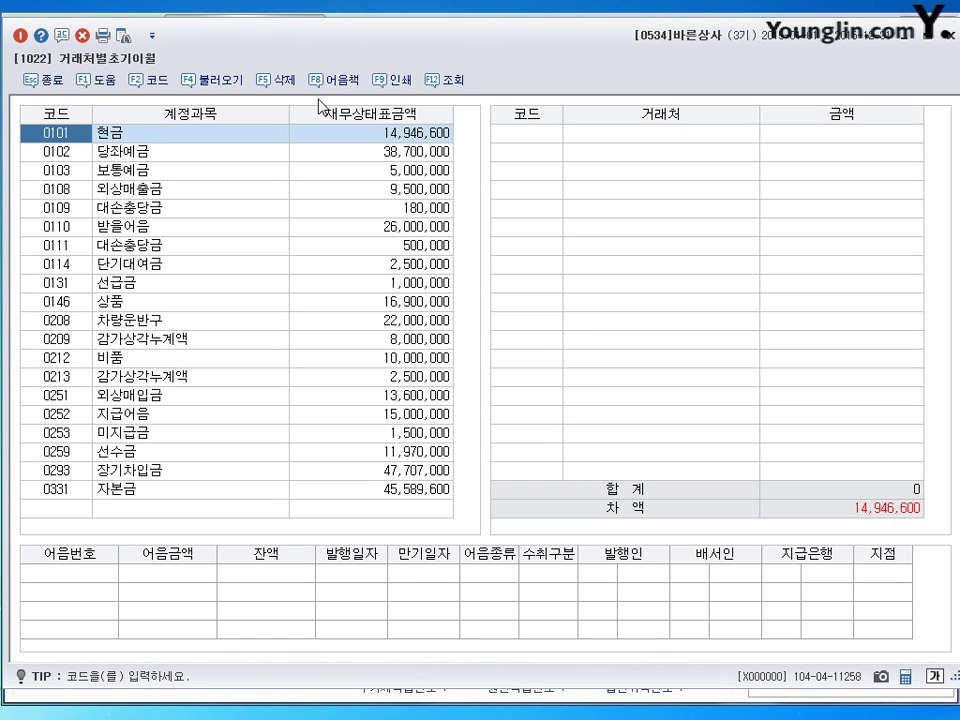
click(125, 189)
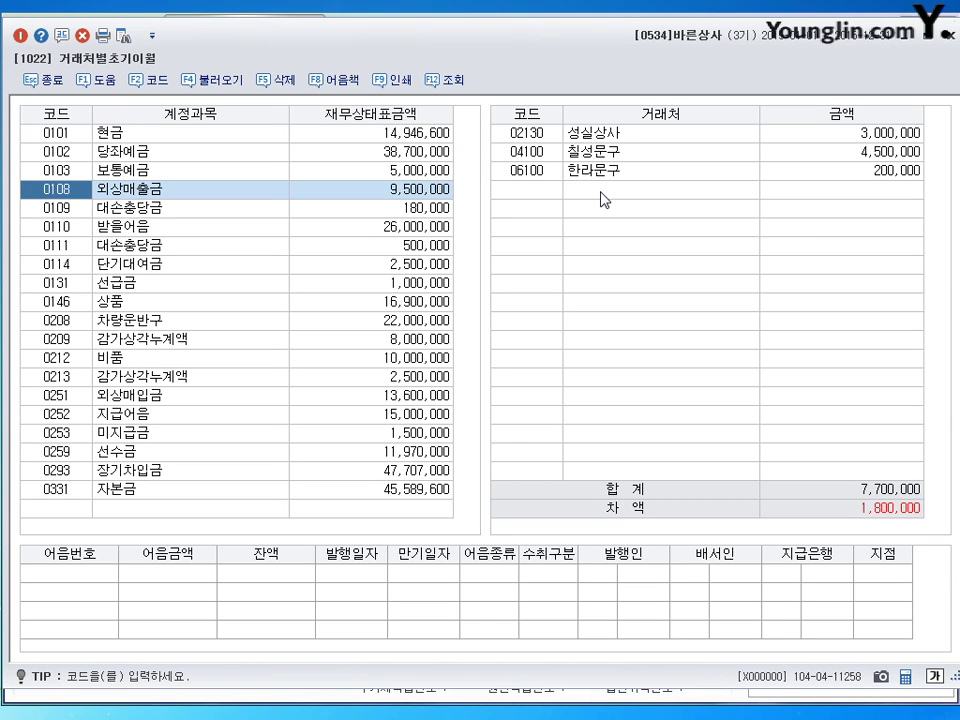
click(612, 142)
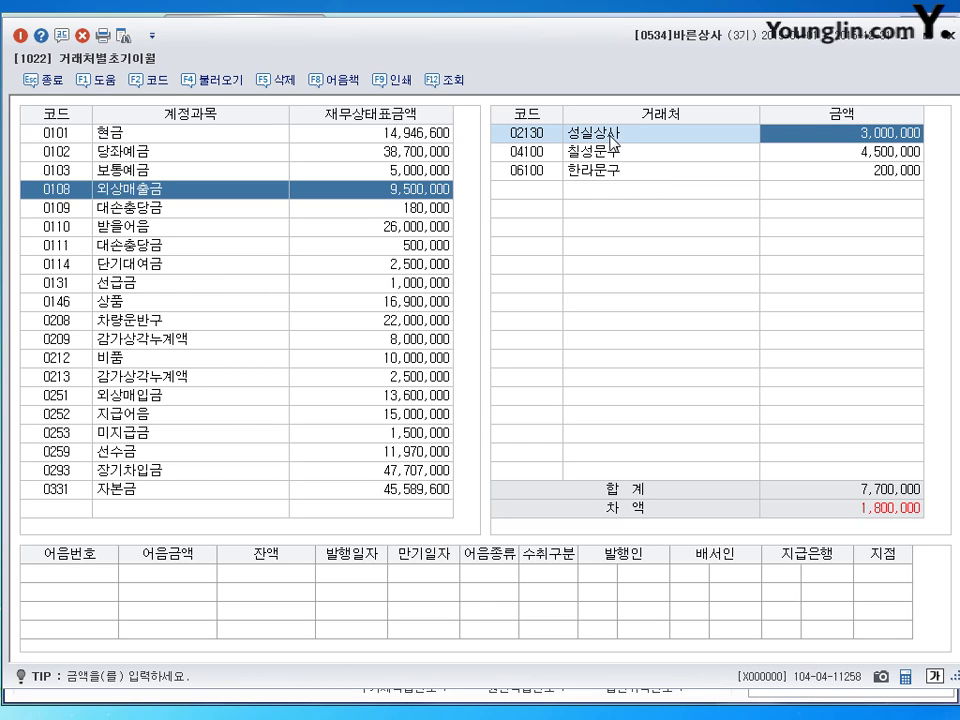
key(Return)
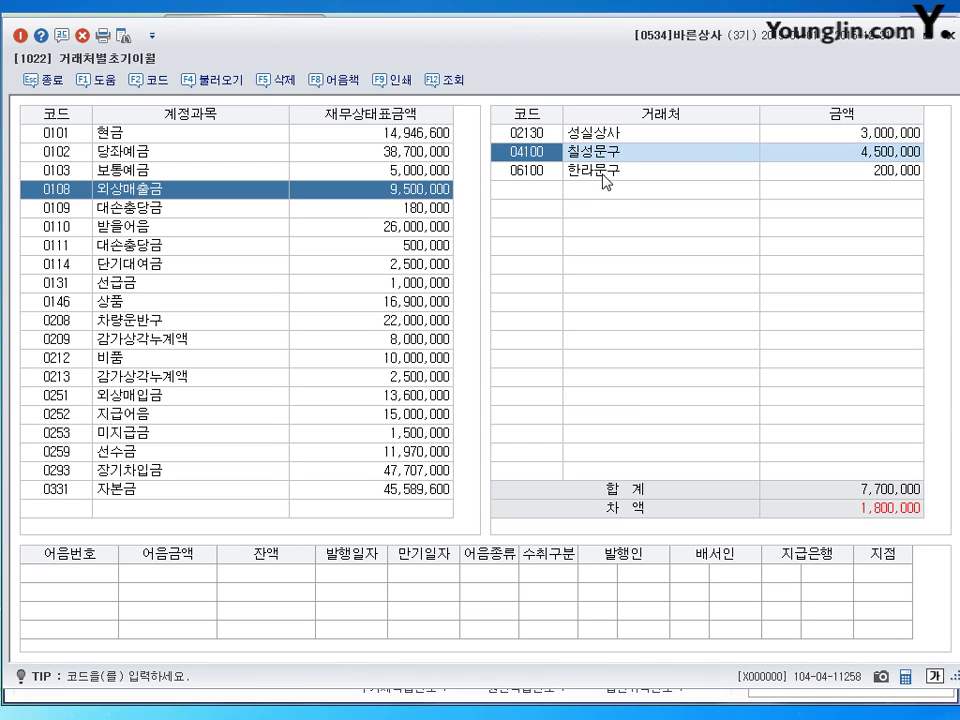
click(603, 180)
click(876, 176)
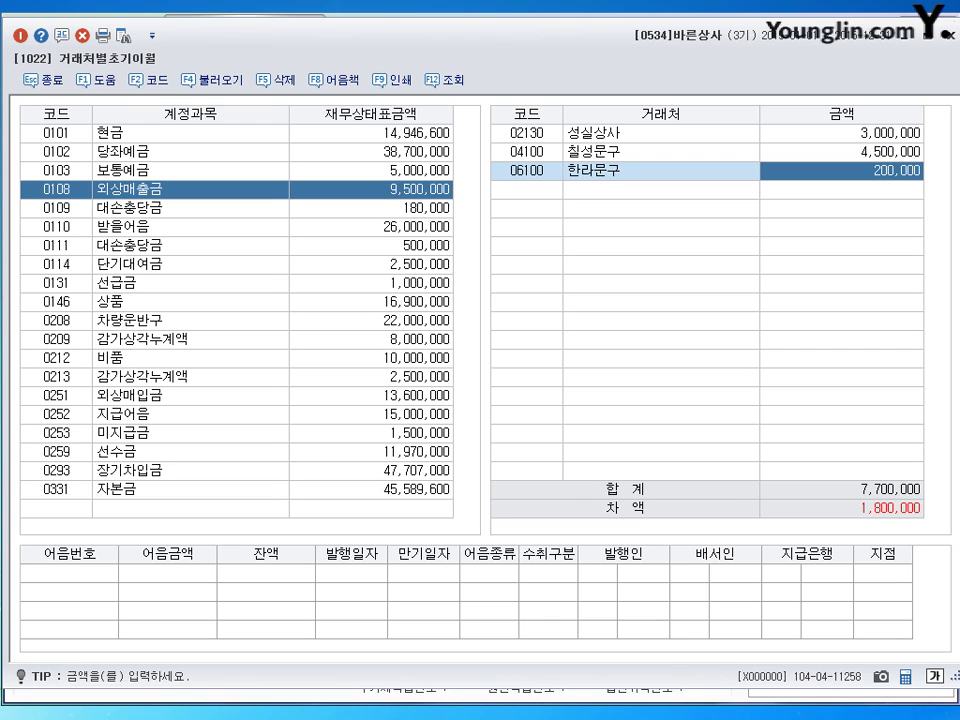
text(2000000)
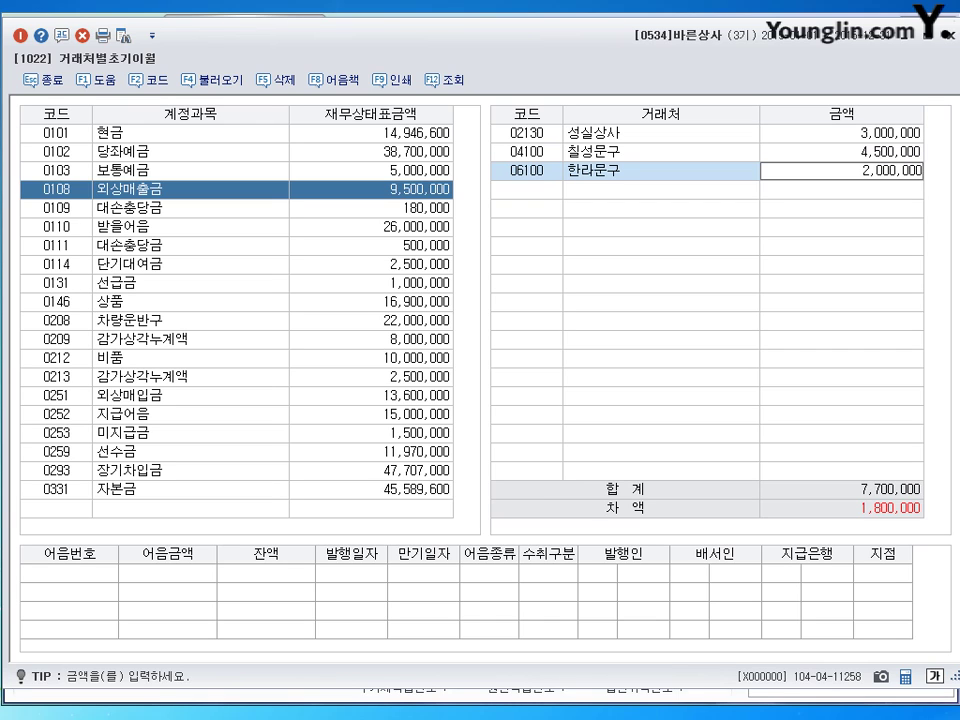
key(Return)
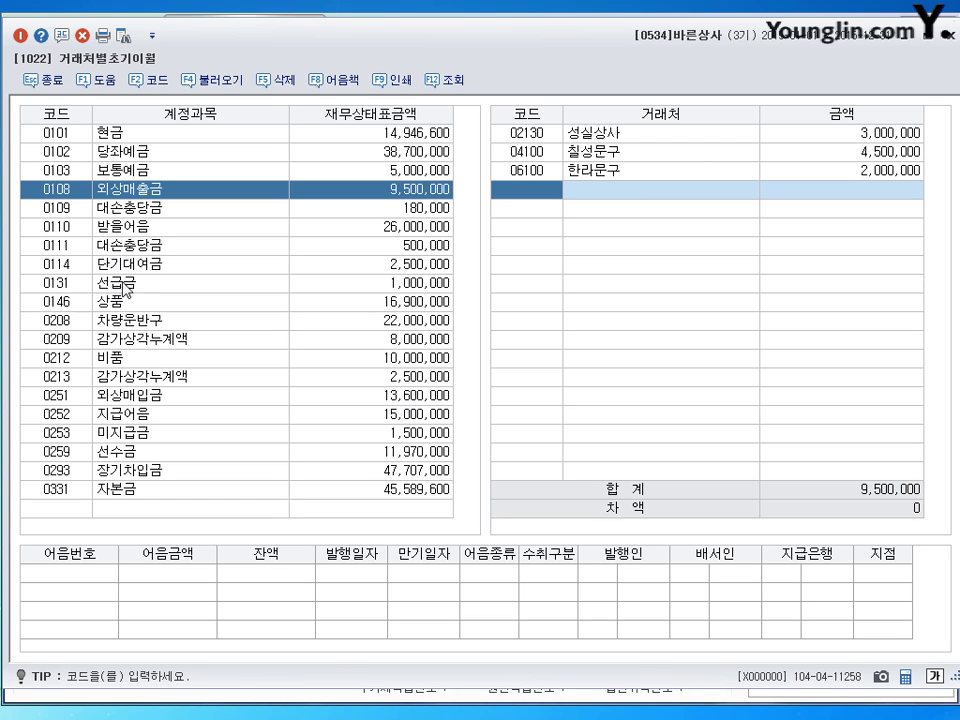
- Add customer 06370 문구나라 with a balance of 1,700,000 under 외상매입금, then close the opening balances by customer
click(130, 395)
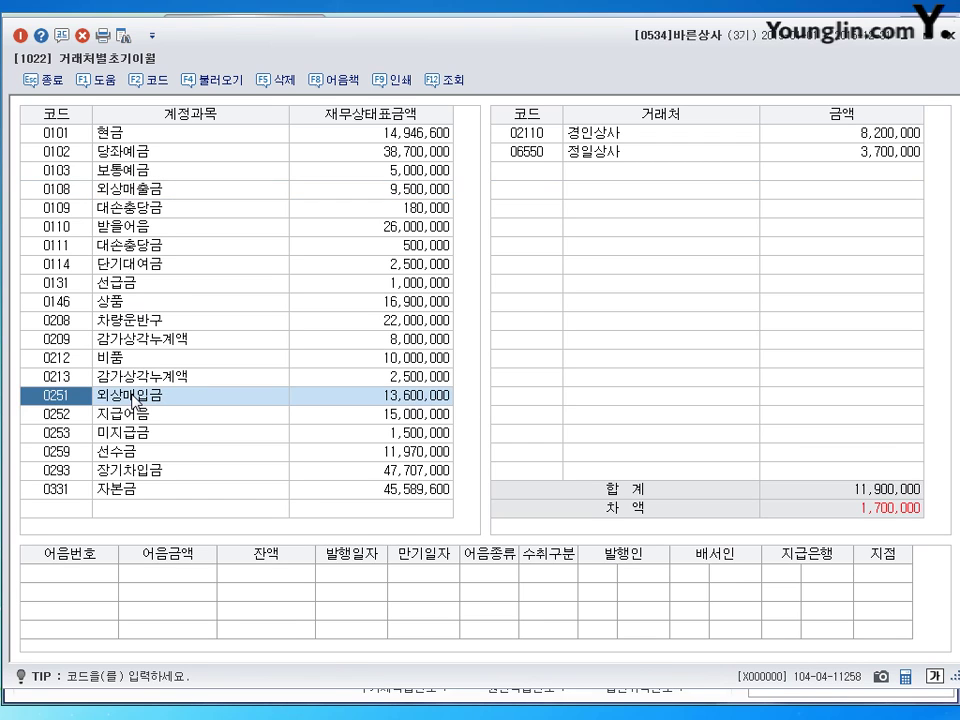
click(531, 133)
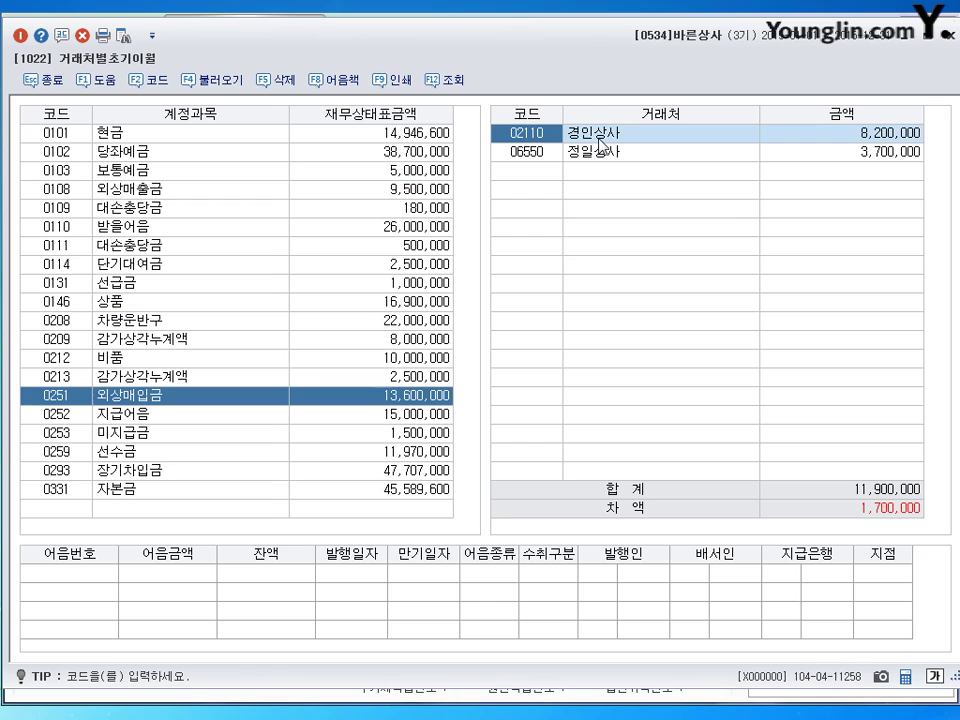
click(886, 142)
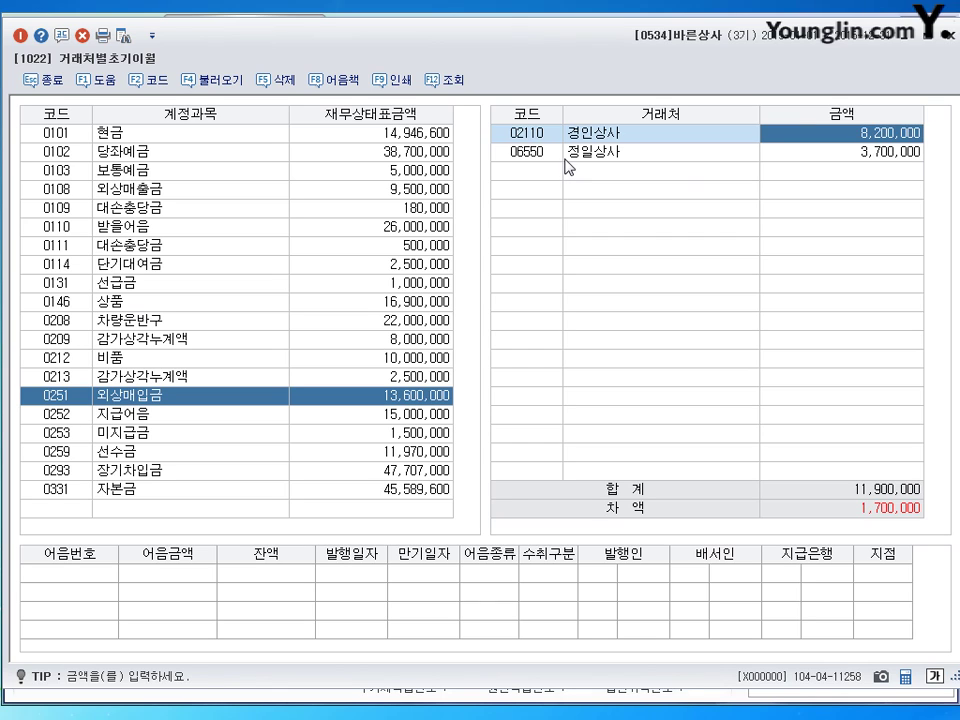
click(805, 157)
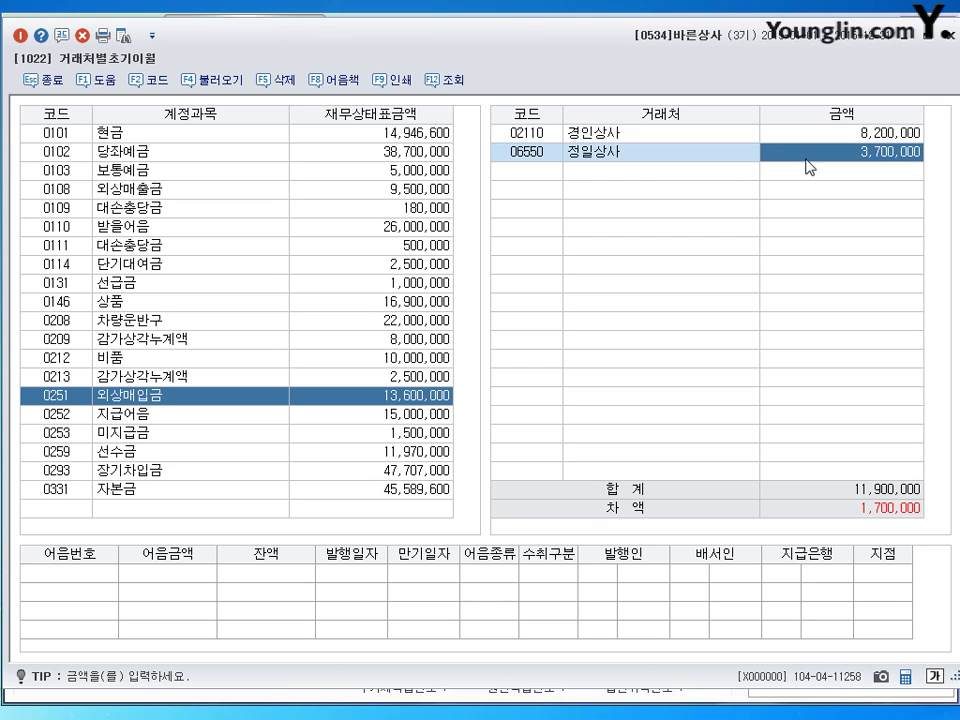
click(547, 174)
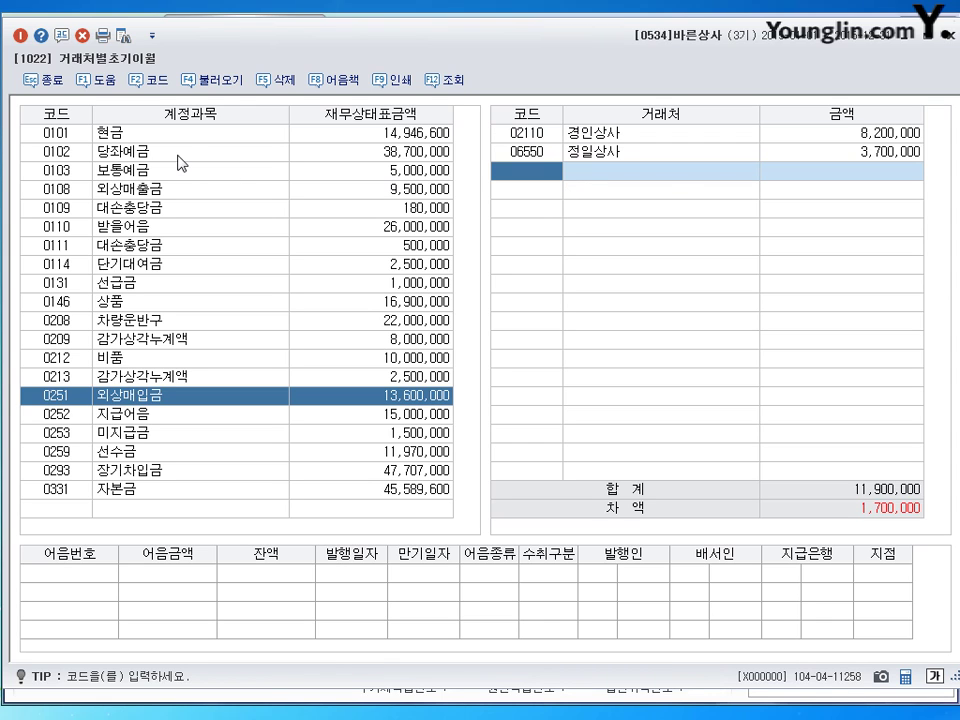
click(140, 80)
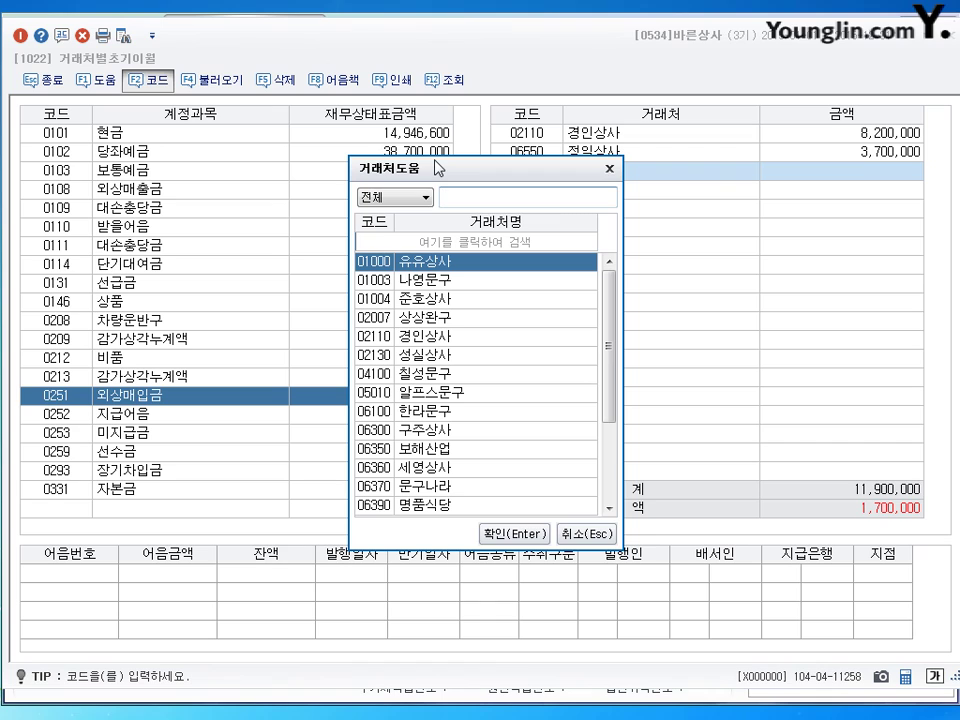
text(문구)
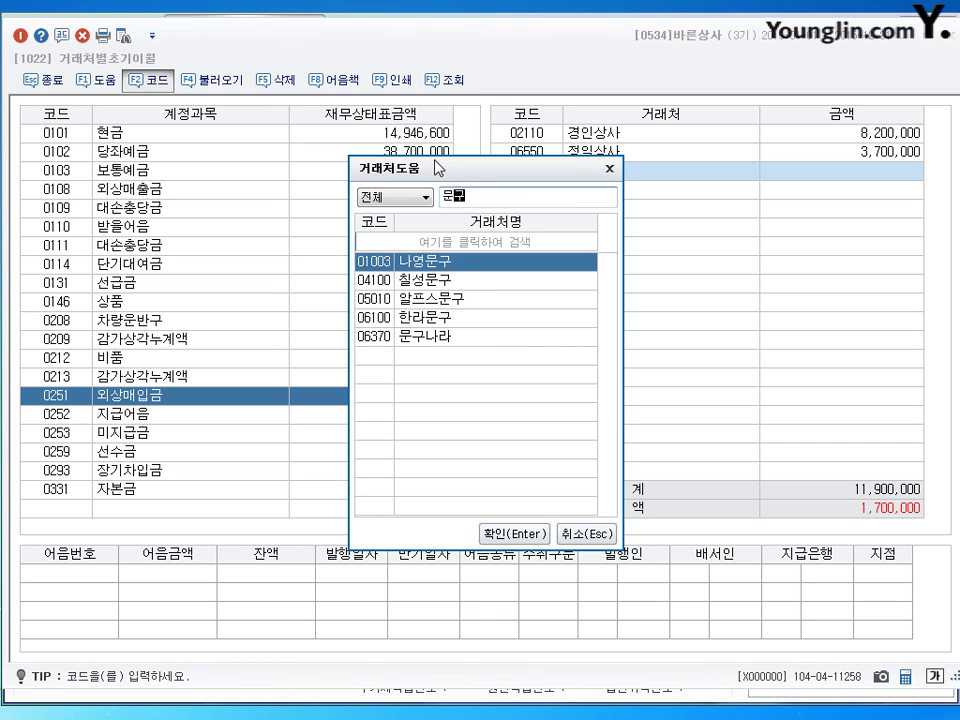
click(410, 336)
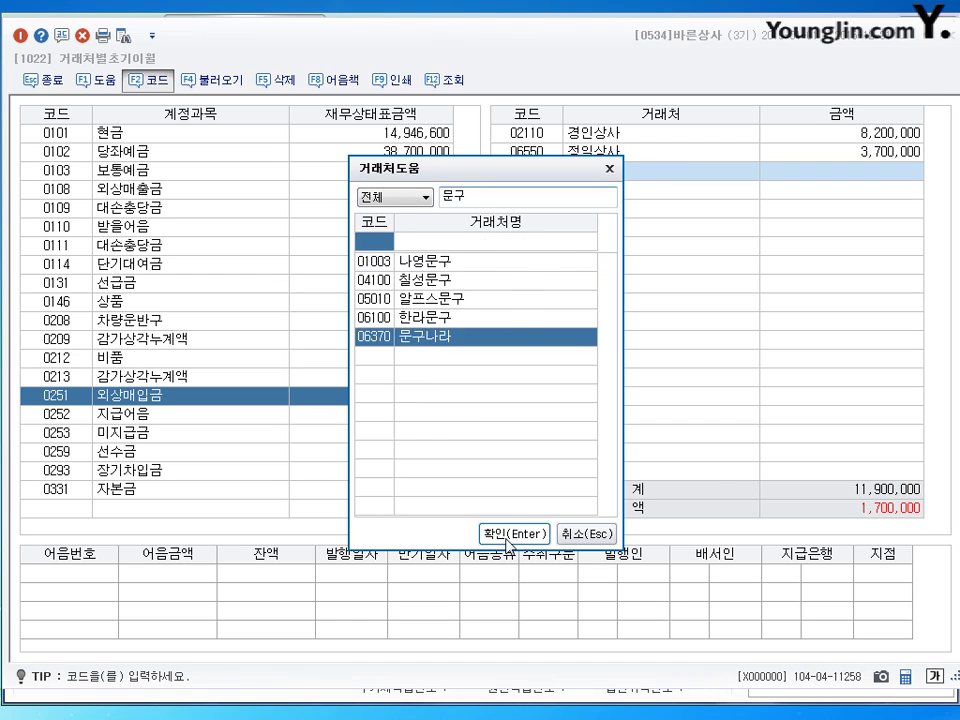
click(514, 533)
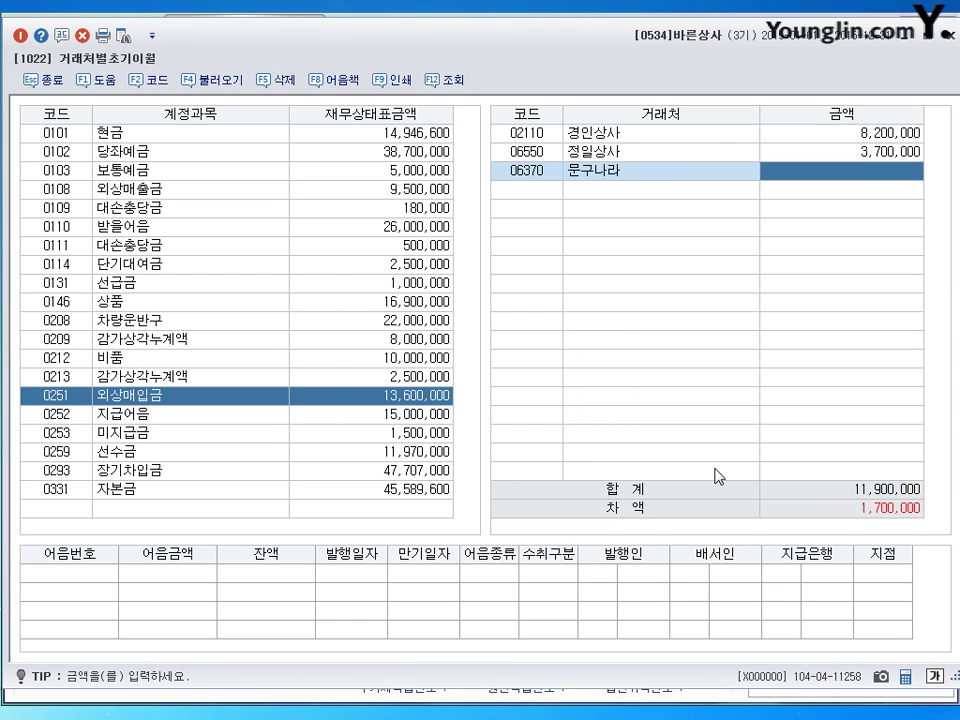
text(1700000)
key(Return)
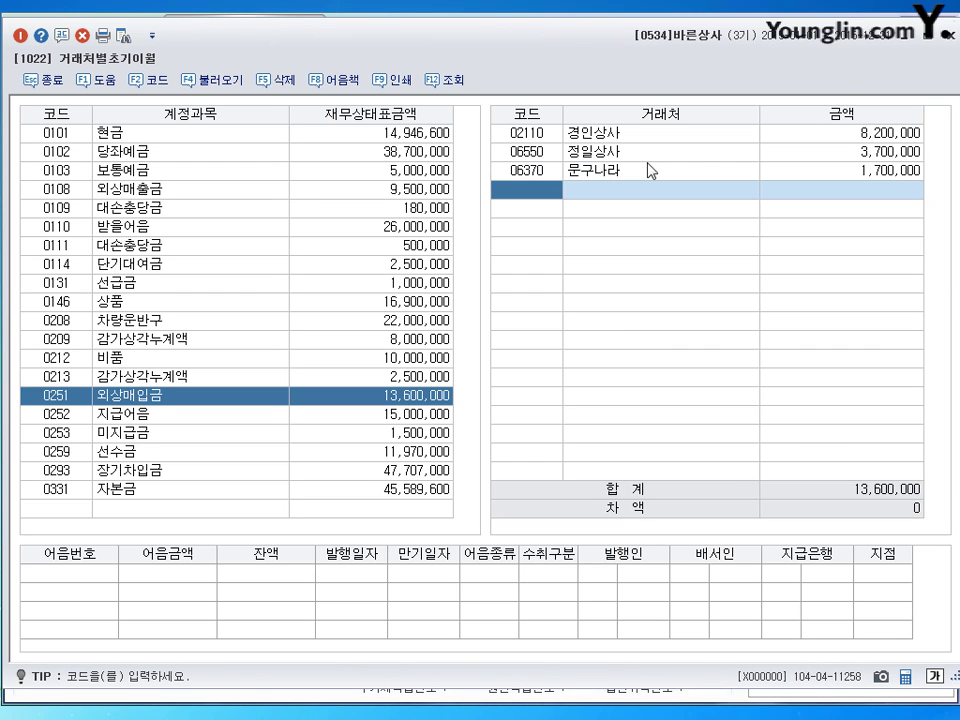
click(947, 36)
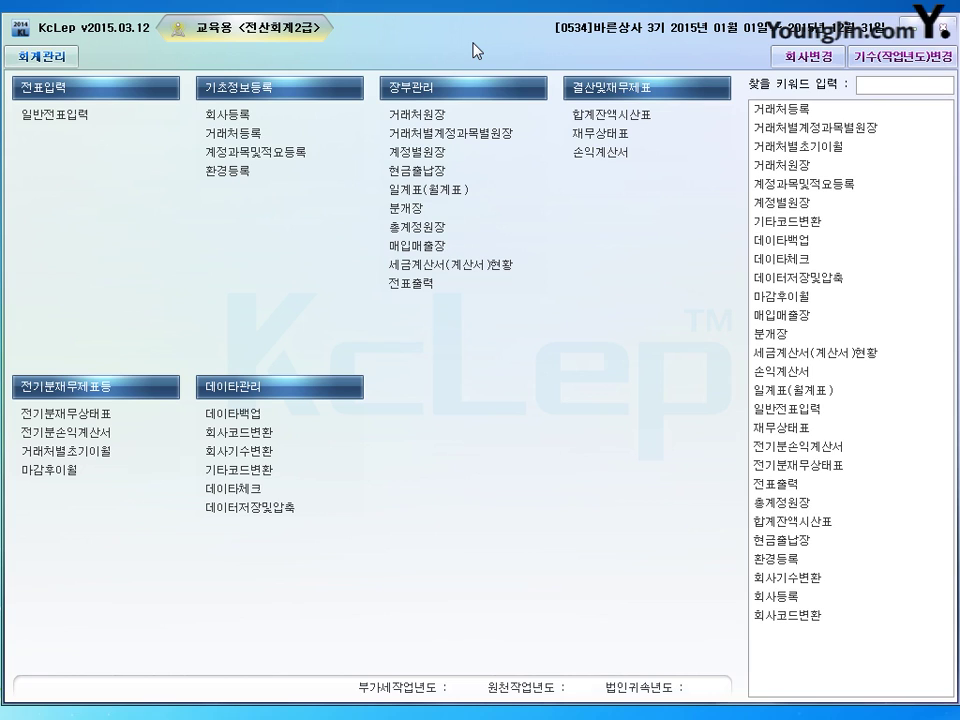
- Open the account and memo registration (계정과목및적요등록) and display the 대체적요 list of account 0813 접대비 under 판매관리비
click(260, 158)
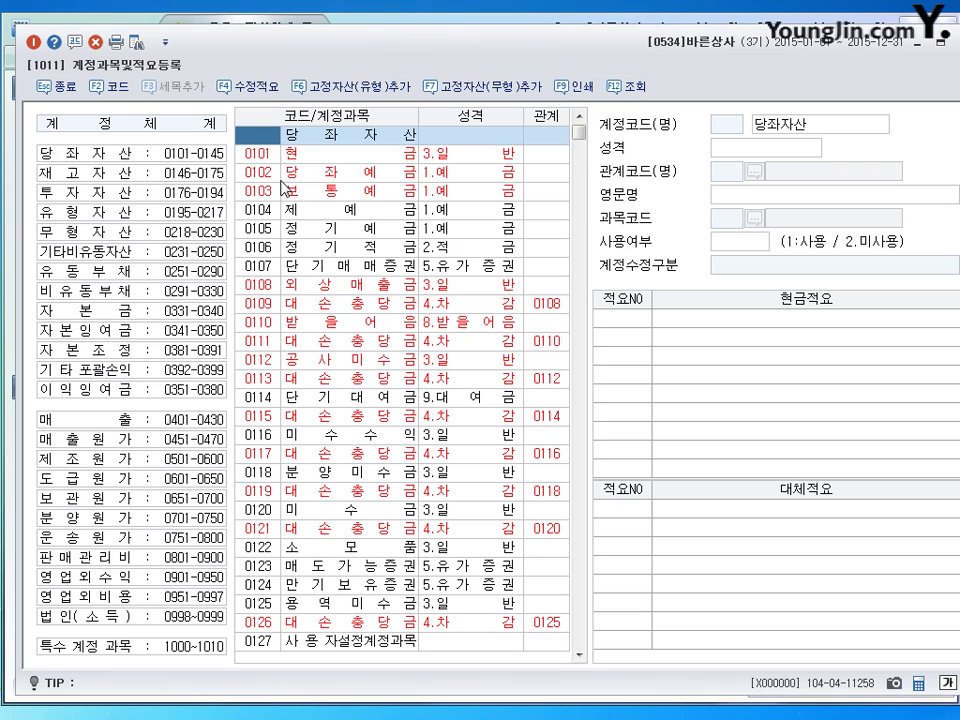
drag(228, 36, 218, 28)
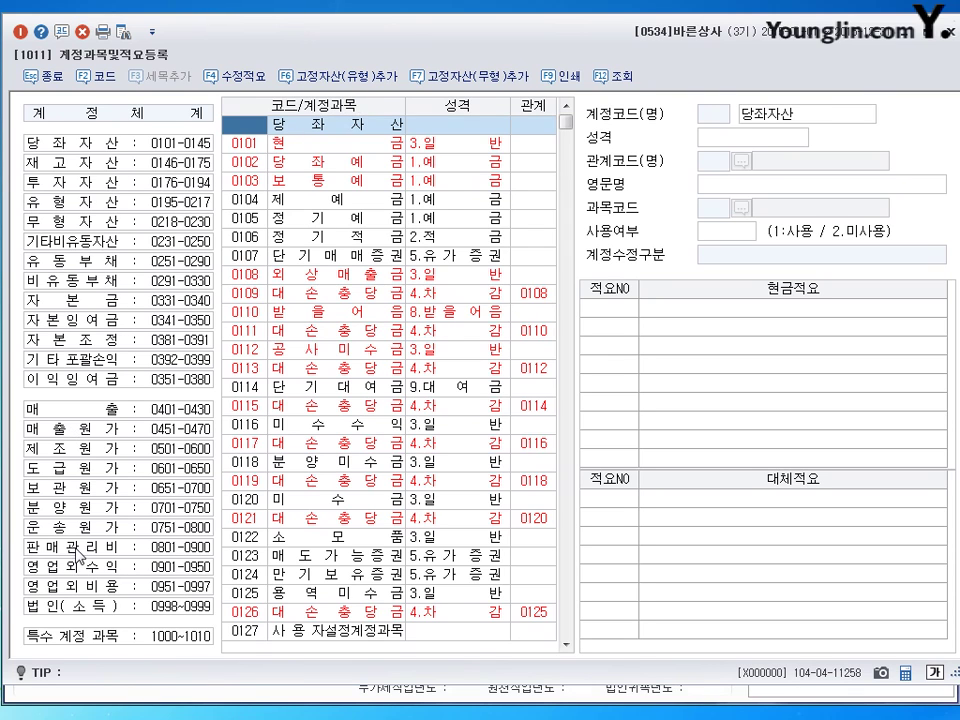
click(93, 550)
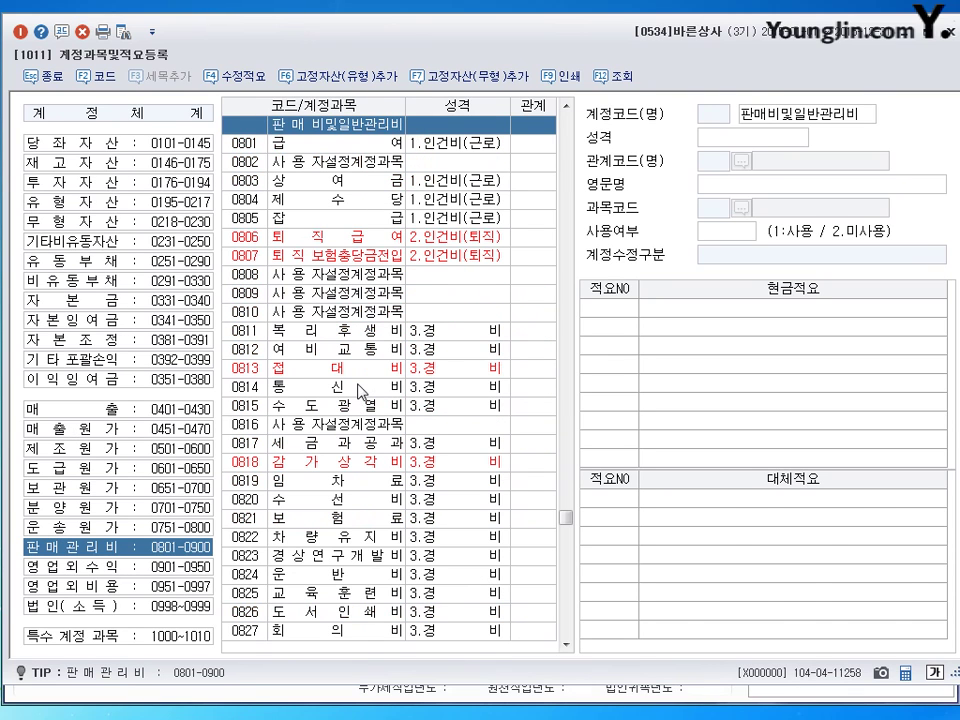
click(300, 368)
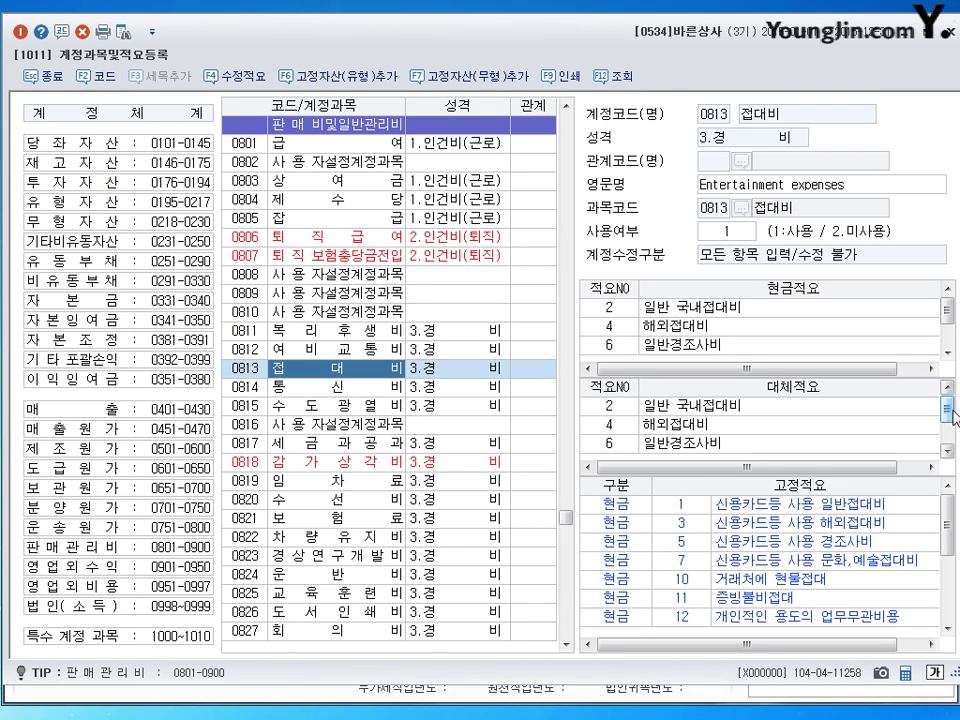
scroll(949, 416, down, 3)
scroll(949, 414, up, 3)
drag(950, 410, 950, 429)
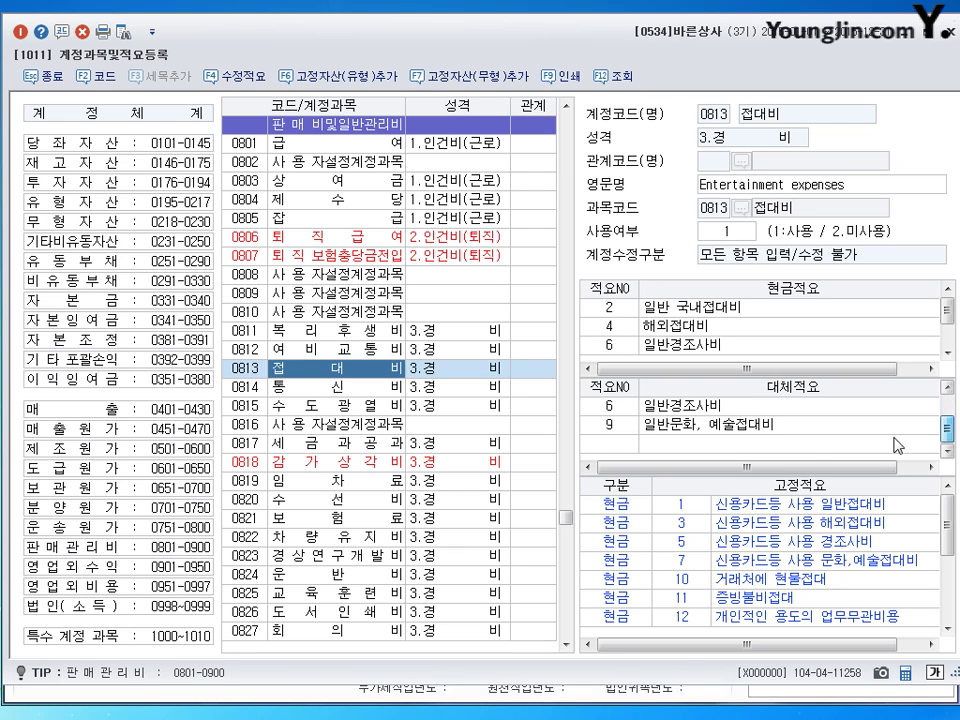
- Register 대체적요 number 8 as 거래처 명절선물비 for 접대비, check the memo list, and close the account registration
click(610, 443)
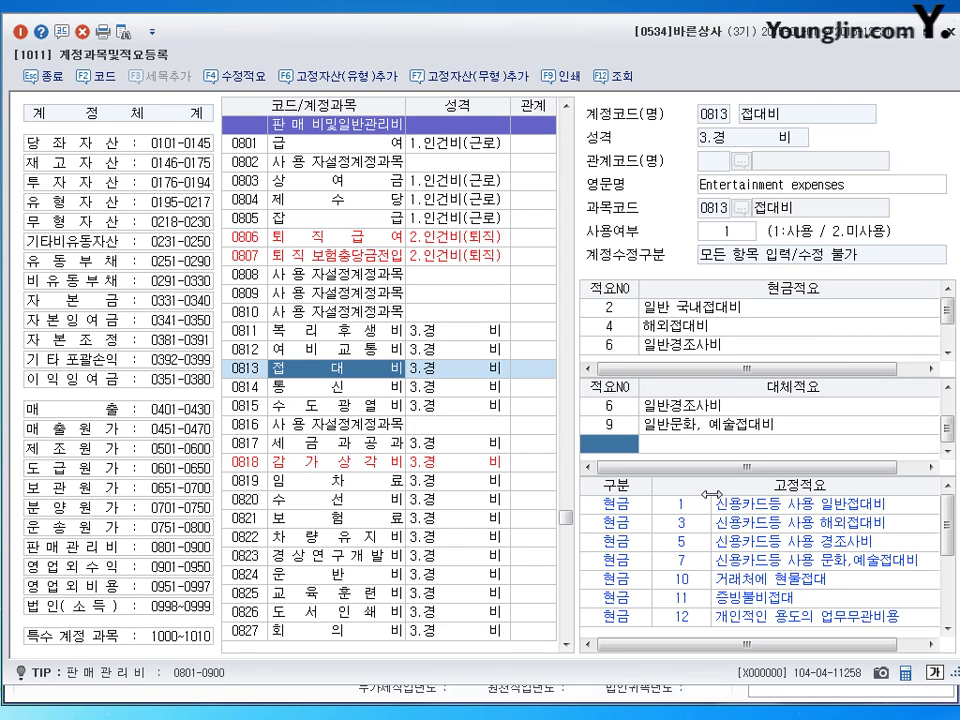
key(Return)
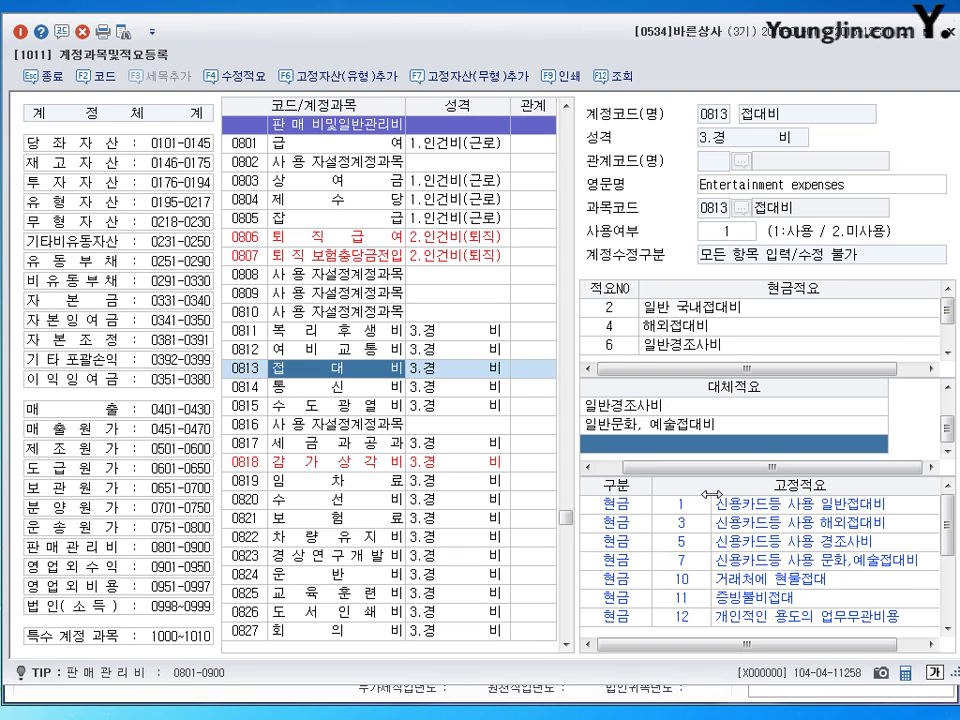
text(거래)
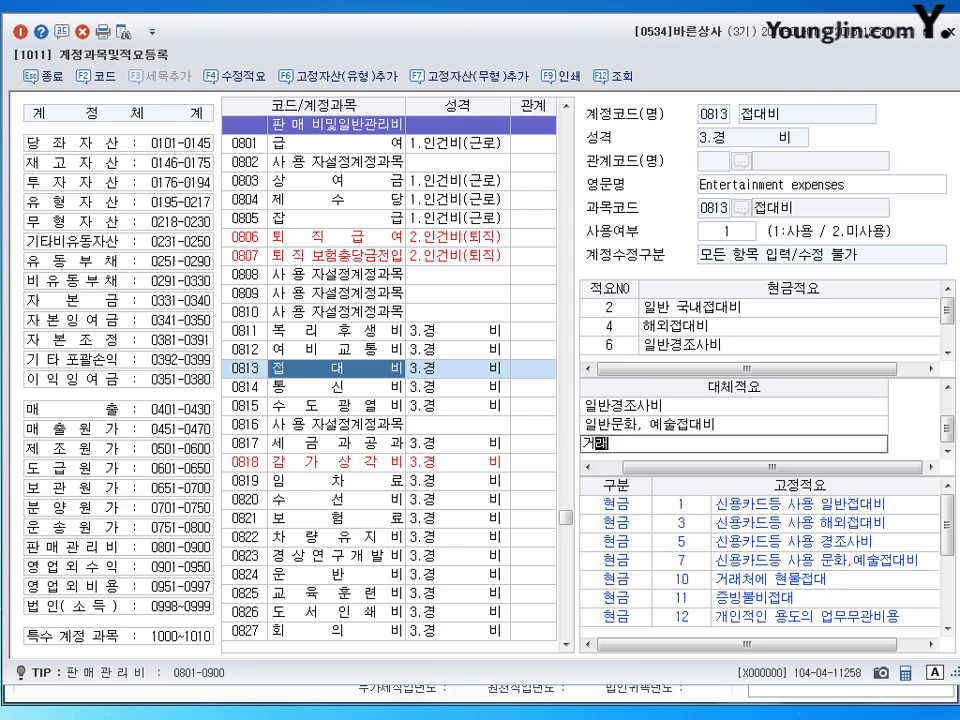
text(처 며절선물비)
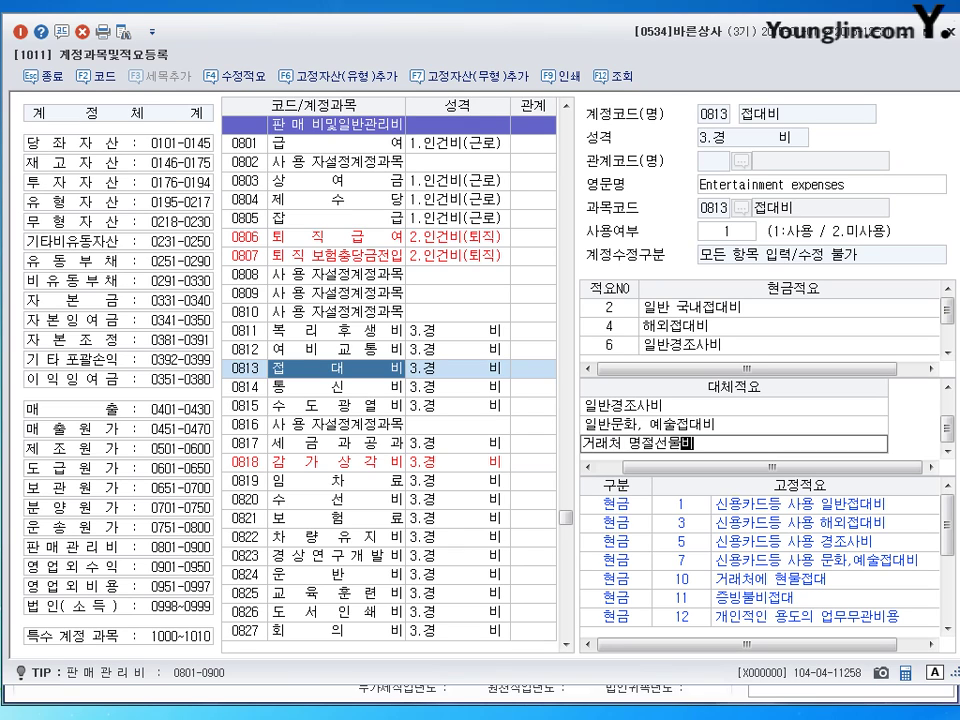
key(Return)
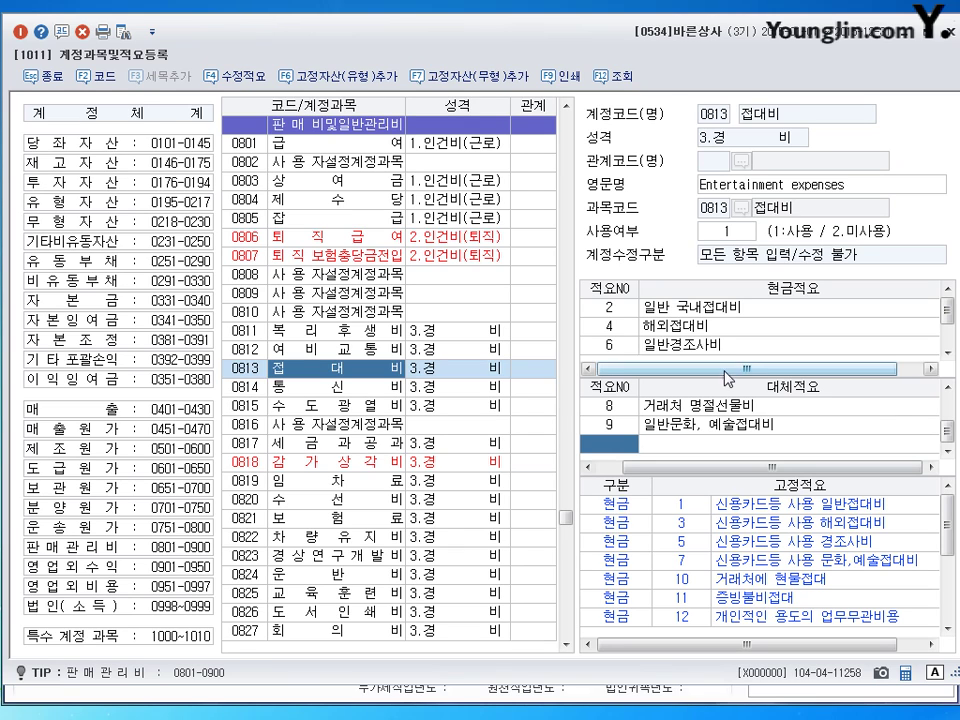
drag(947, 426, 947, 411)
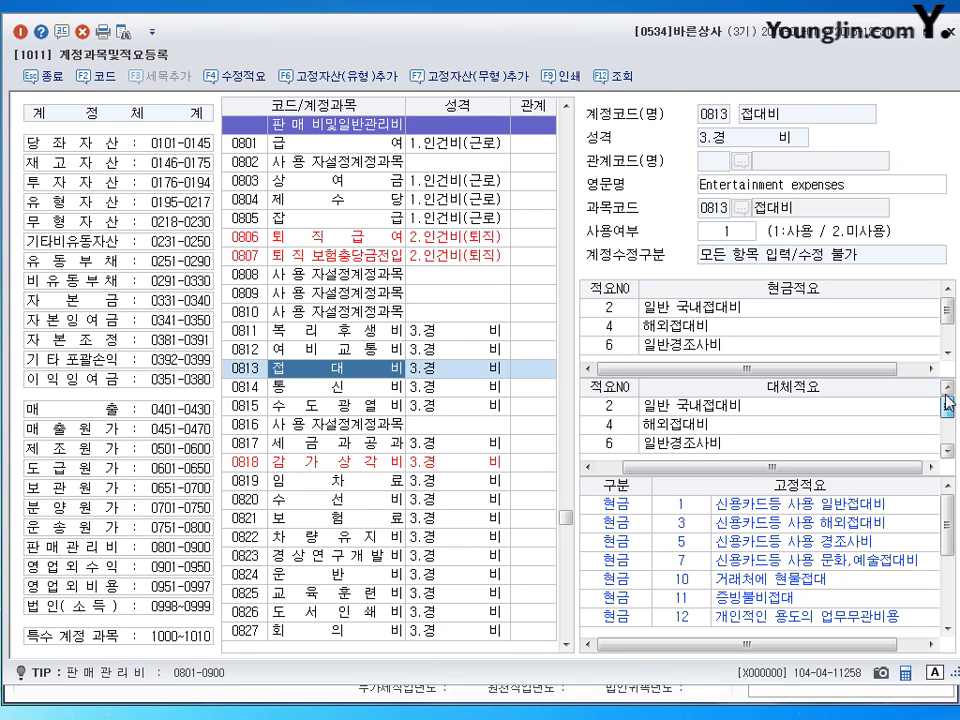
drag(948, 408, 944, 432)
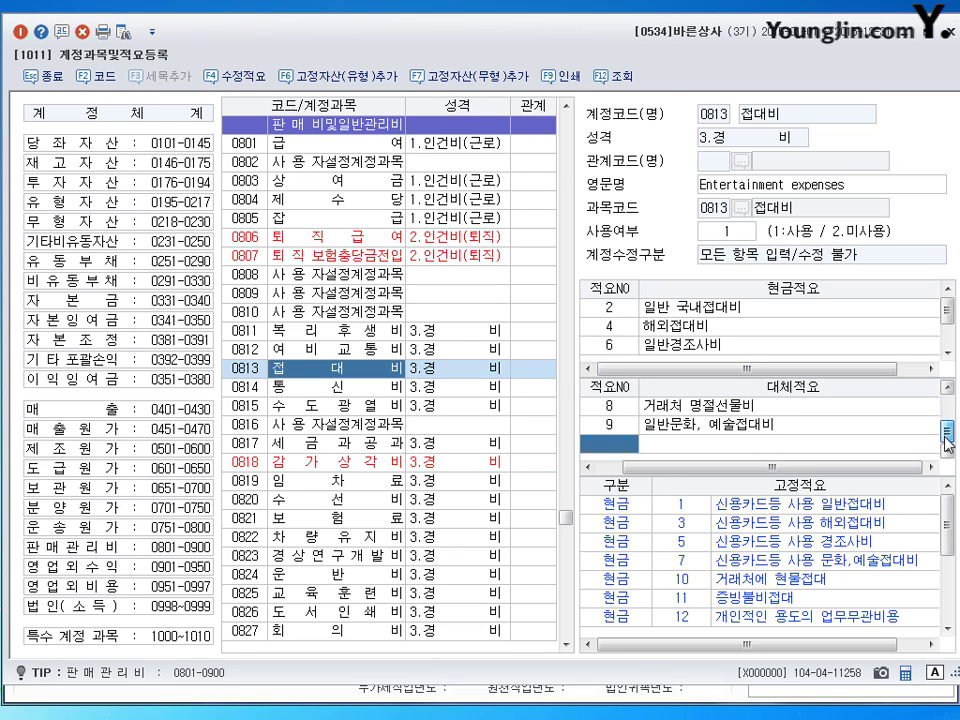
click(680, 406)
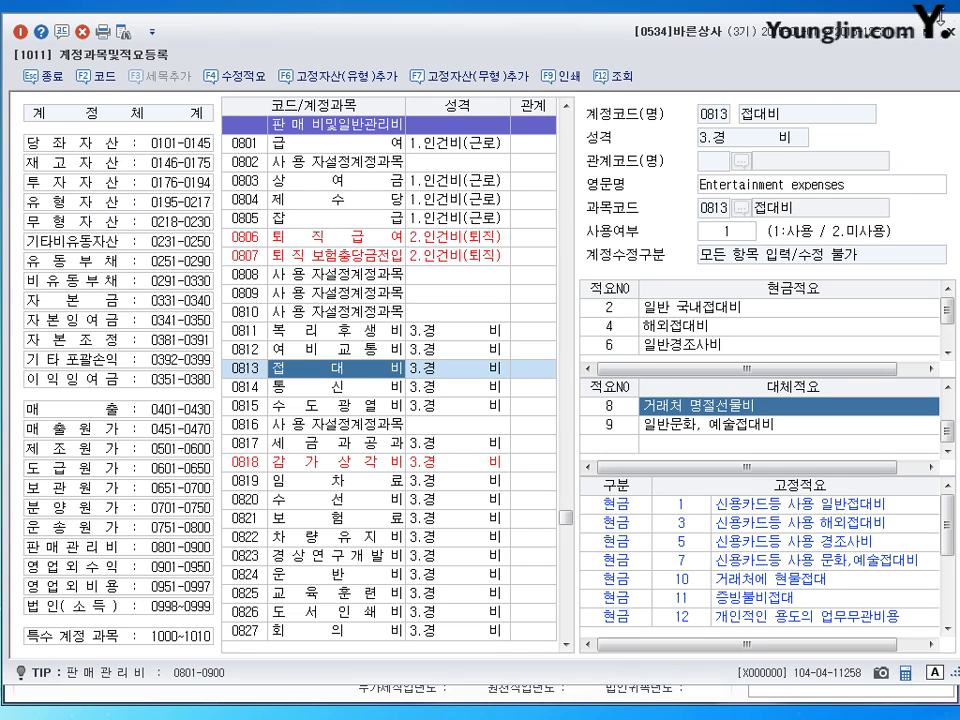
key(Escape)
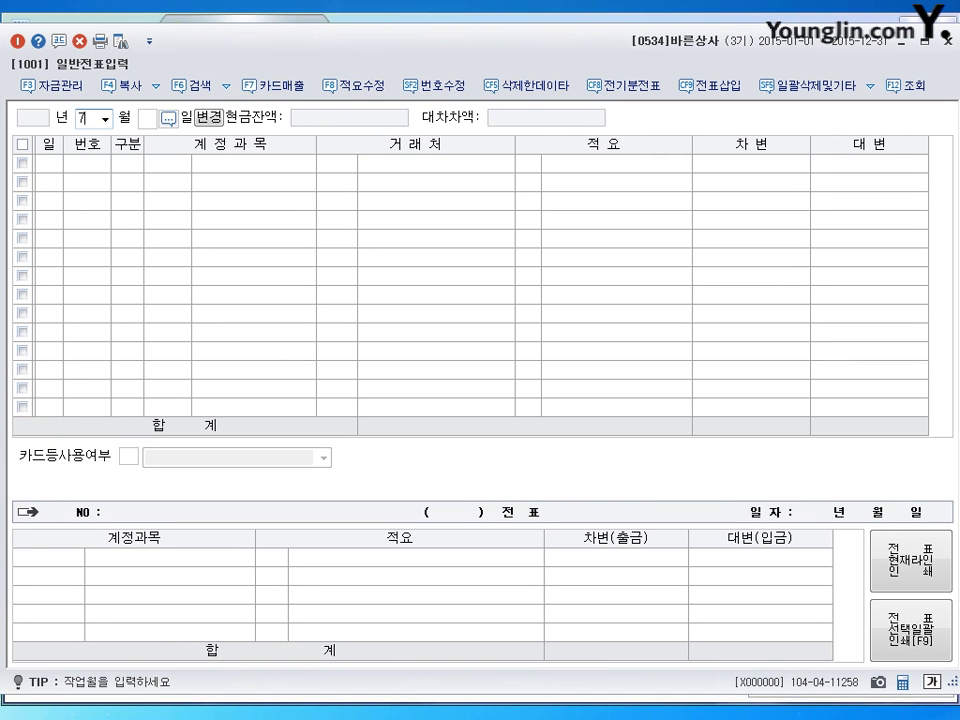
- Start a general voucher dated July 20, 2015 and enter a debit (차변) of 780,000 to 0830 소모품비
text(07)
key(Return)
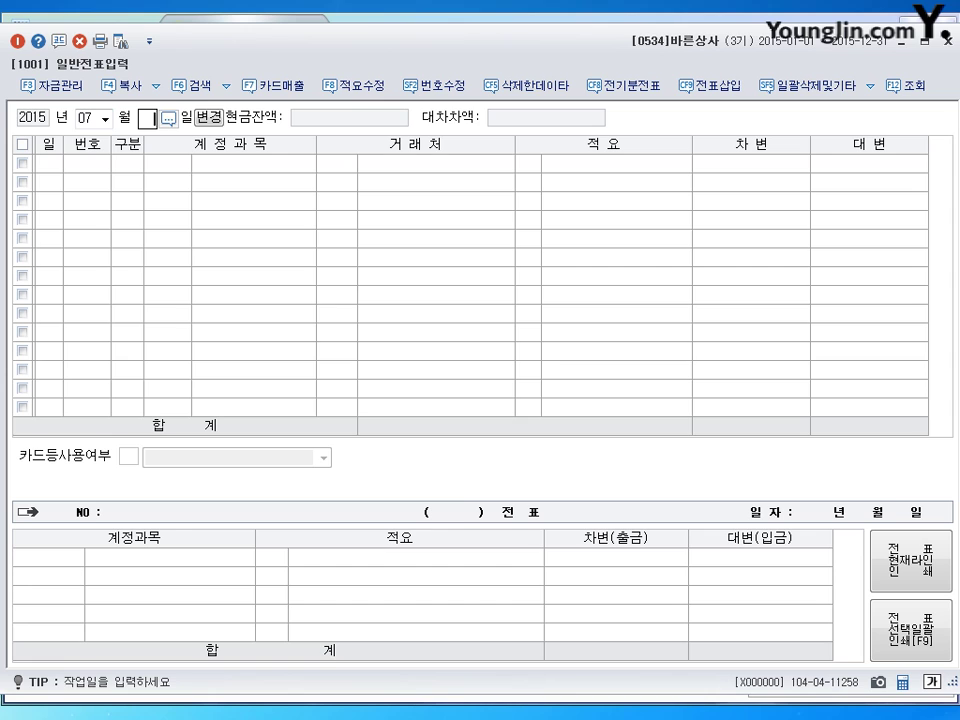
key(Return)
text(20)
key(Return)
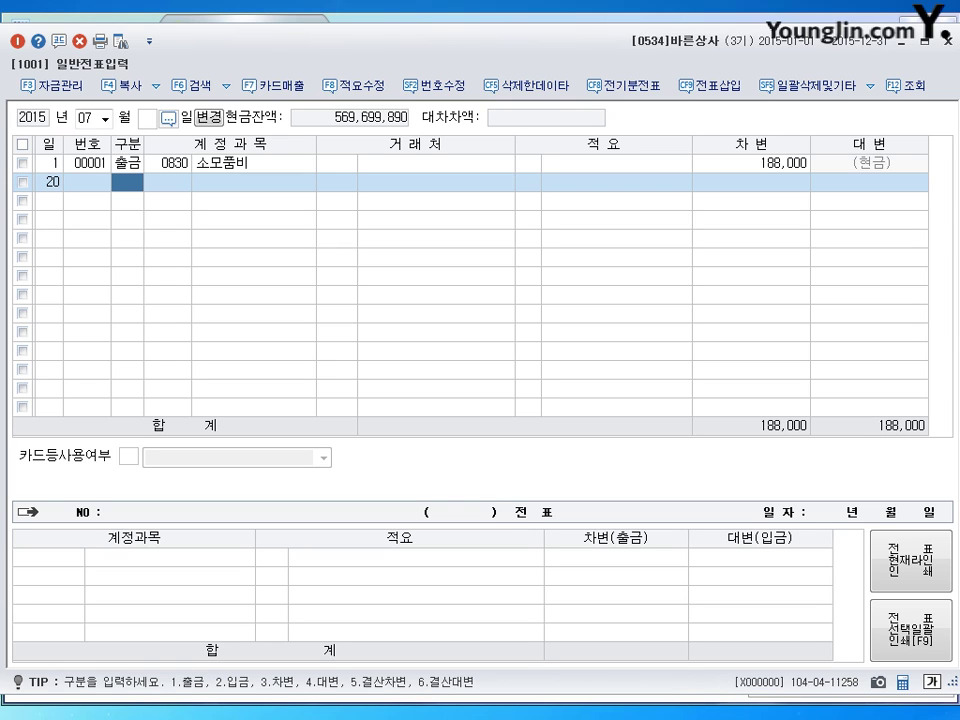
text(3)
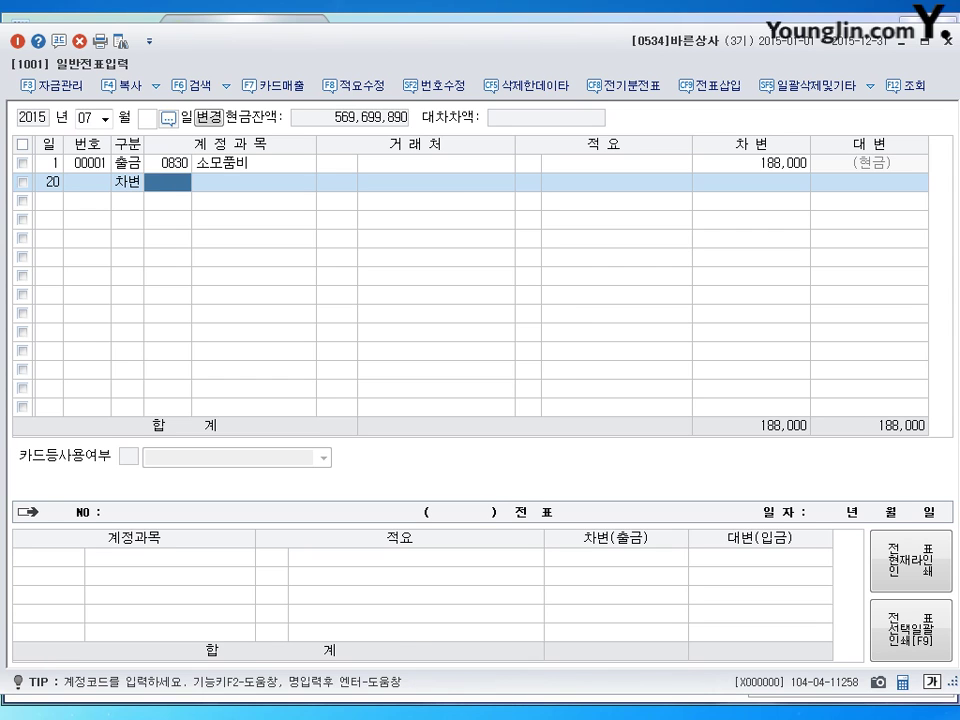
text(830)
key(Return)
key(Return)
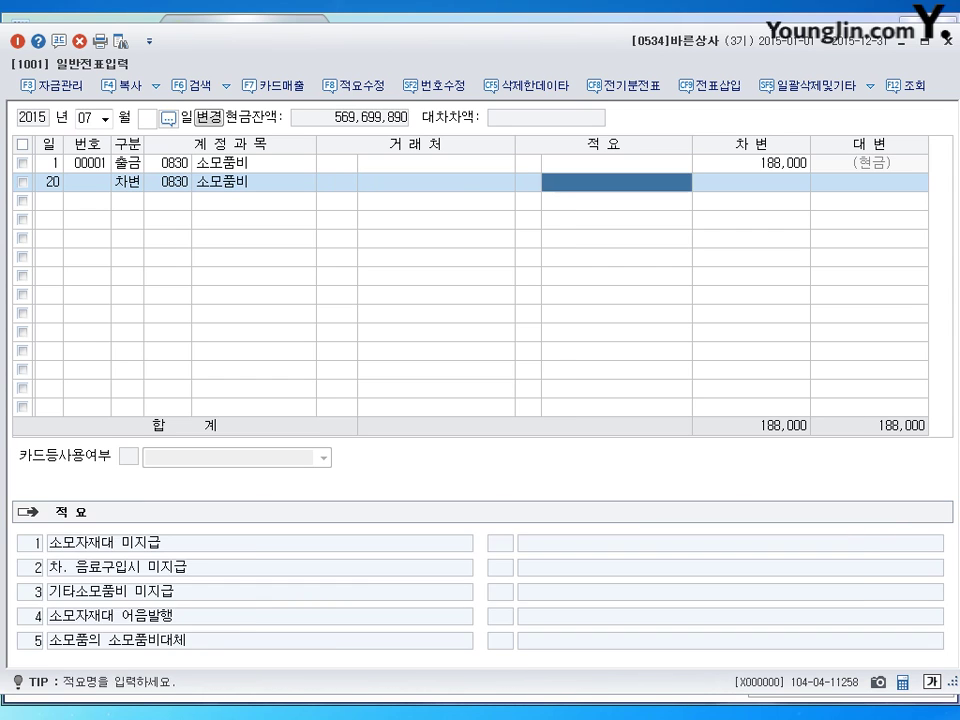
key(Return)
text(7)
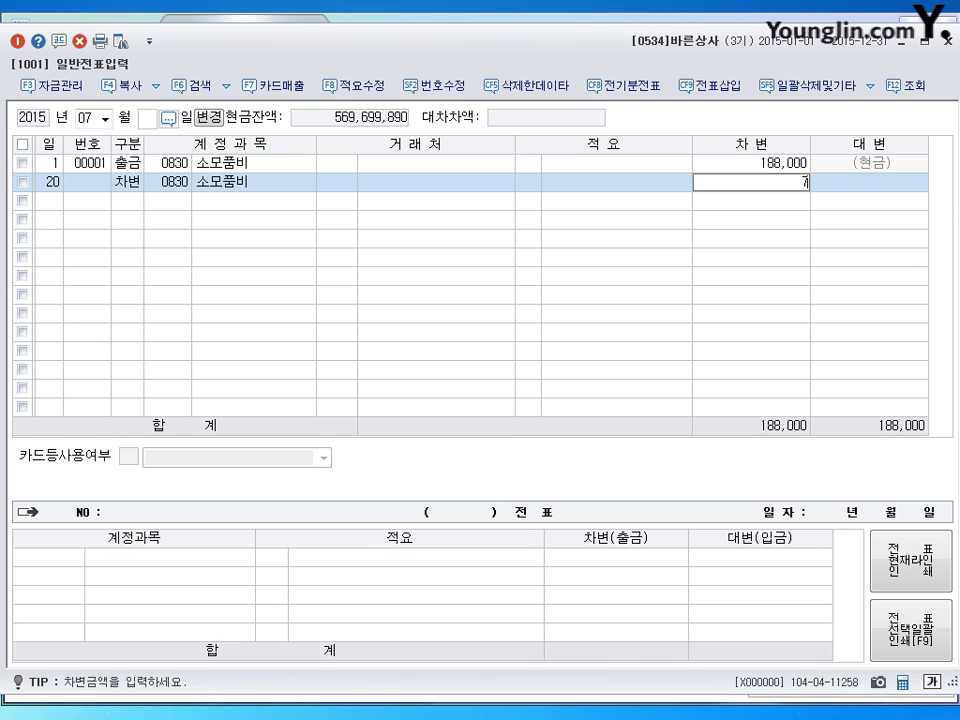
text(80,000)
key(Return)
key(Return)
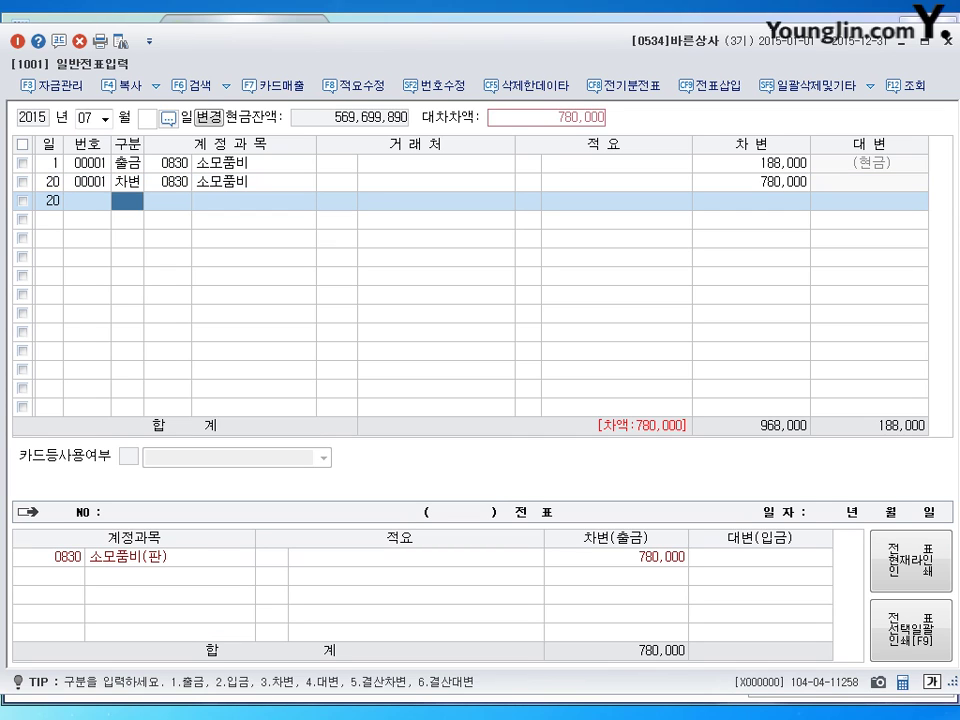
- Balance the July 20 voucher with a credit (대변) of 780,000 to 0253 미지급금 for customer 06670 한일전자
text(4253)
key(Return)
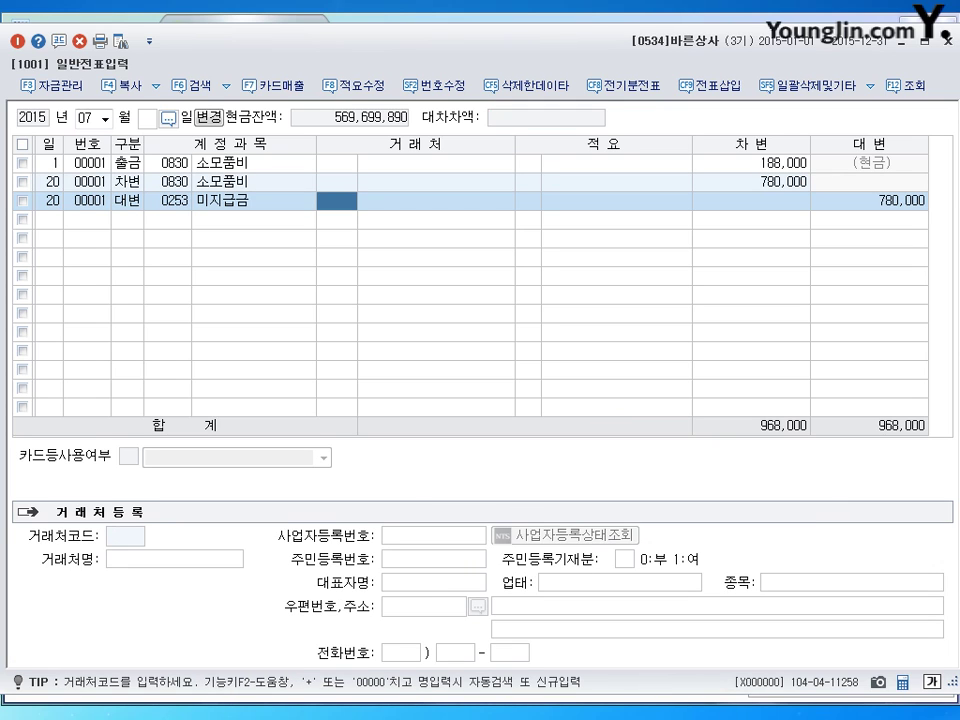
text(한이)
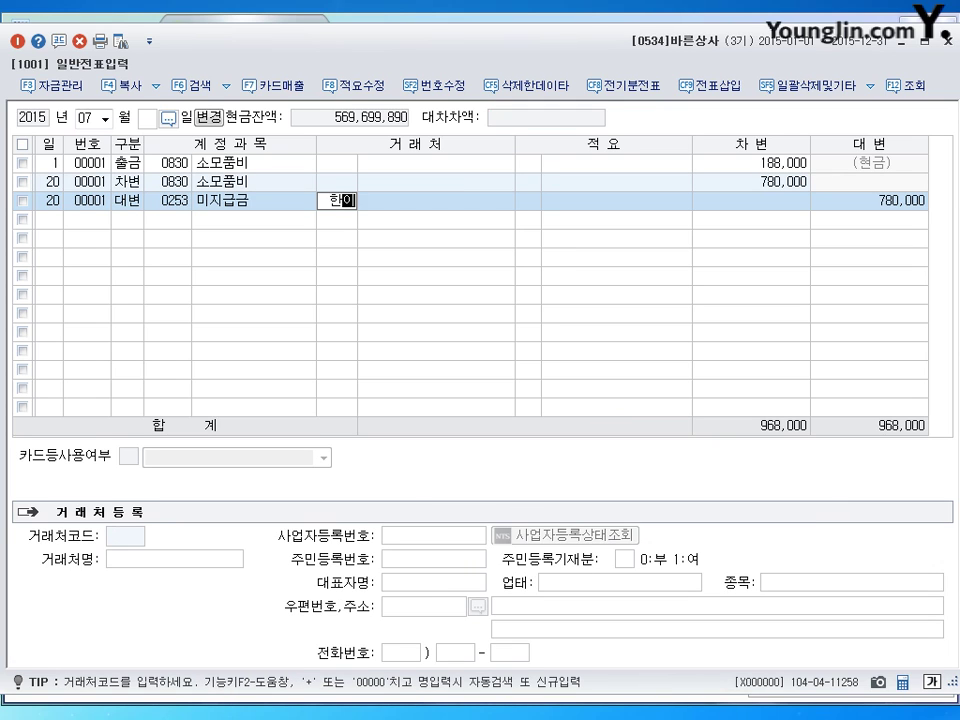
text(ㄹ)
key(Return)
key(Return)
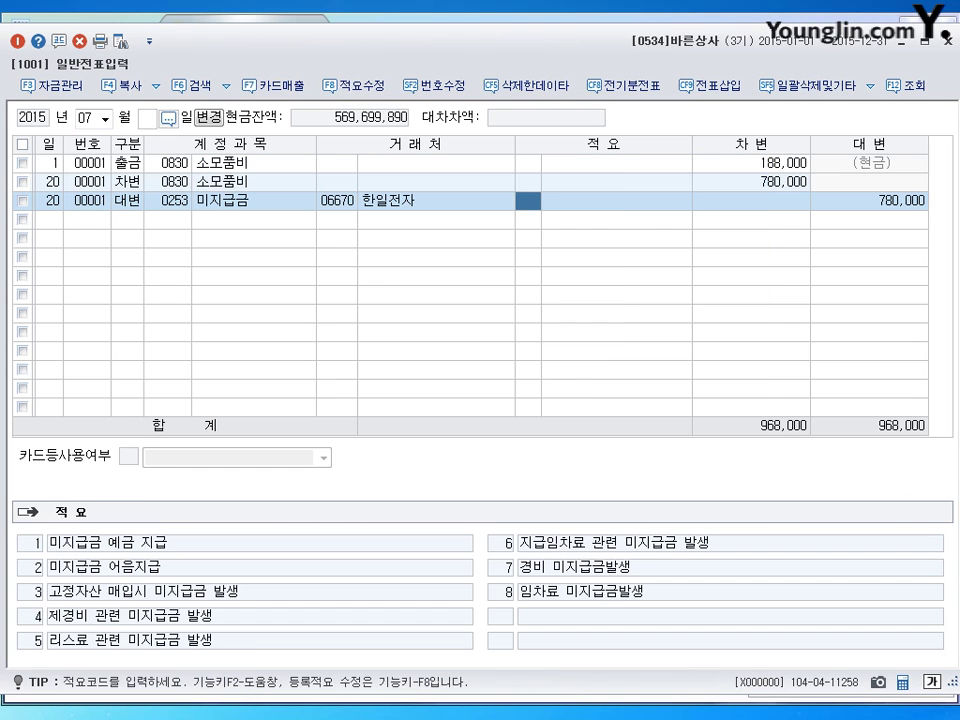
key(Return)
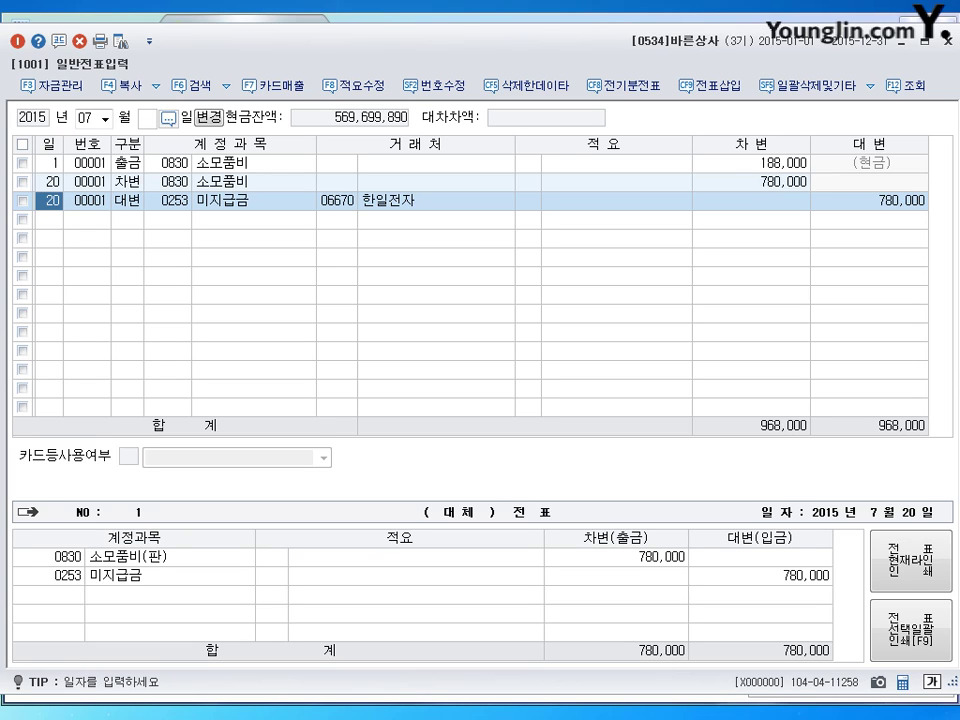
- Switch to the August vouchers and start a cash receipt (입금) entry dated the 12th for account 0259 선수금
click(88, 118)
text(8)
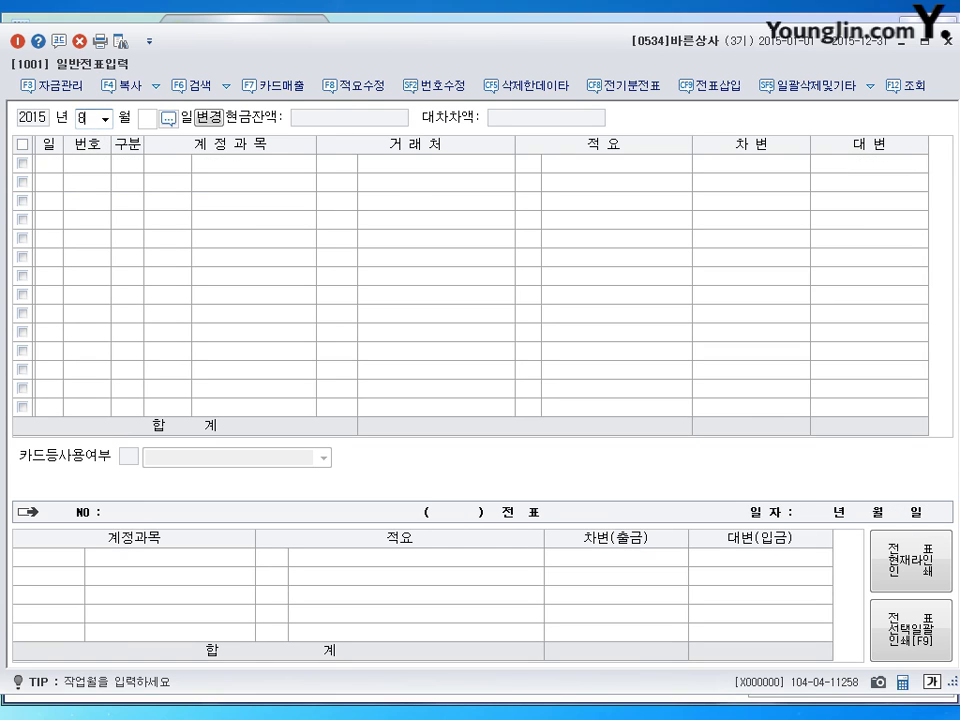
key(Return)
text(12)
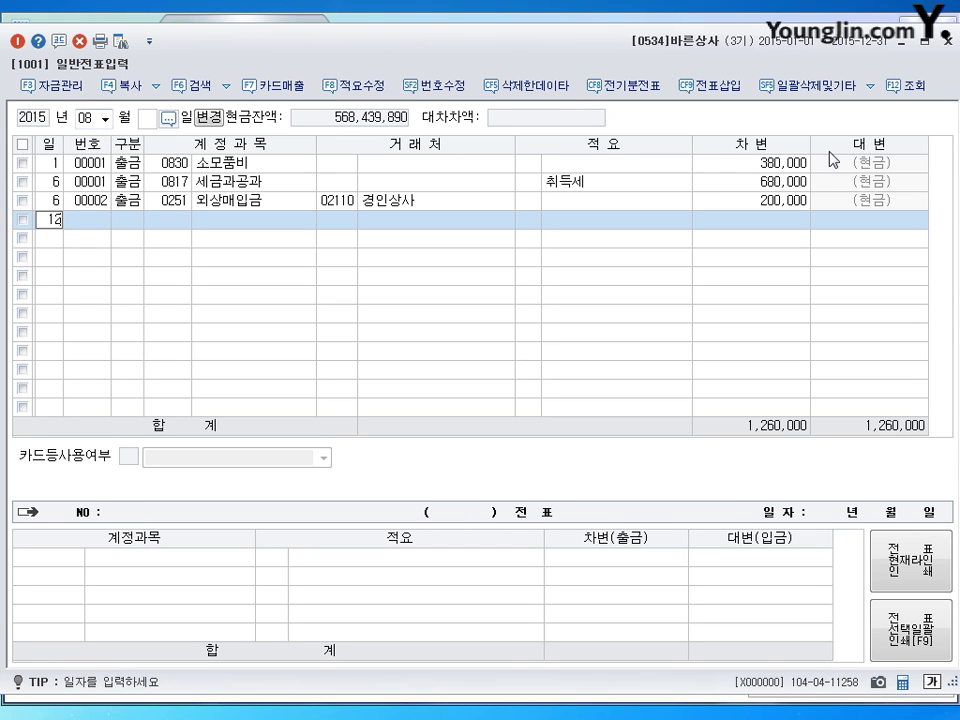
key(Return)
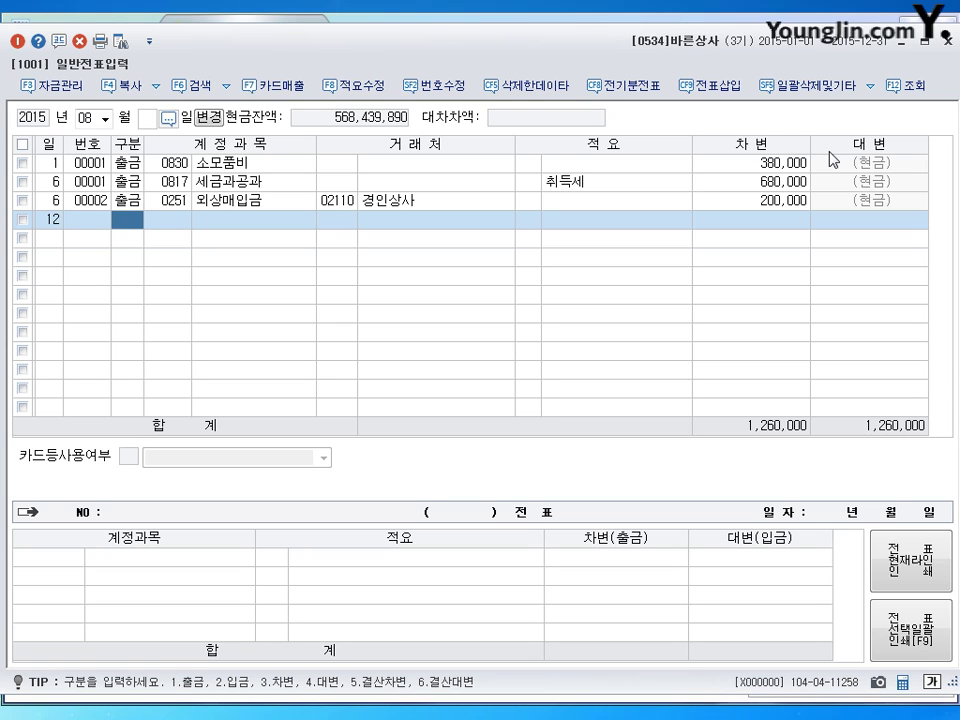
text(2)
key(Return)
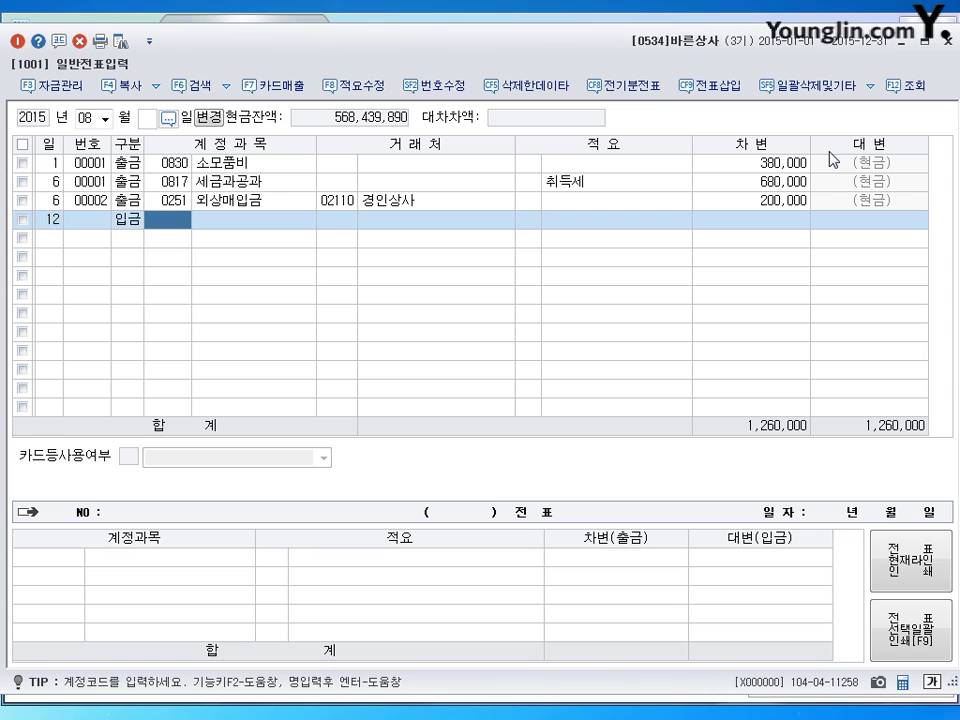
text(259)
key(Return)
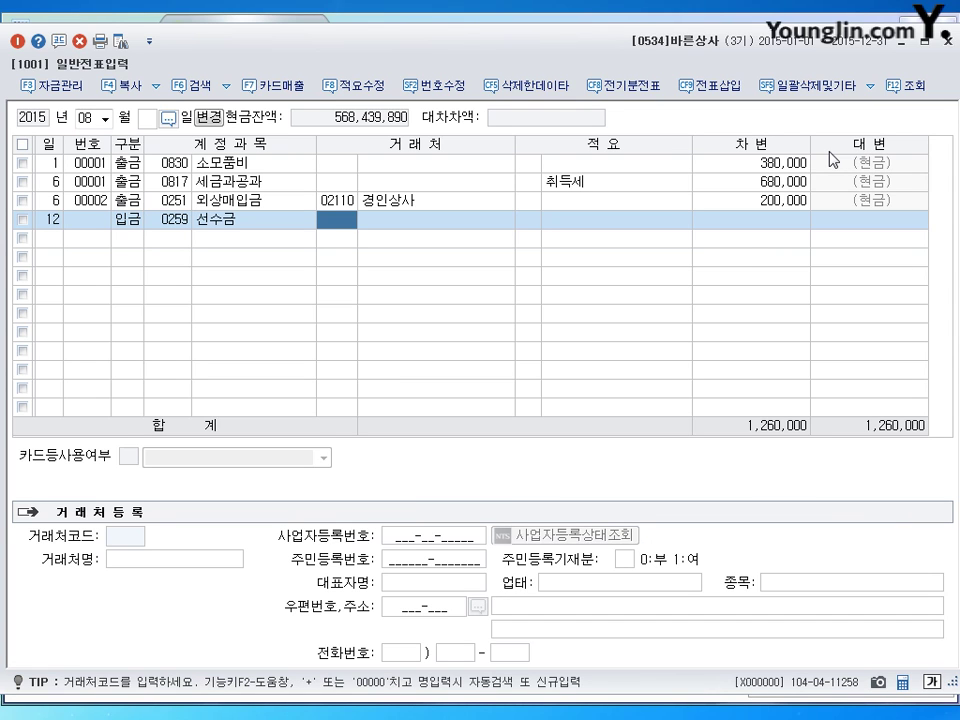
- Assign customer 06350 보해산업 to the August 12 선수금 entry and set its credit amount to 300,000
text(보해)
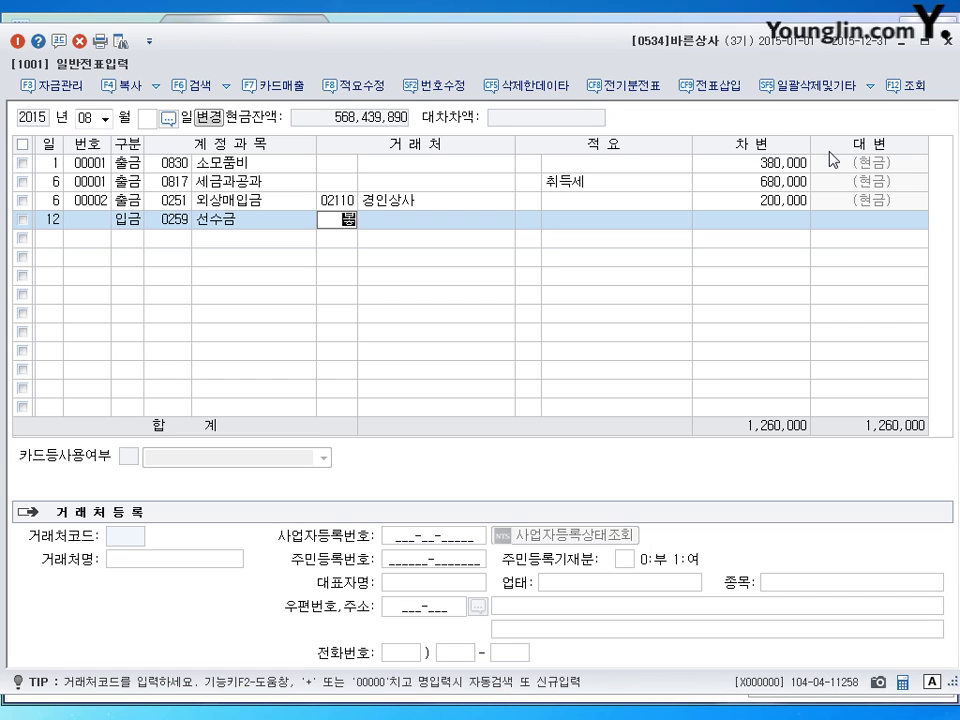
key(Return)
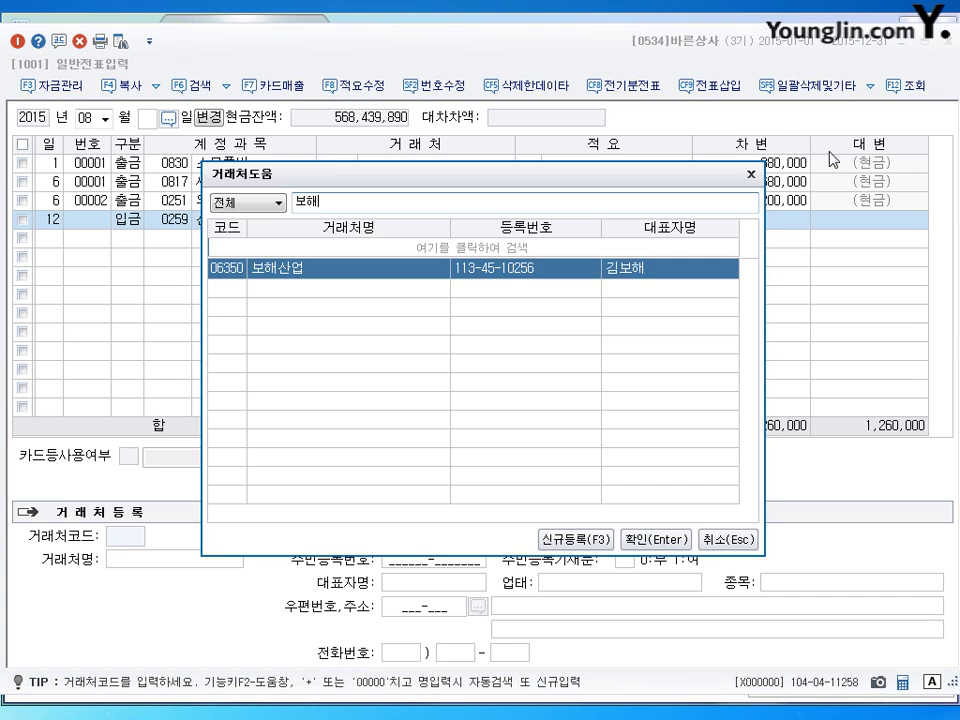
key(Return)
key(Return)
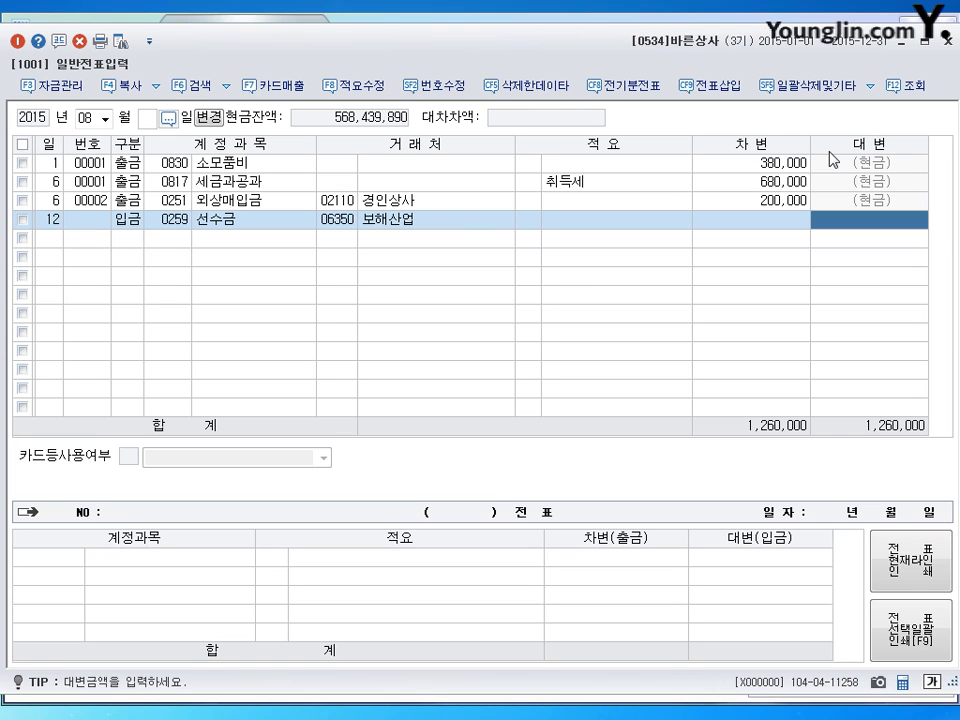
text(3000000)
key(Return)
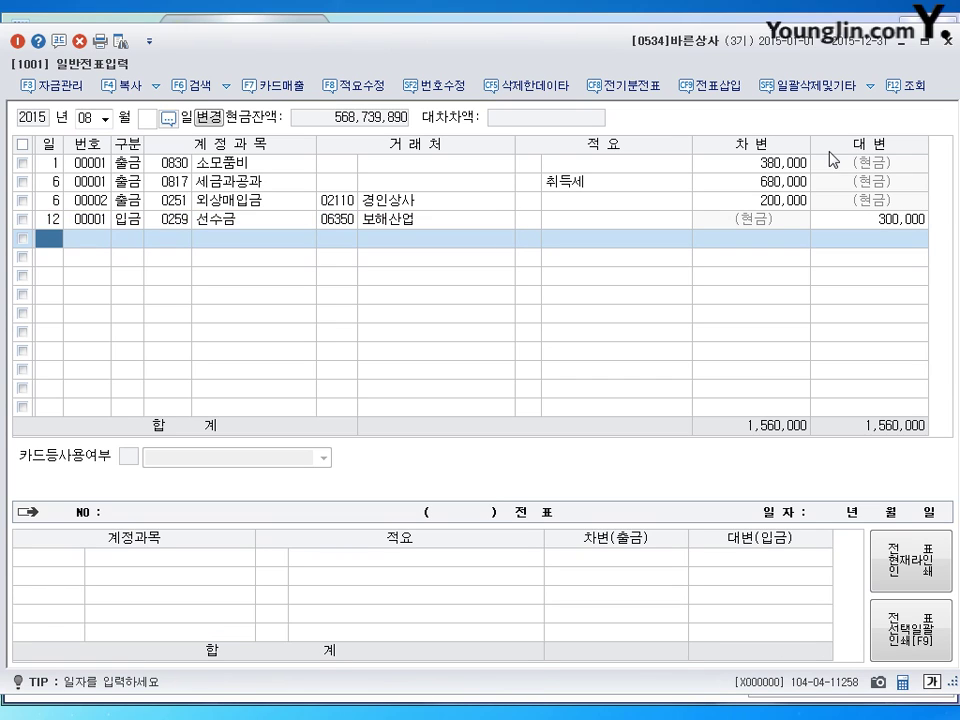
- Start a voucher dated August 24 and enter a debit (차변) of 4,800,000 to 0209 감가상각누계액
text(24)
key(Return)
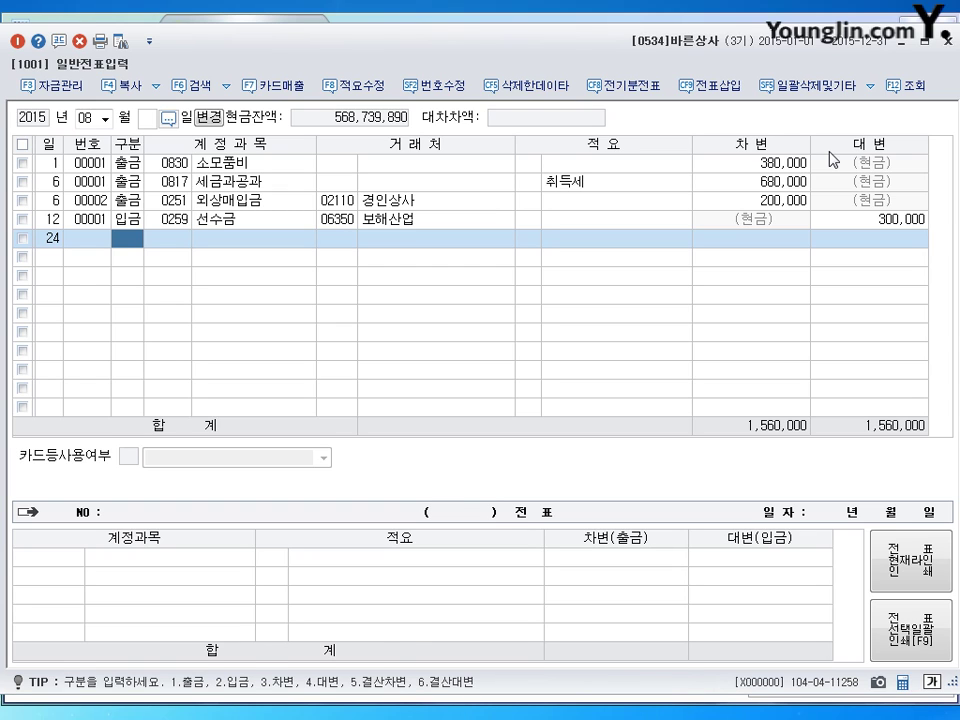
text(3)
key(Return)
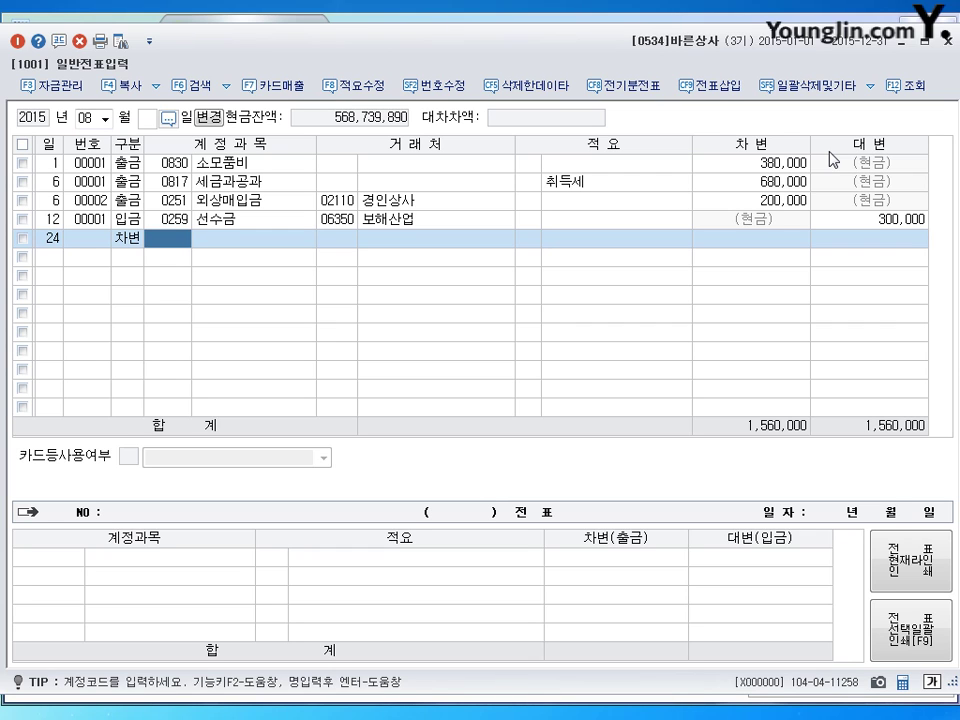
text(209)
key(Return)
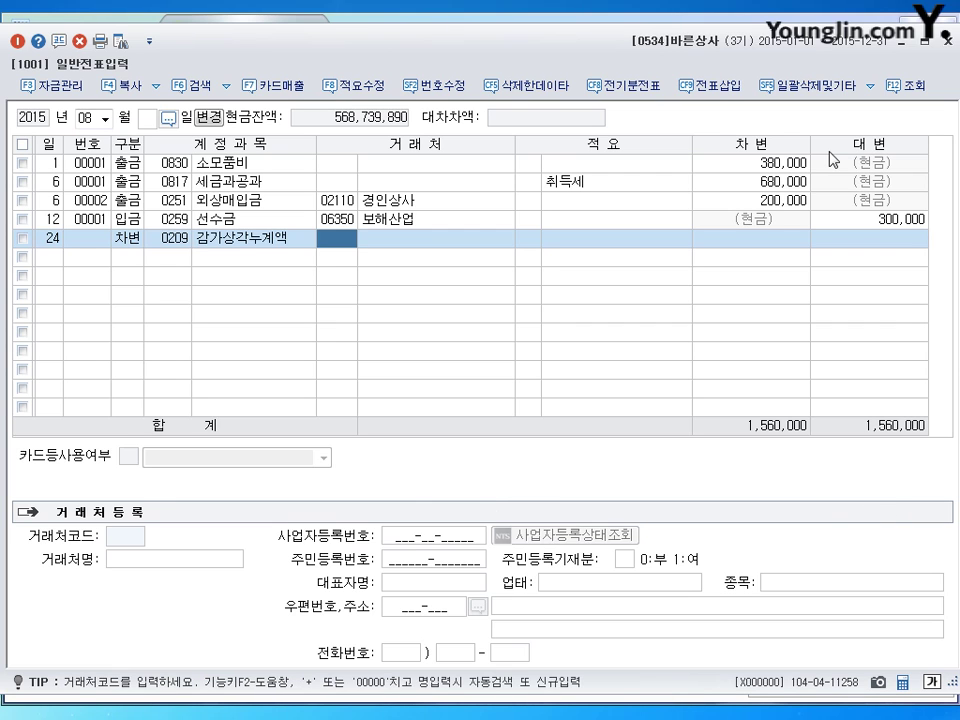
key(Left)
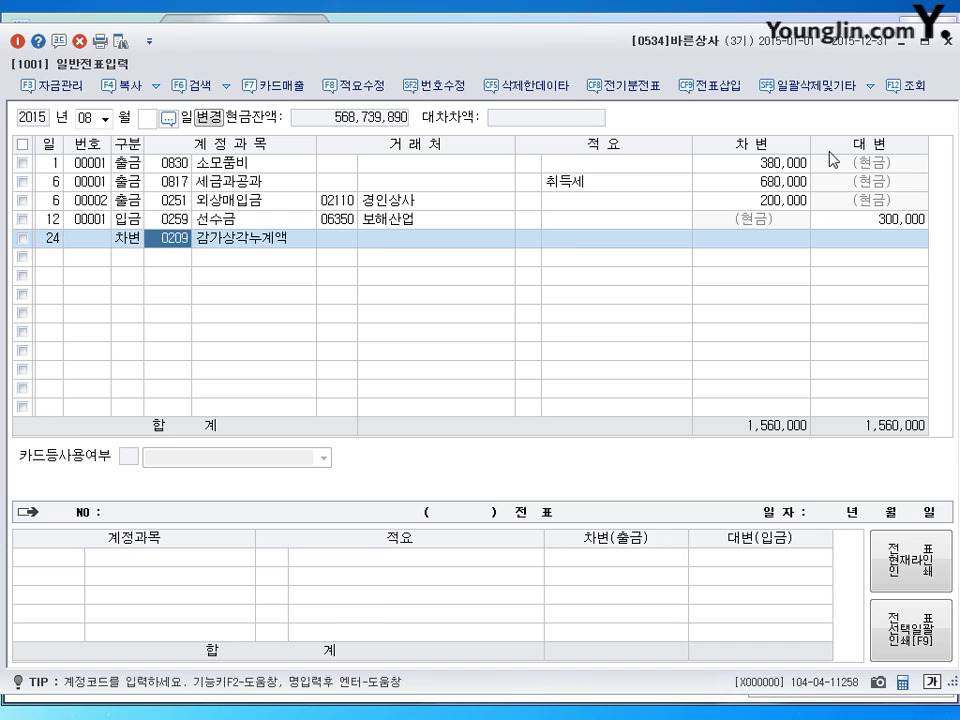
key(Return)
key(Return)
key(Return)
text(4)
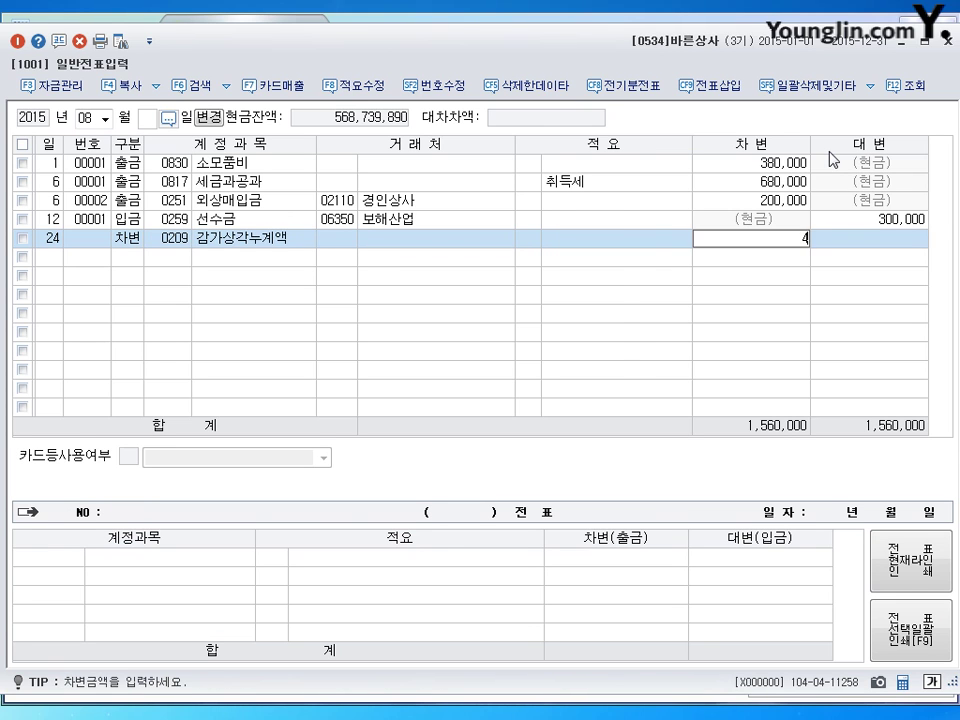
text(,800,000)
key(Return)
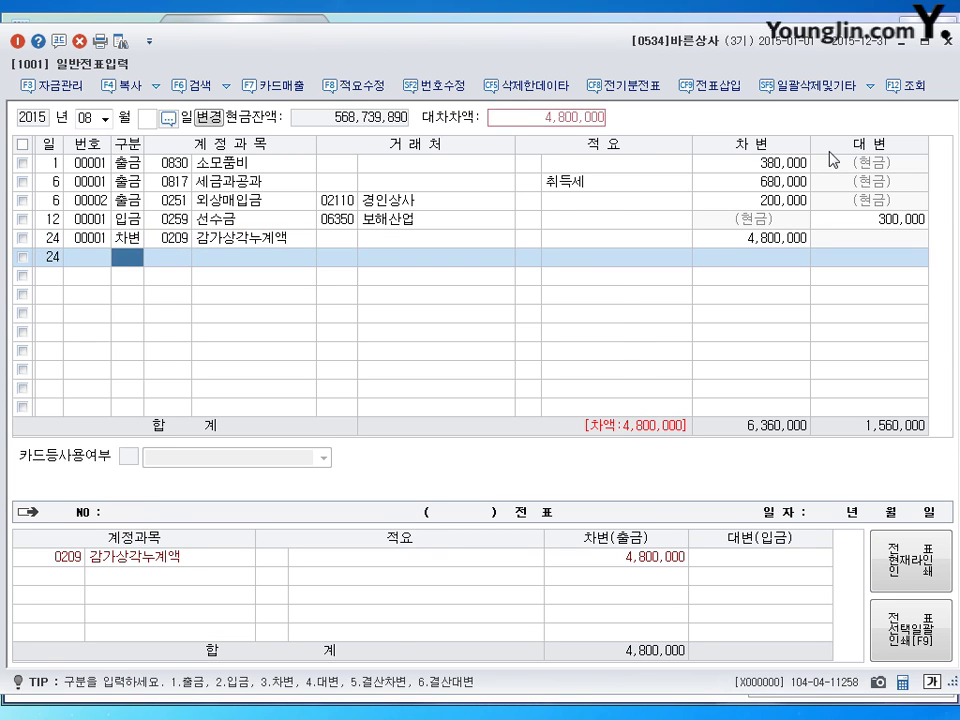
- Add a debit of 100,000 to 0101 현금 in the August 24 voucher
text(3101)
key(Return)
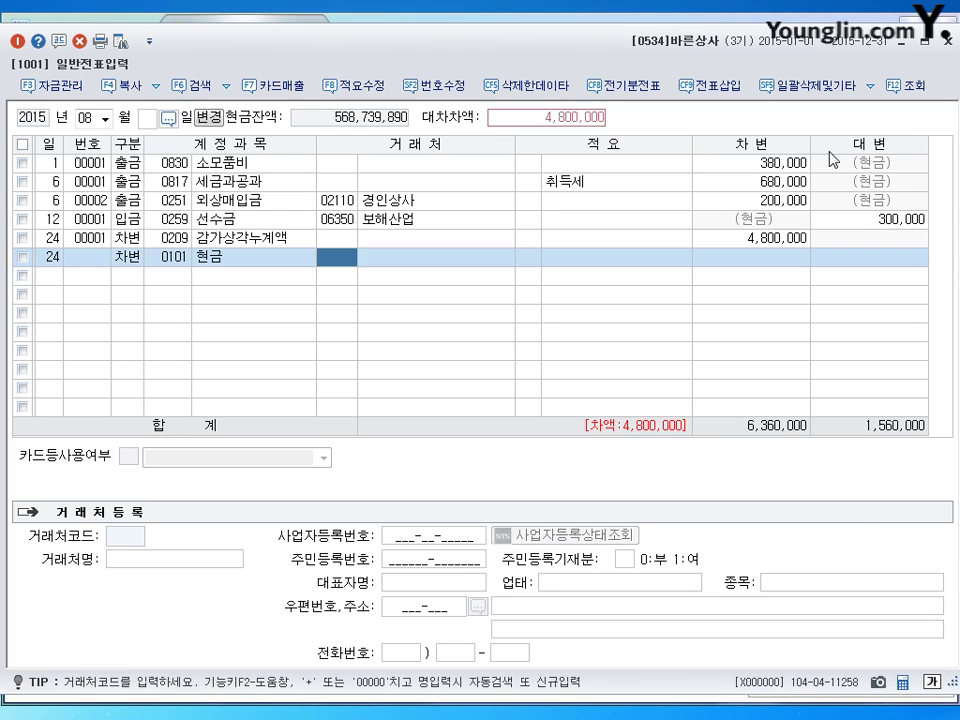
key(Return)
key(Return)
text(1000000)
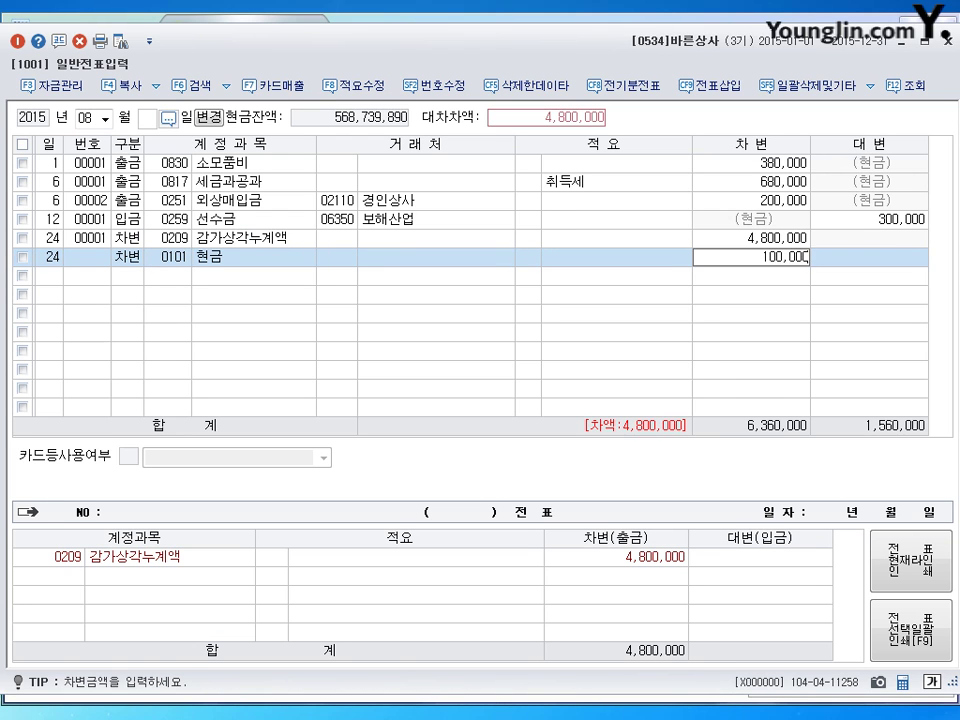
key(Return)
- Add a debit of 100,000 to 0970 유형자산처분손실 in the August 24 voucher
text(3)
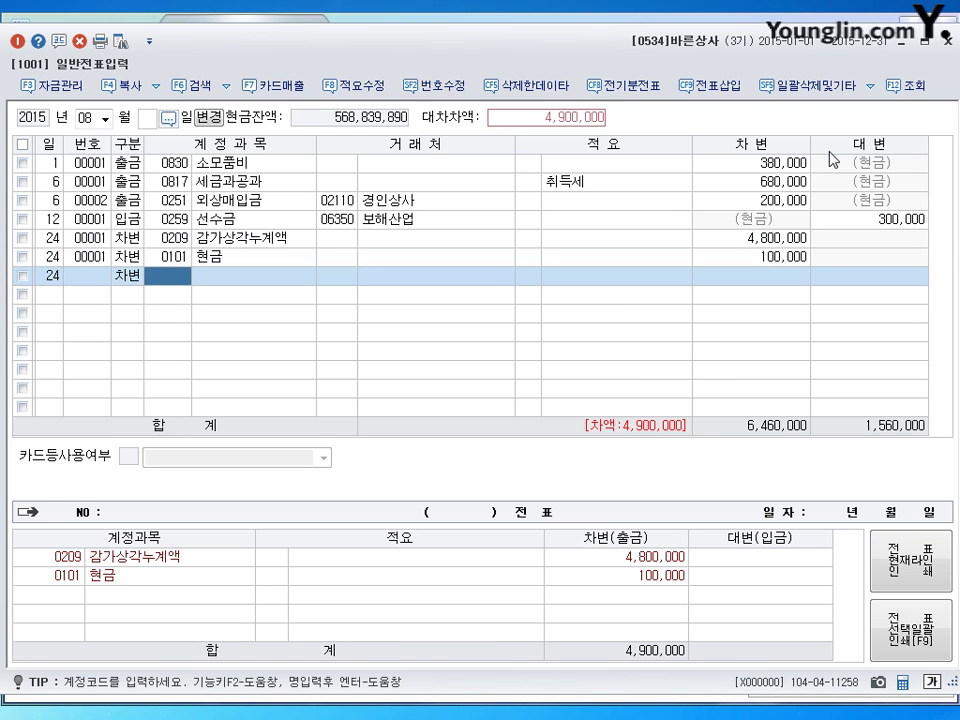
text(970)
key(Return)
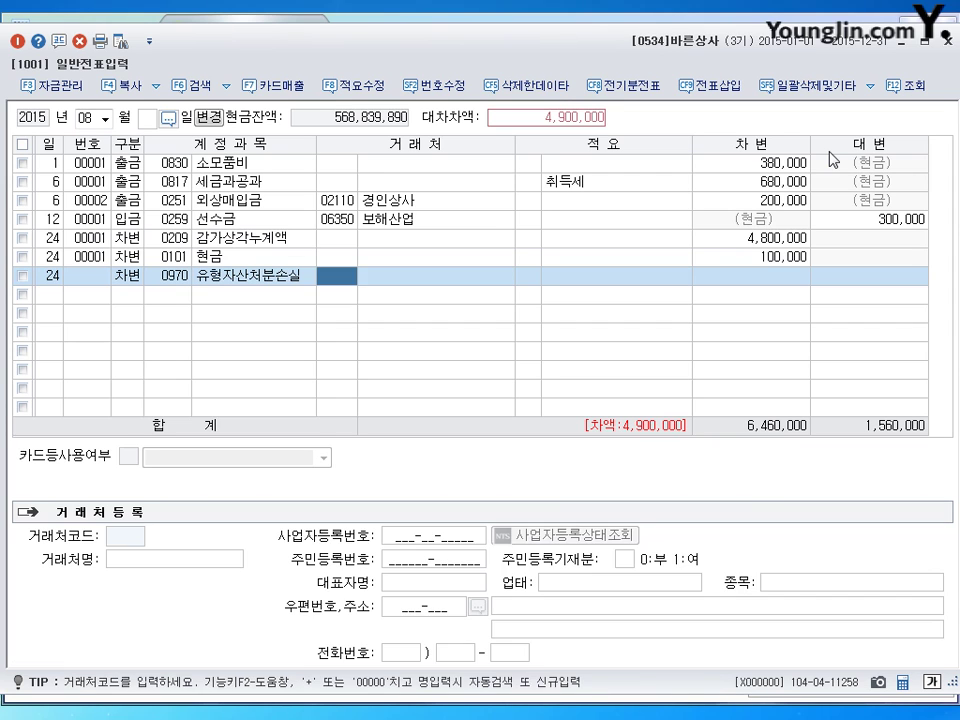
key(Return)
key(Return)
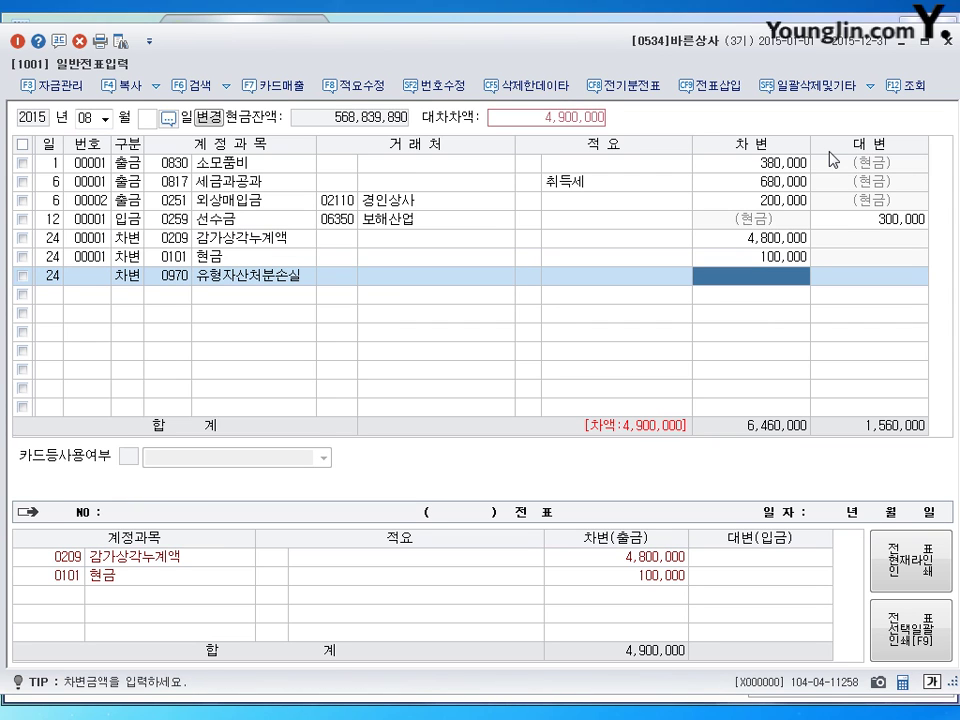
text(1000000)
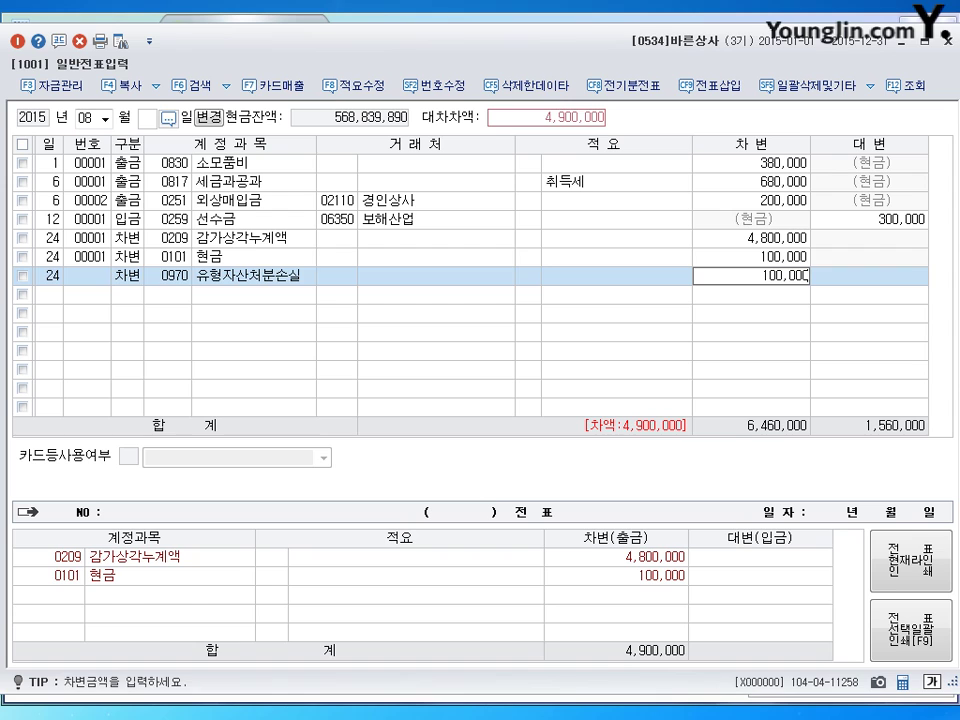
key(Return)
key(Return)
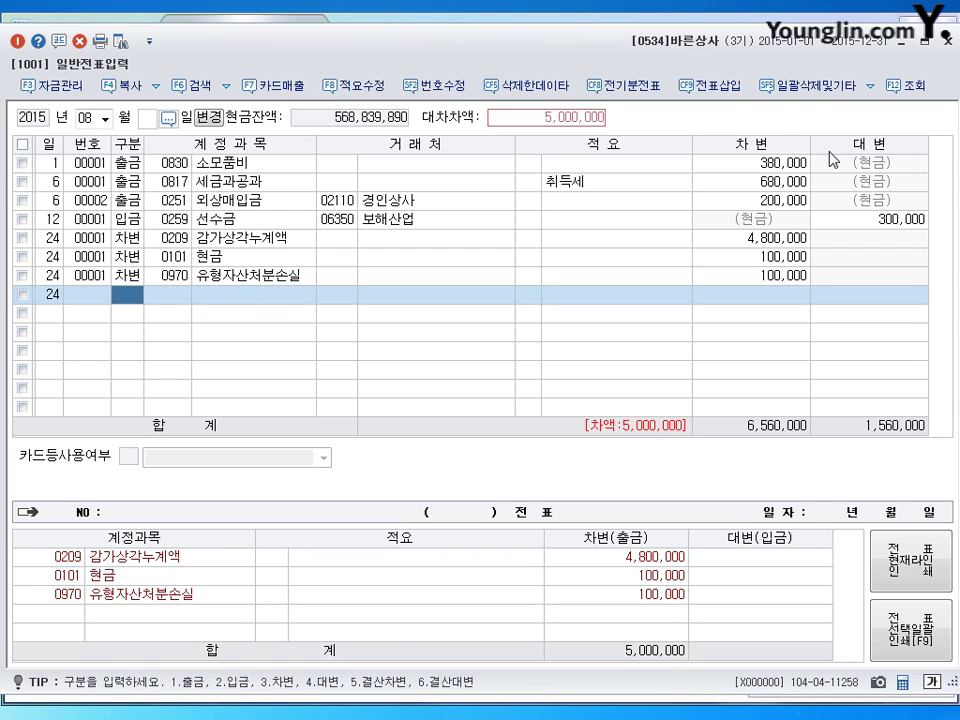
- Complete the August 24 voucher with a credit (대변) of 5,000,000 to 0208 차량운반구
text(4208)
key(Return)
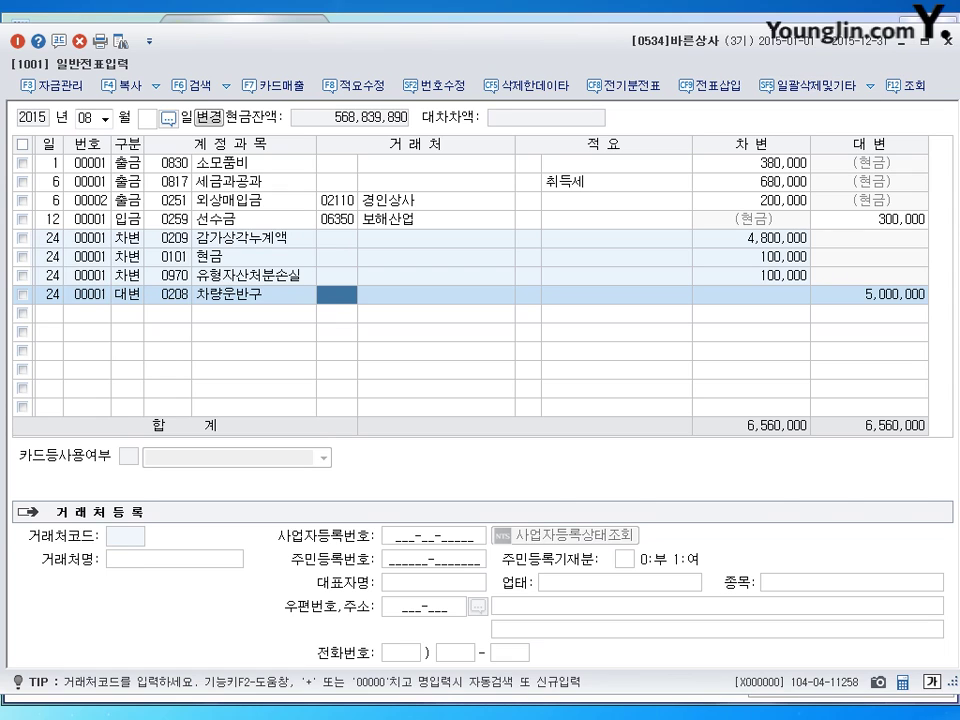
click(895, 295)
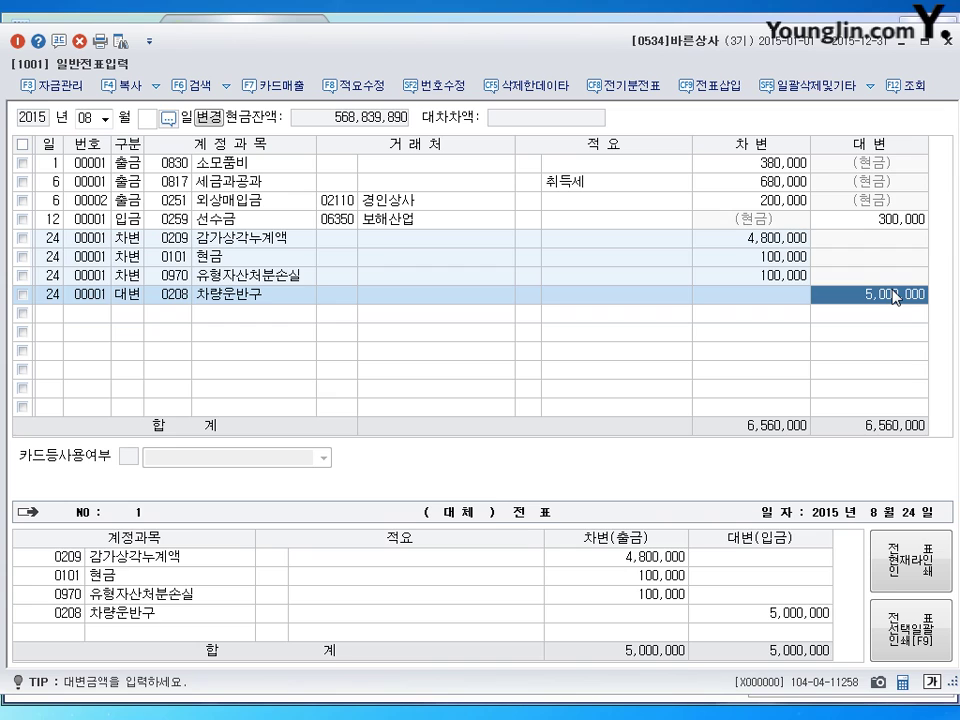
key(Return)
- Switch the general vouchers to September 2015 without limiting the day, and start a voucher row dated the 23rd
key(Escape)
text(9)
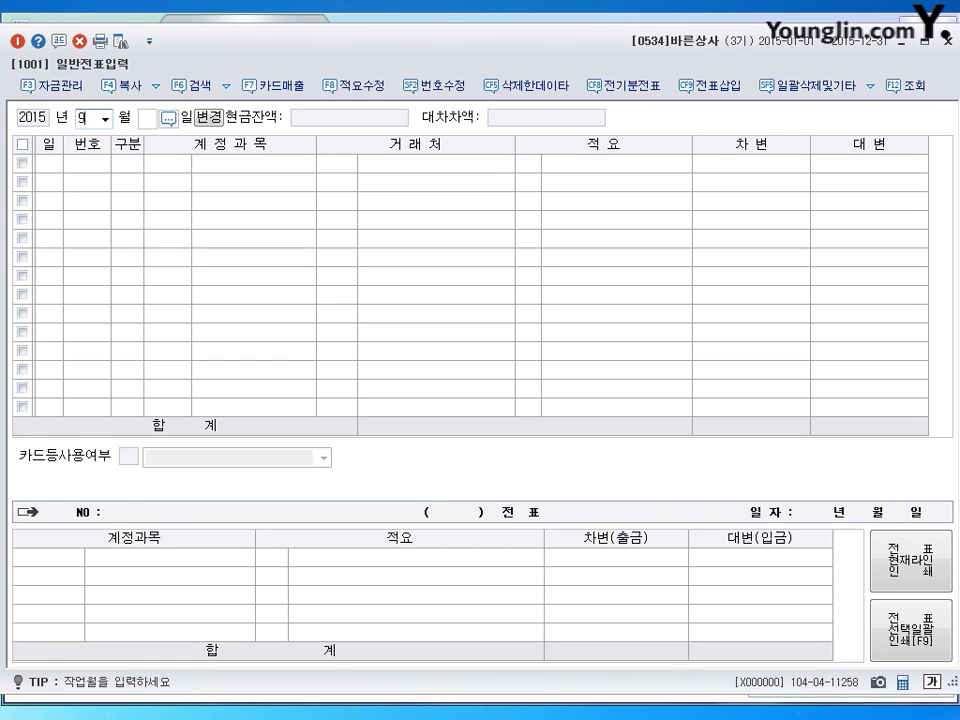
key(Return)
text(23)
key(Return)
key(Escape)
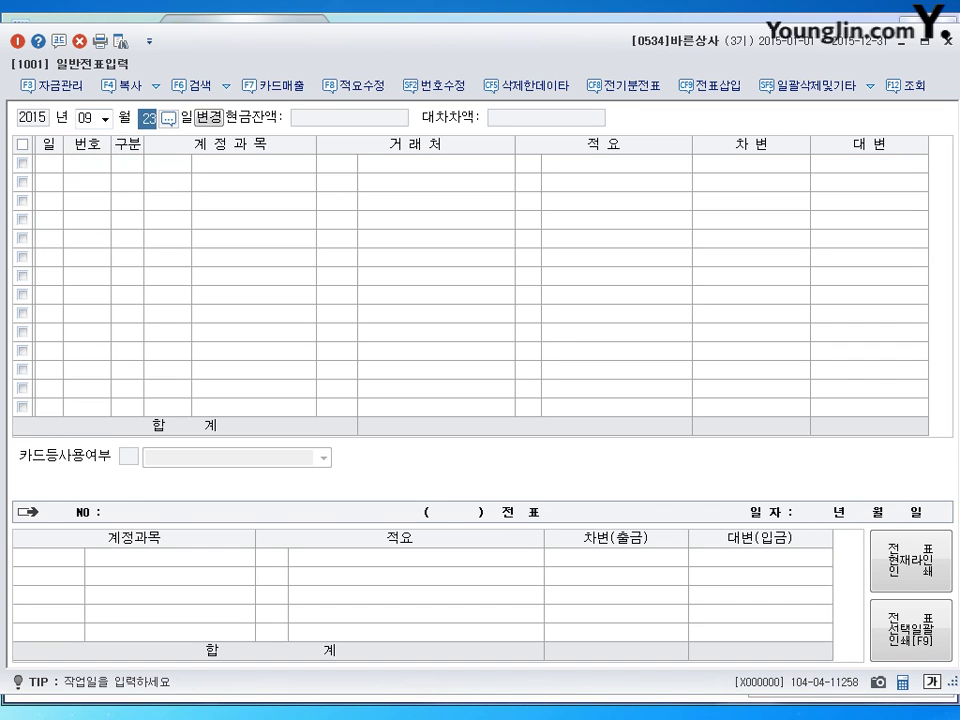
key(BackSpace)
key(Return)
text(23)
key(Return)
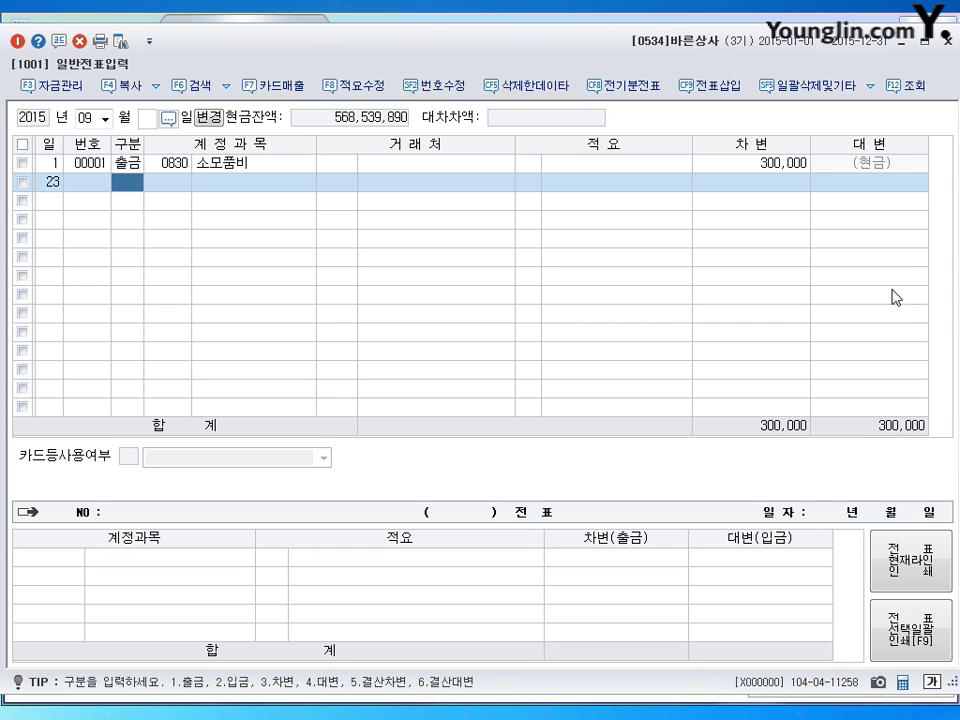
- Enter a debit (차변) of 200,000 to 0259 선수금 with 별사랑레스토랑 as the trading partner in the September 23 voucher
text(3259)
key(Return)
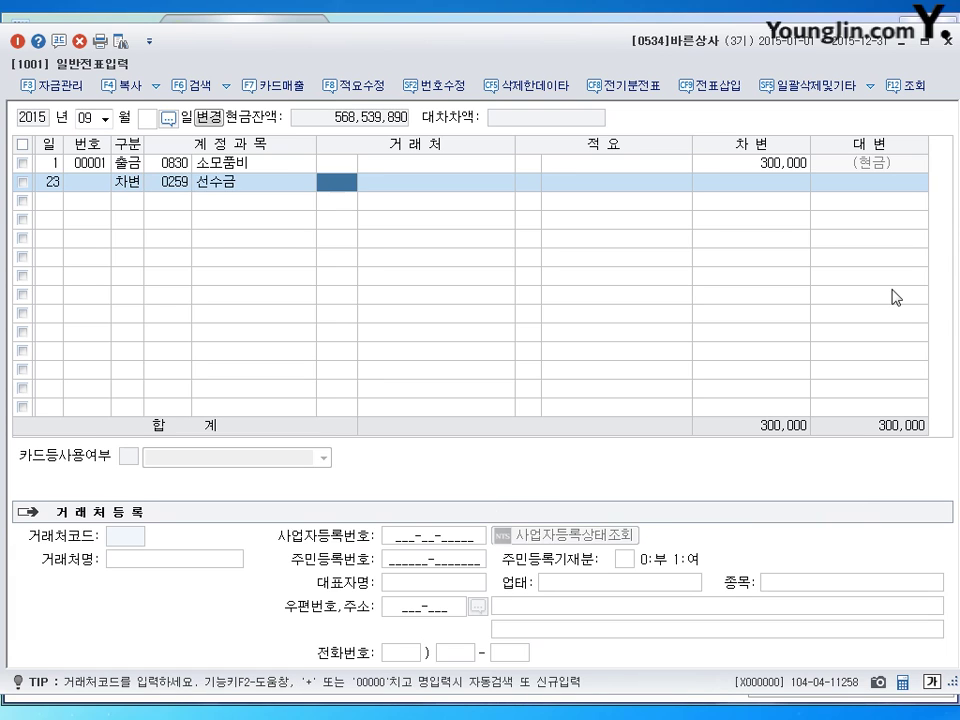
text(별새)
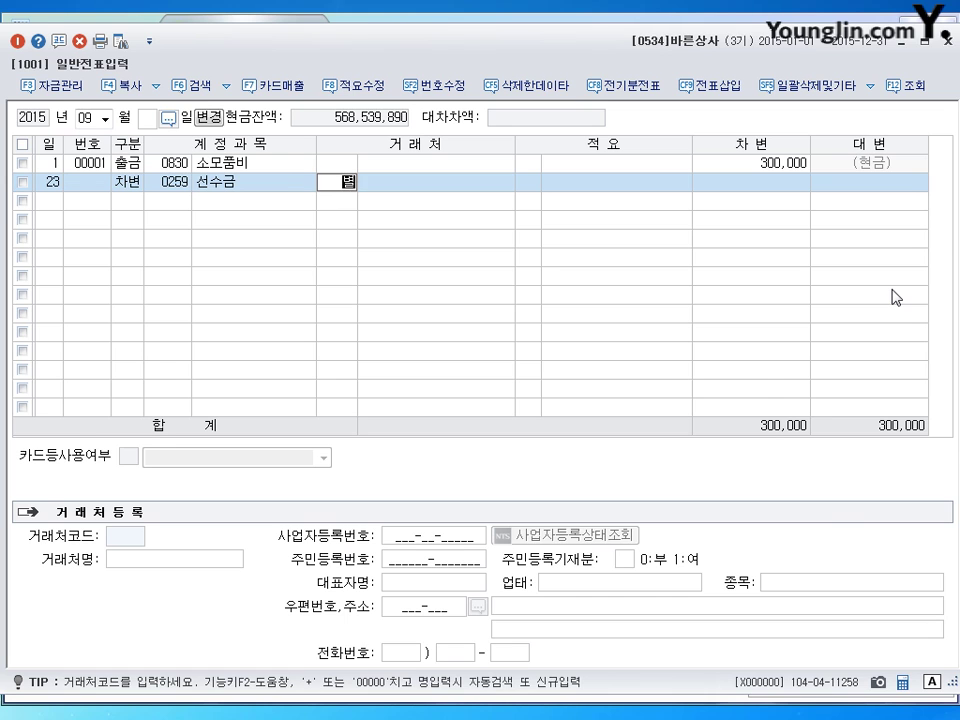
key(Return)
key(Return)
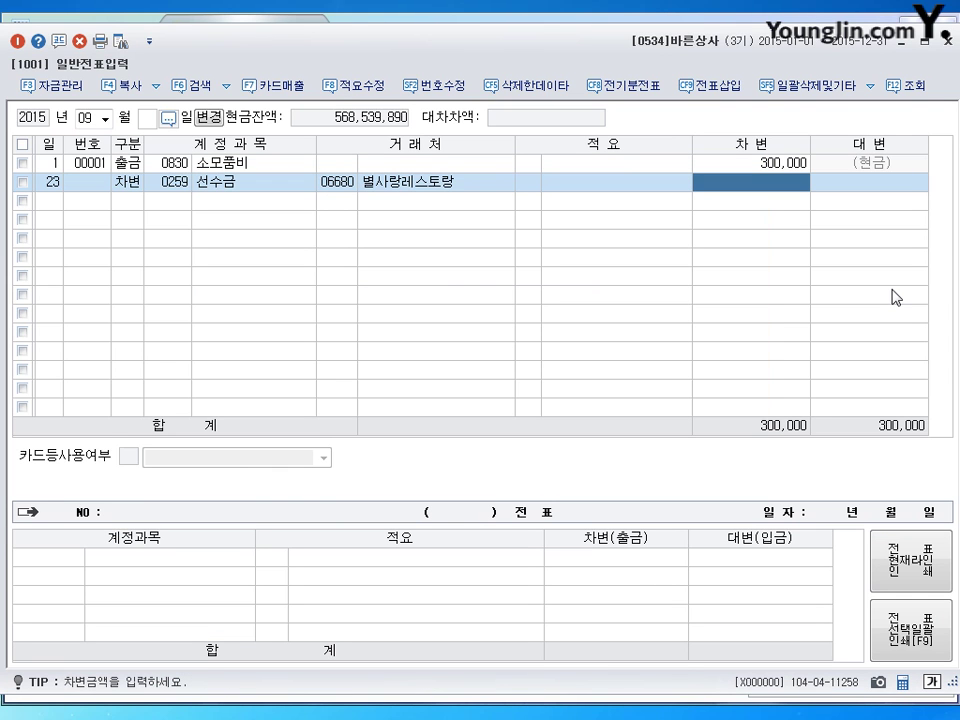
text(2000000)
key(Return)
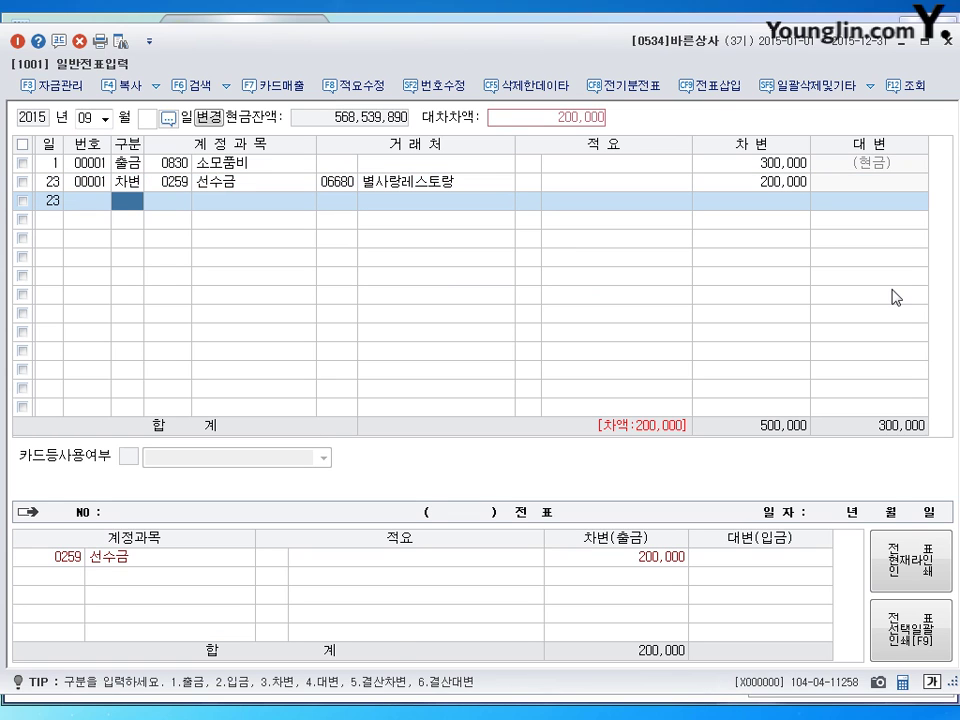
- Add a debit of 800,000 to 0110 받을어음 for 별사랑레스토랑 in the September 23 voucher
text(3)
key(Return)
text(0110)
key(Return)
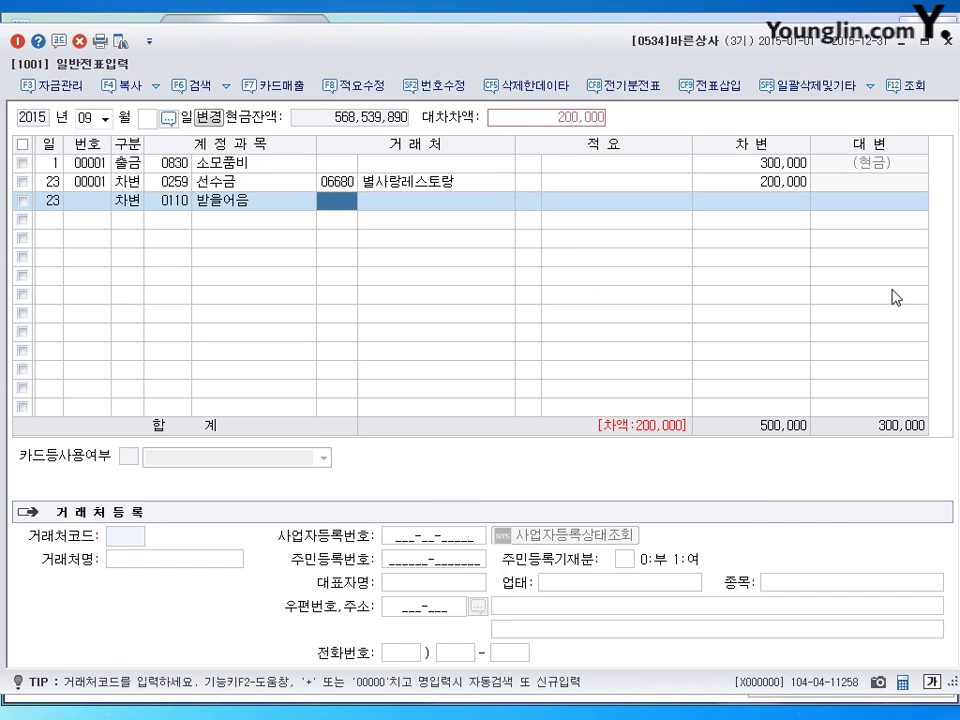
text(06680)
key(Return)
key(Return)
text(8000000)
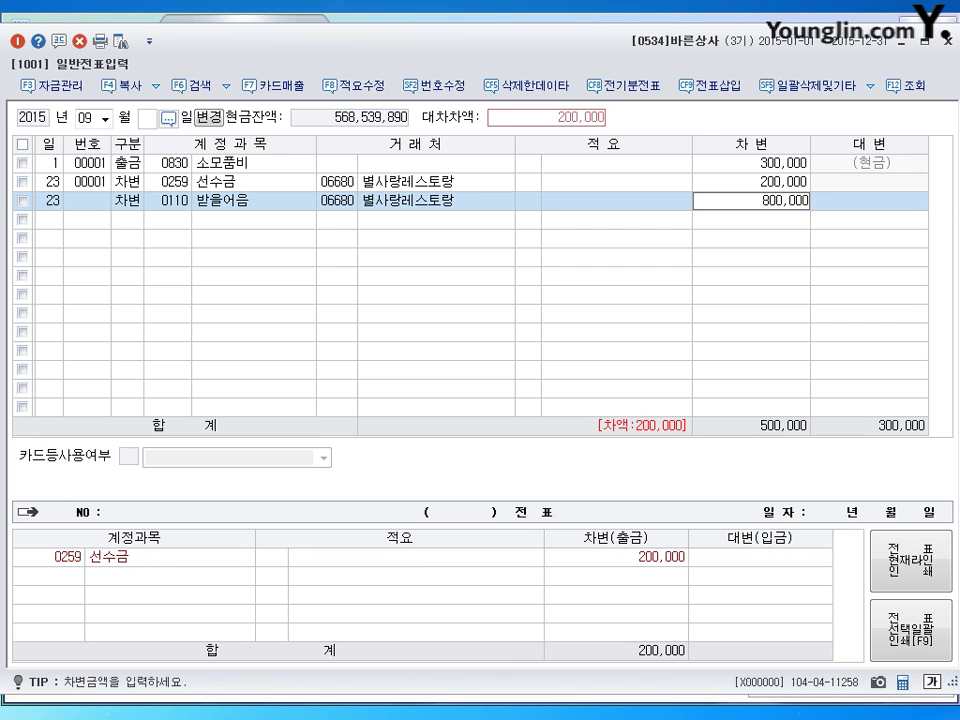
key(Return)
key(Return)
- Complete the September 23 voucher with a credit (대변) of 1,000,000 to 0401 상품매출
text(4)
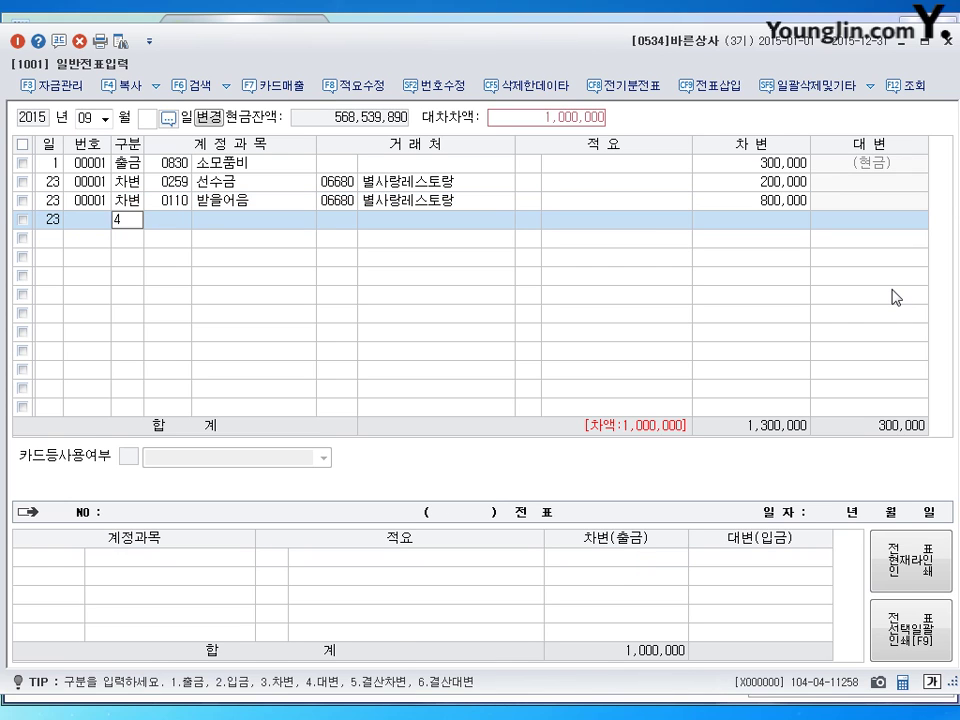
key(Return)
text(401)
key(Return)
key(Return)
key(Return)
key(Return)
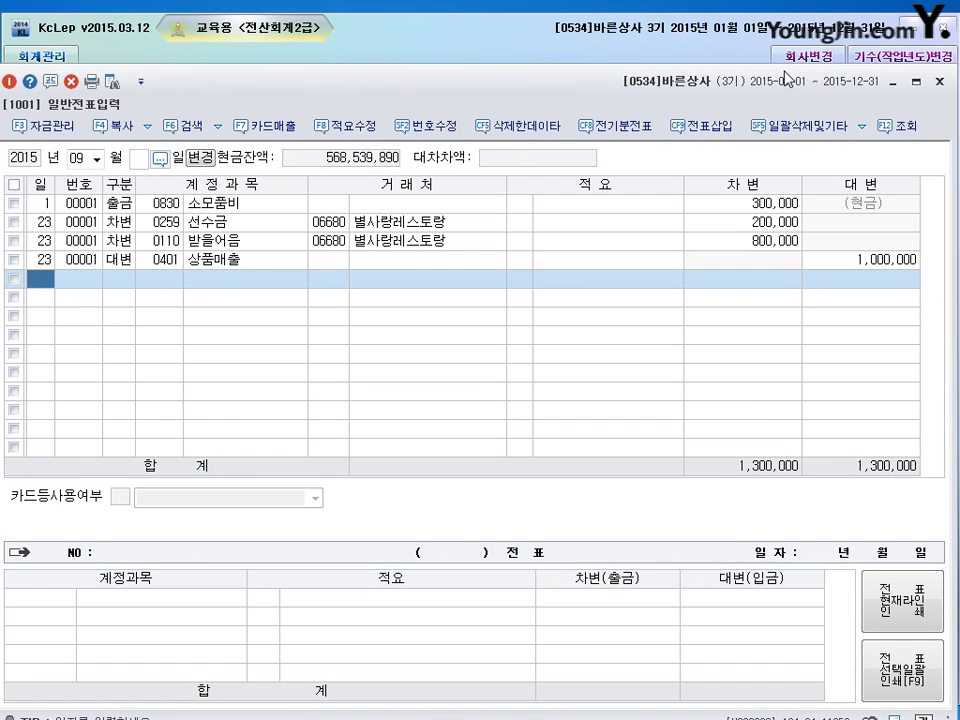
- Look up the 대손충당금 balance for 외상매출금 in the 합계잔액시산표 as of September 28, then close the report
key(Escape)
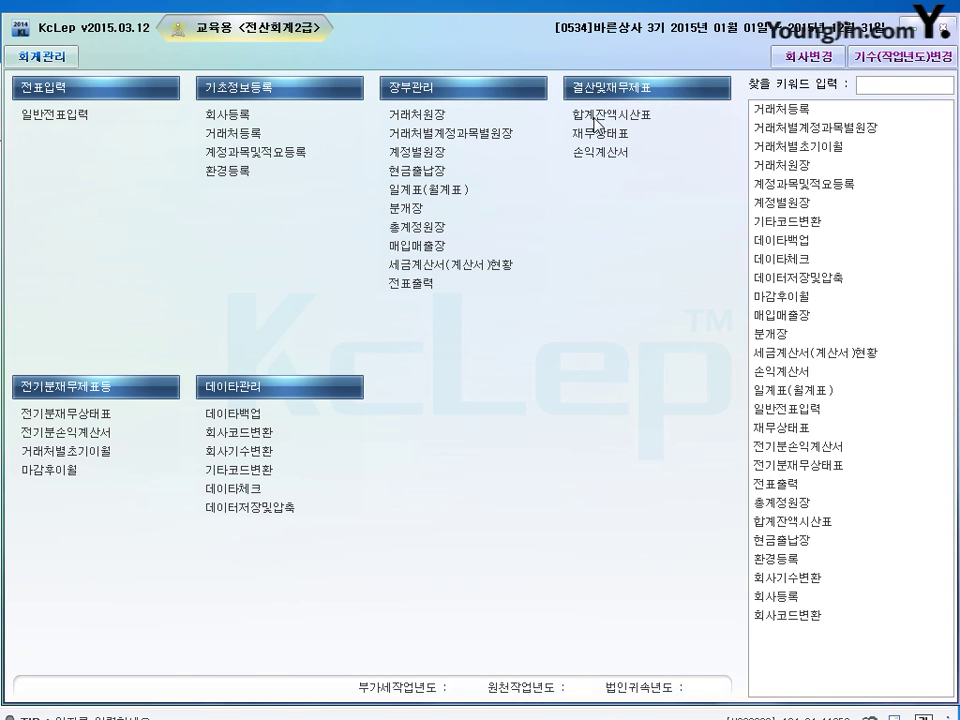
click(580, 118)
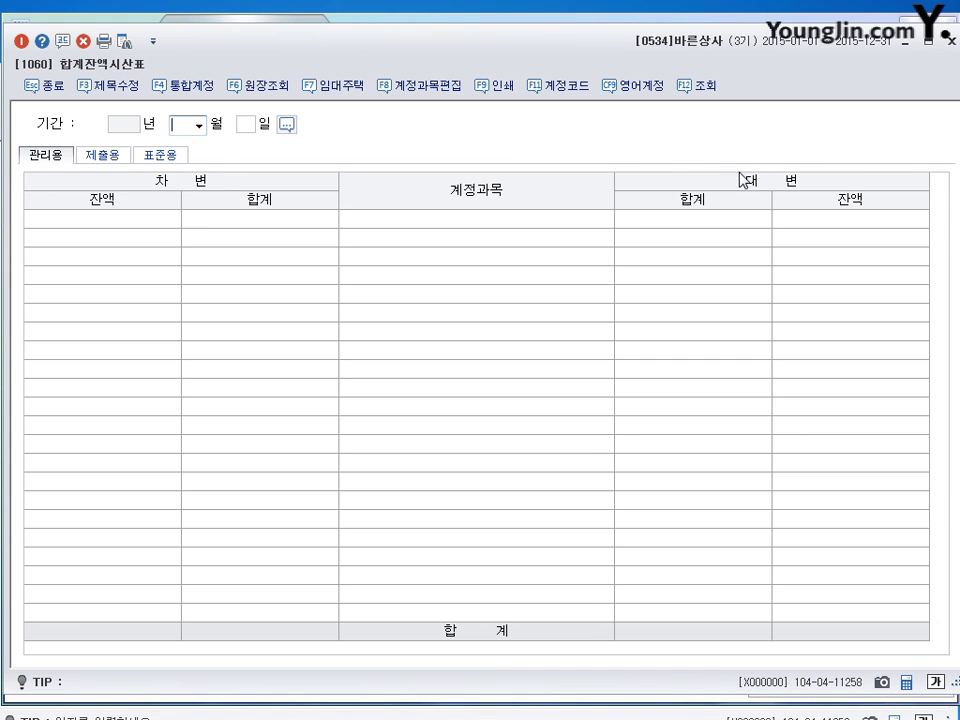
text(9)
key(Return)
text(28)
key(Return)
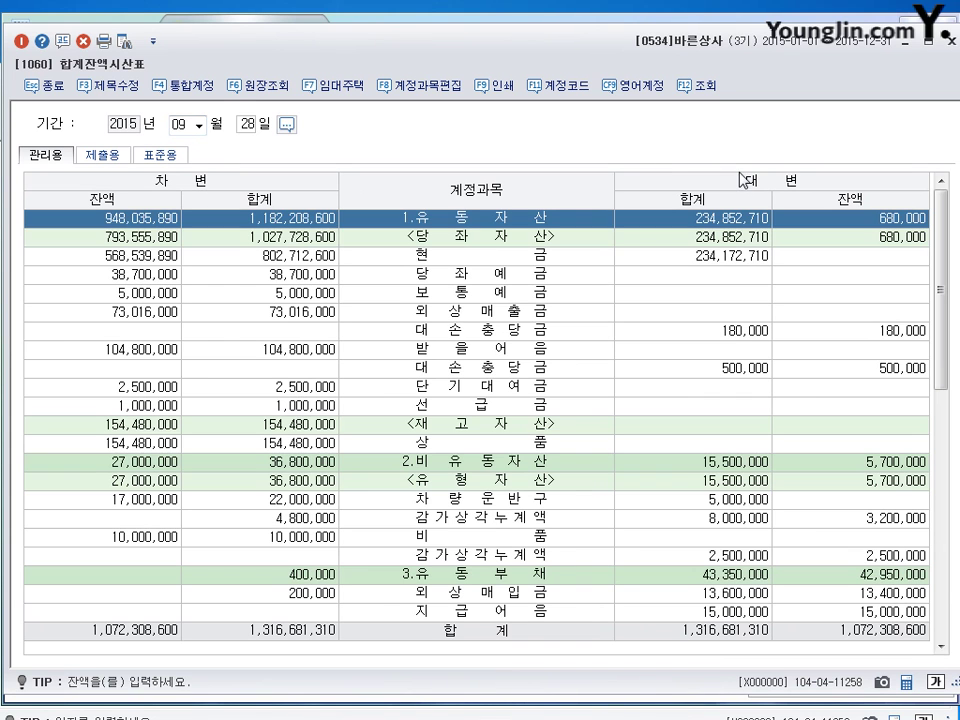
click(492, 316)
click(492, 333)
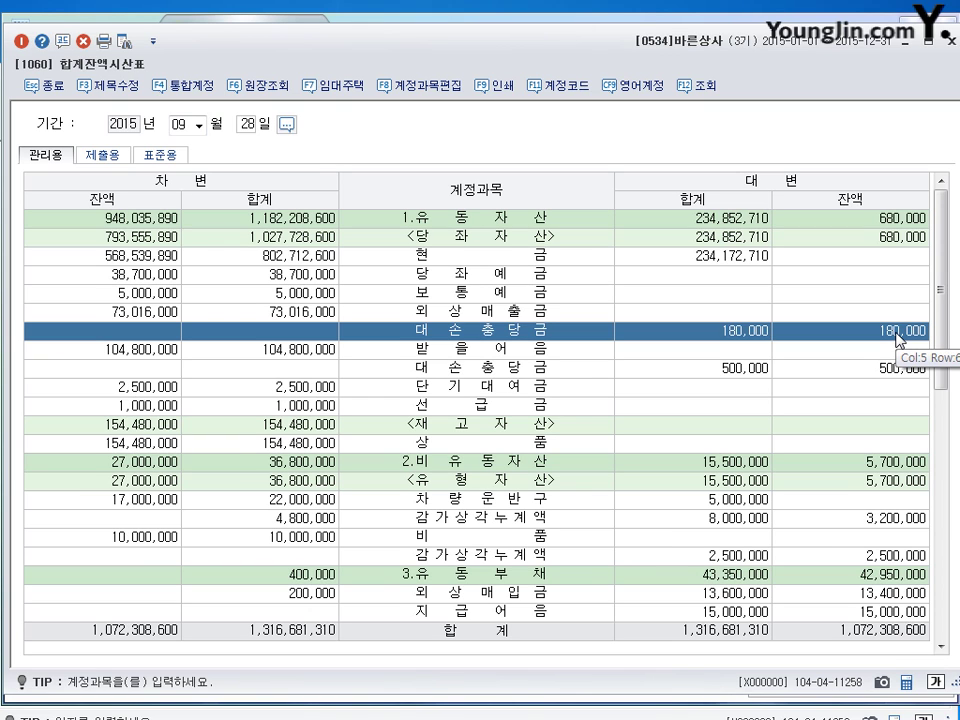
click(951, 42)
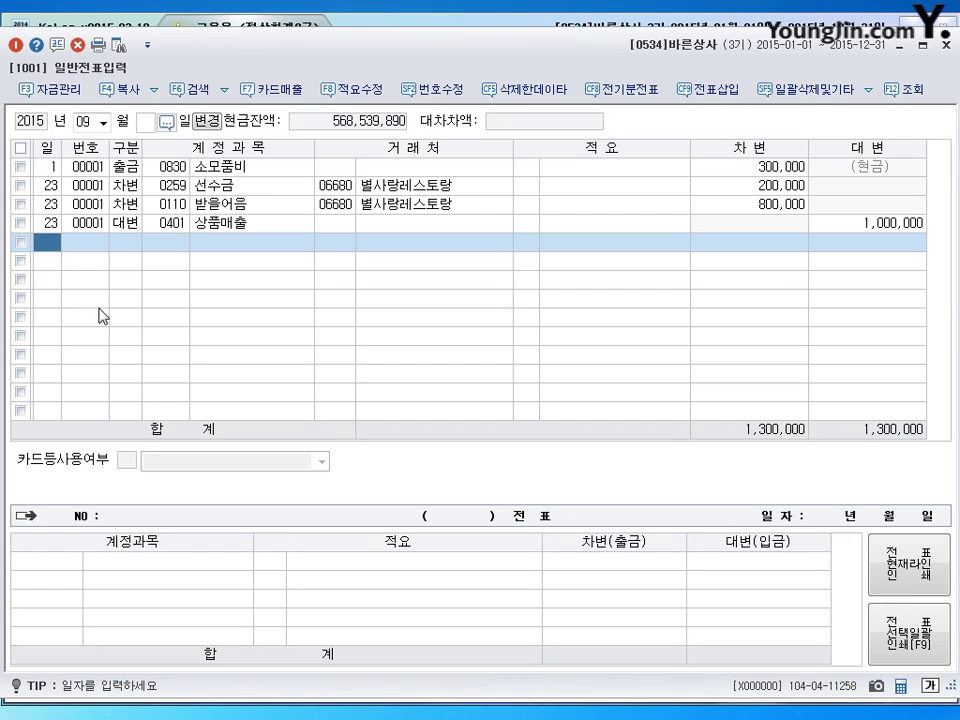
- Start a voucher dated September 28 and enter a debit of 180,000 to 0109 대손충당금 (외상매출금)
text(28)
key(Return)
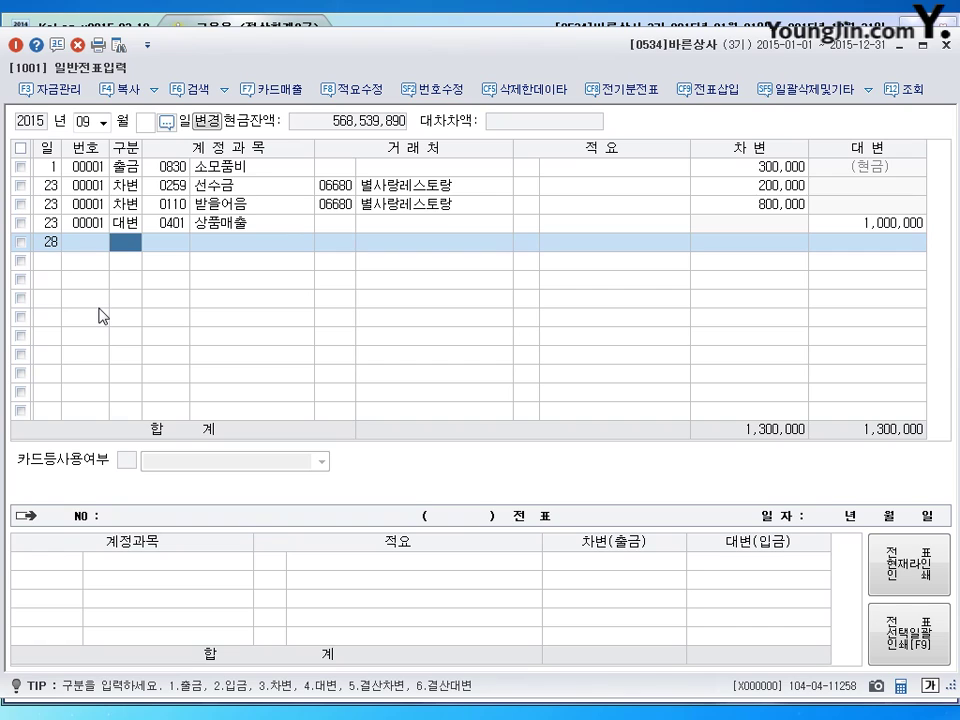
text(3)
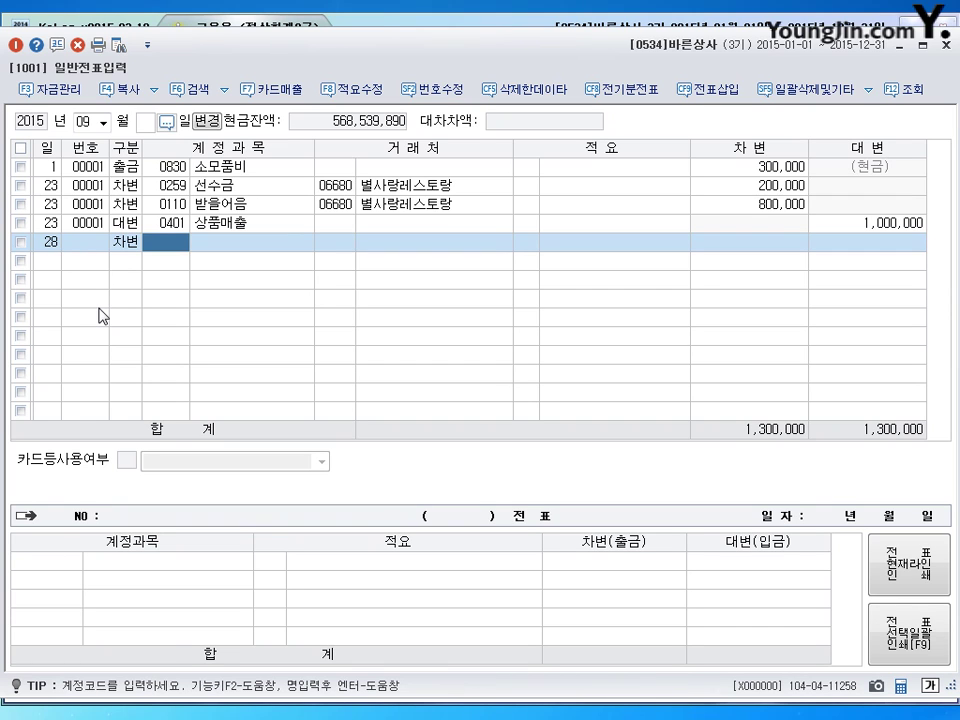
text(대소)
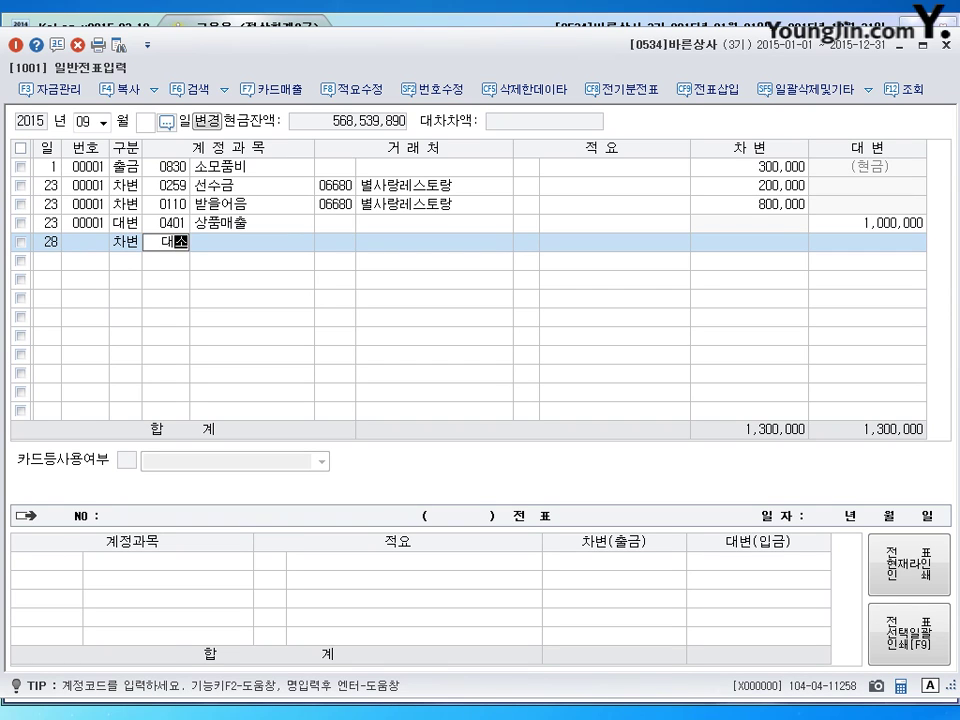
text(ㄴ)
key(Return)
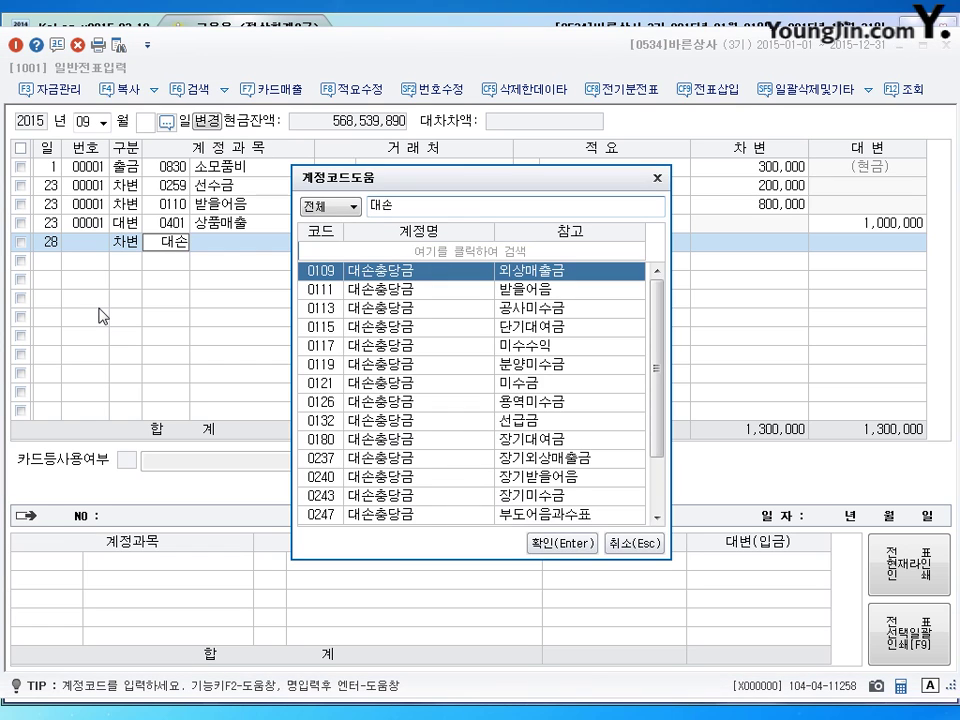
key(Return)
key(Return)
key(Return)
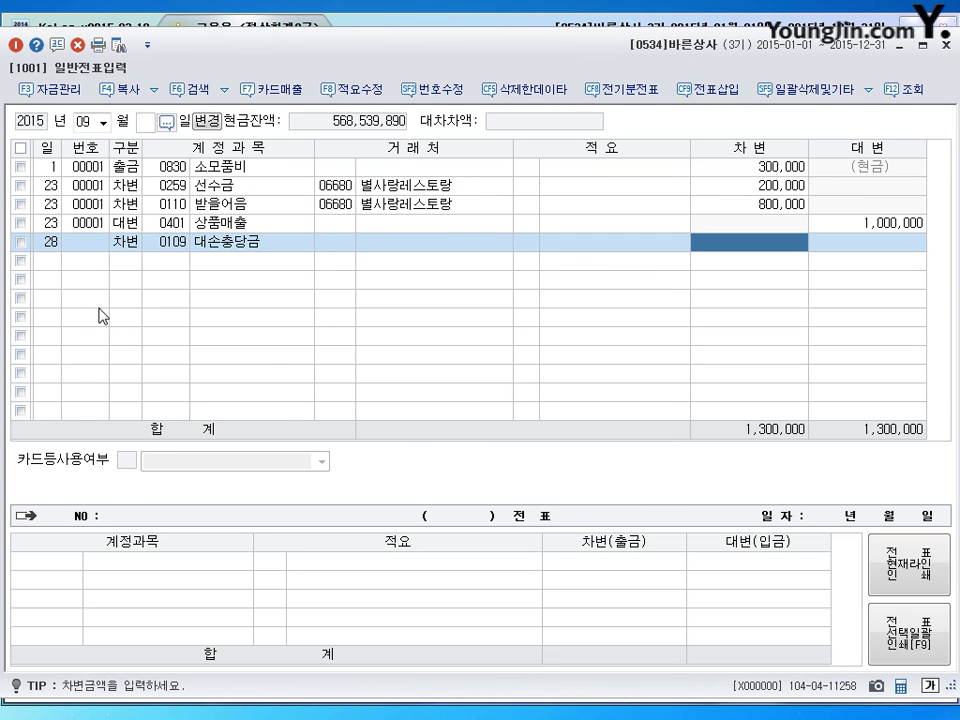
text(1800000)
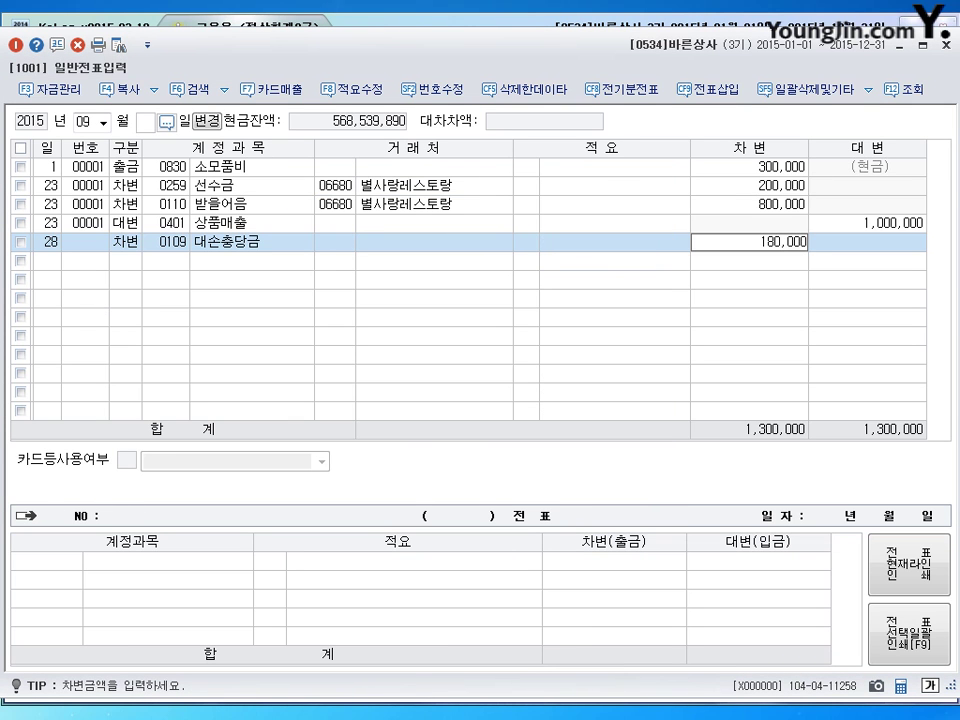
key(Return)
key(Return)
- Add a debit of 350,000 to 0835 대손상각비 in the September 28 voucher
text(3)
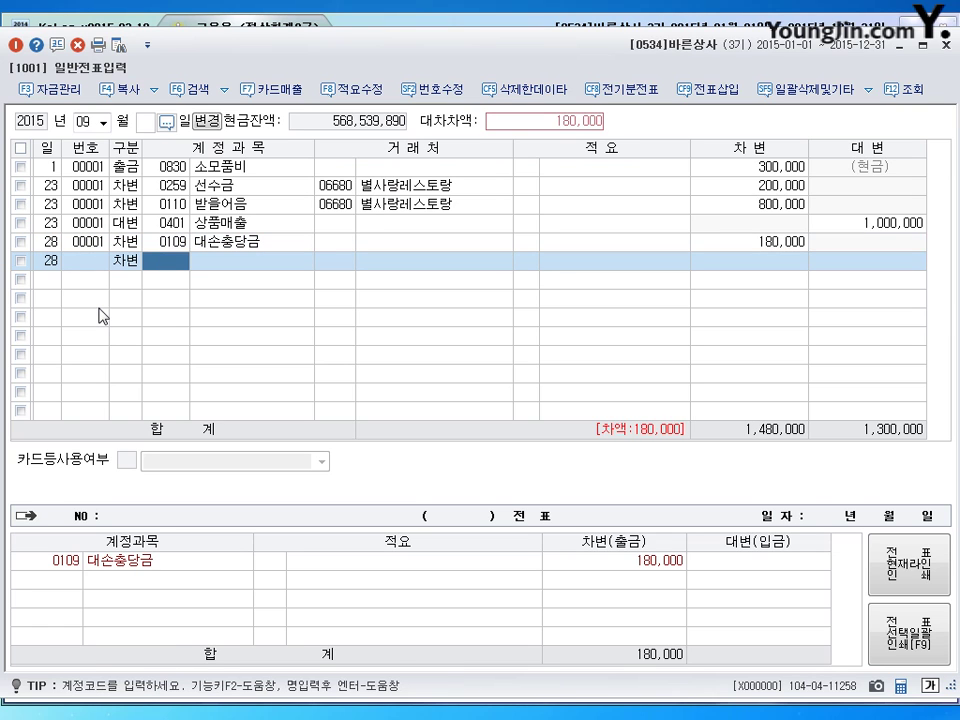
text(835)
key(Return)
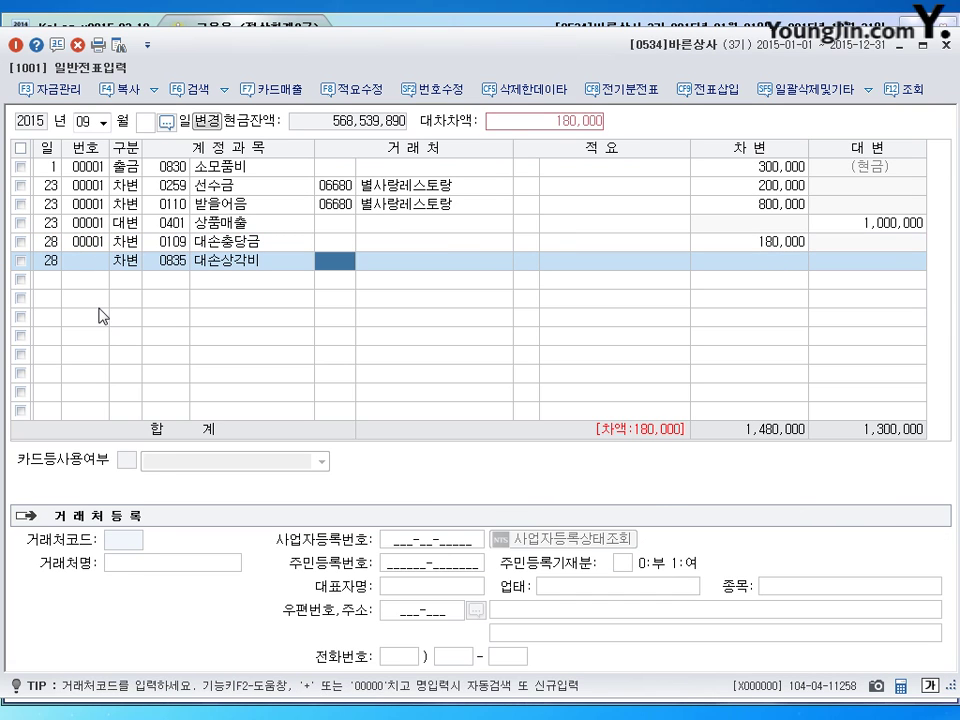
key(Return)
key(Return)
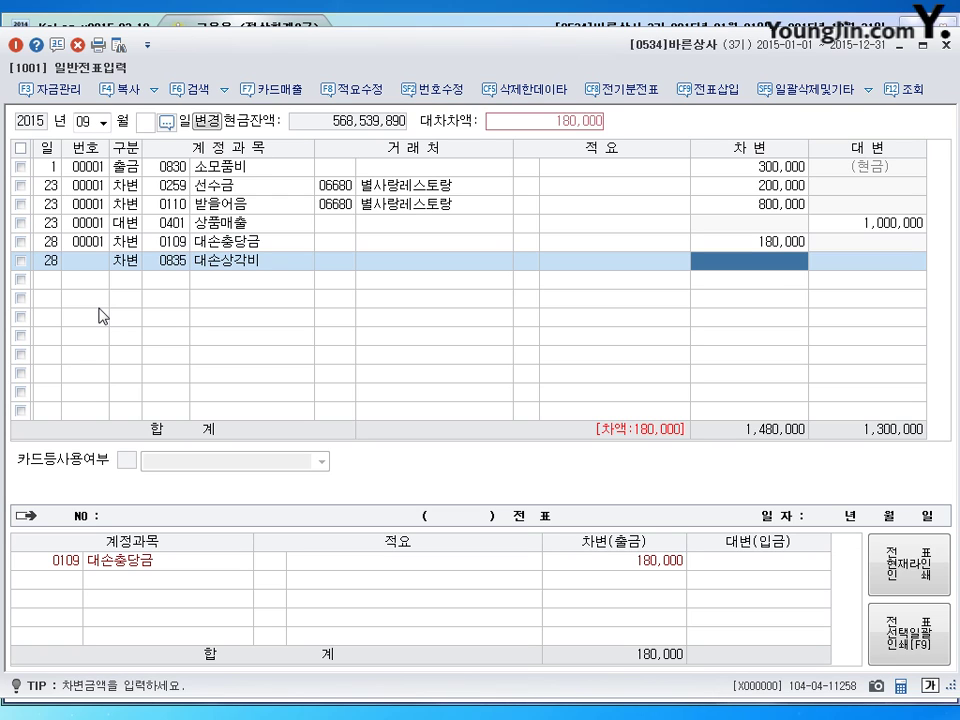
text(350+)
key(Return)
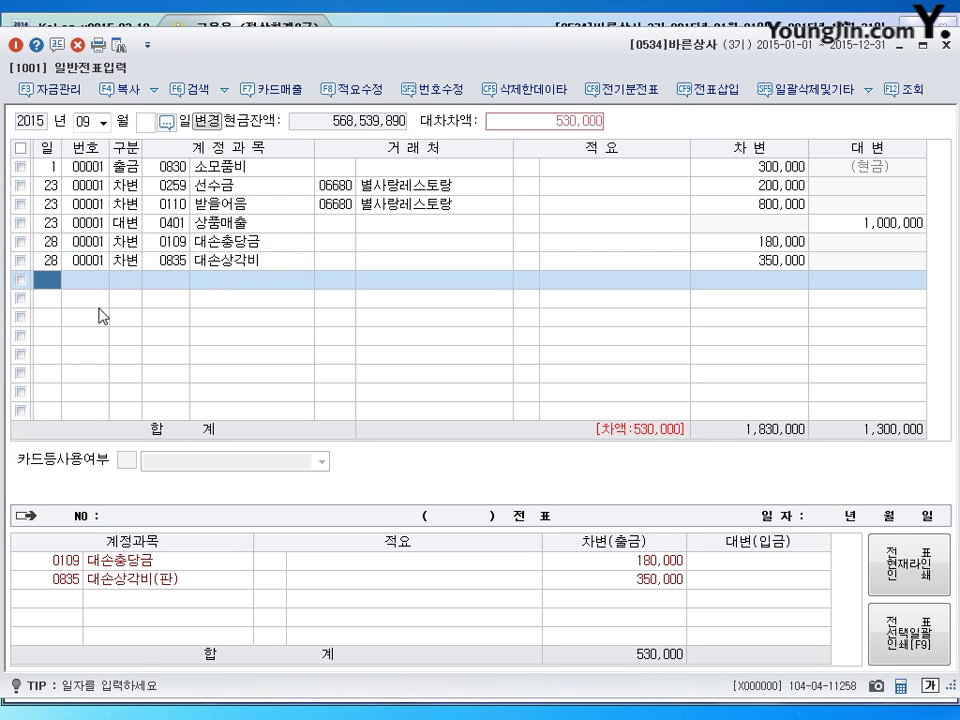
- Complete the September 28 voucher with a credit of 530,000 to 0108 외상매출금 for 명품식당
text(4)
key(Return)
text(108)
key(Return)
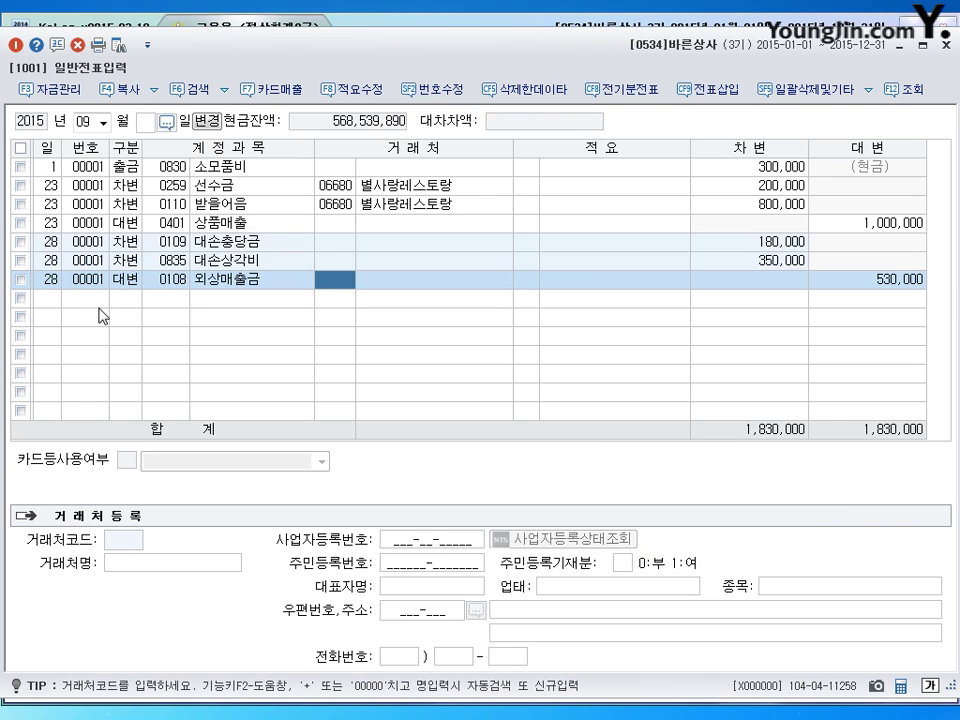
text(명)
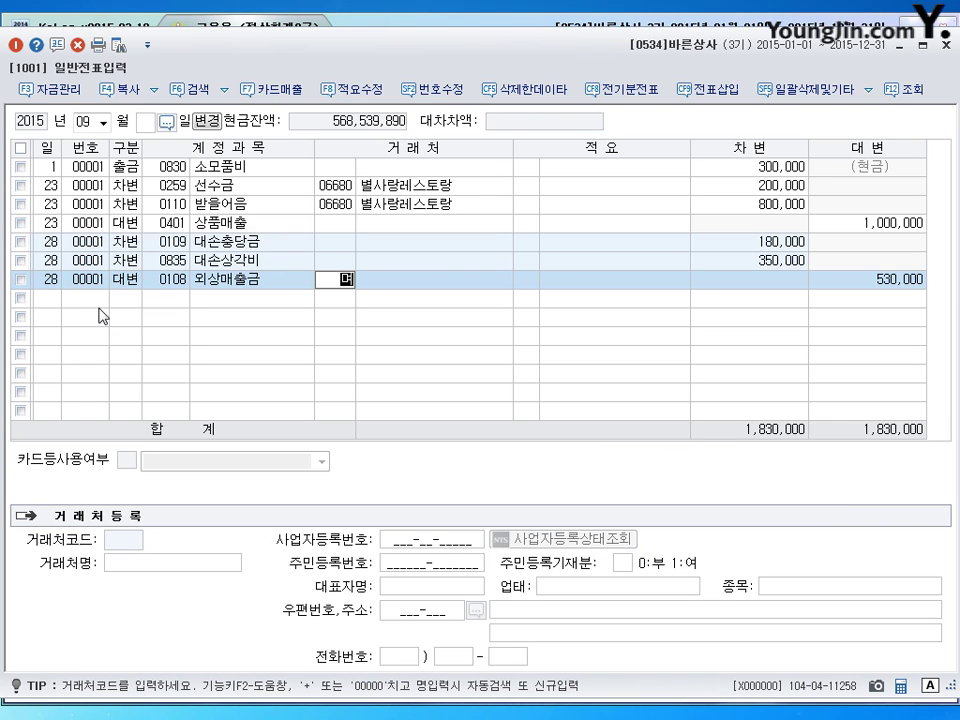
text(품)
key(Return)
key(Return)
key(Return)
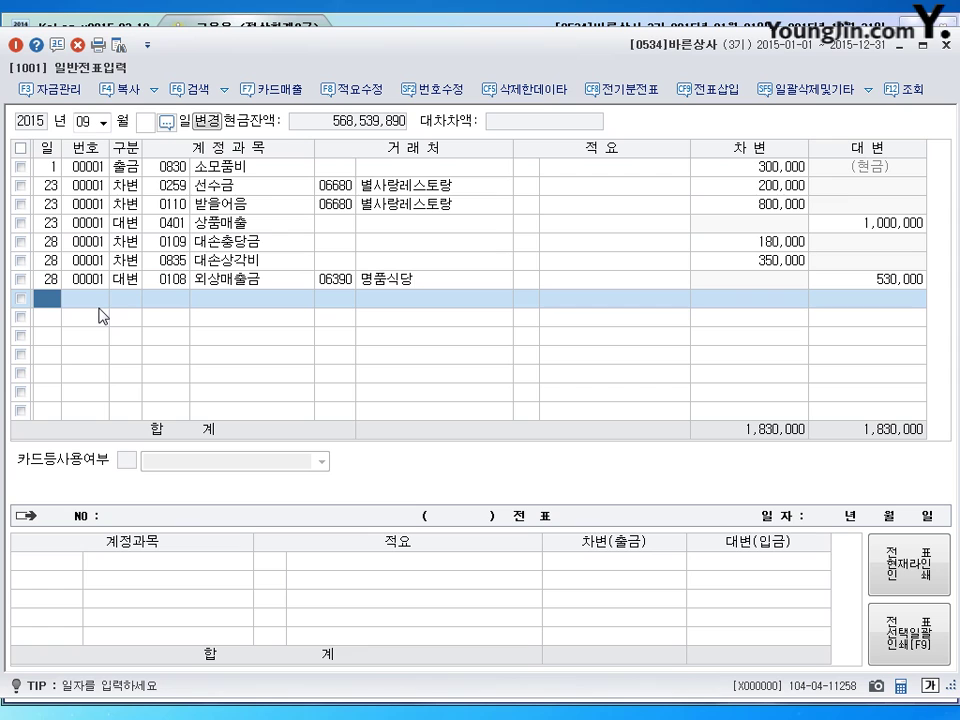
- Switch the general vouchers to October 2015 and start a voucher row dated the 10th
key(shift+Tab)
text(10)
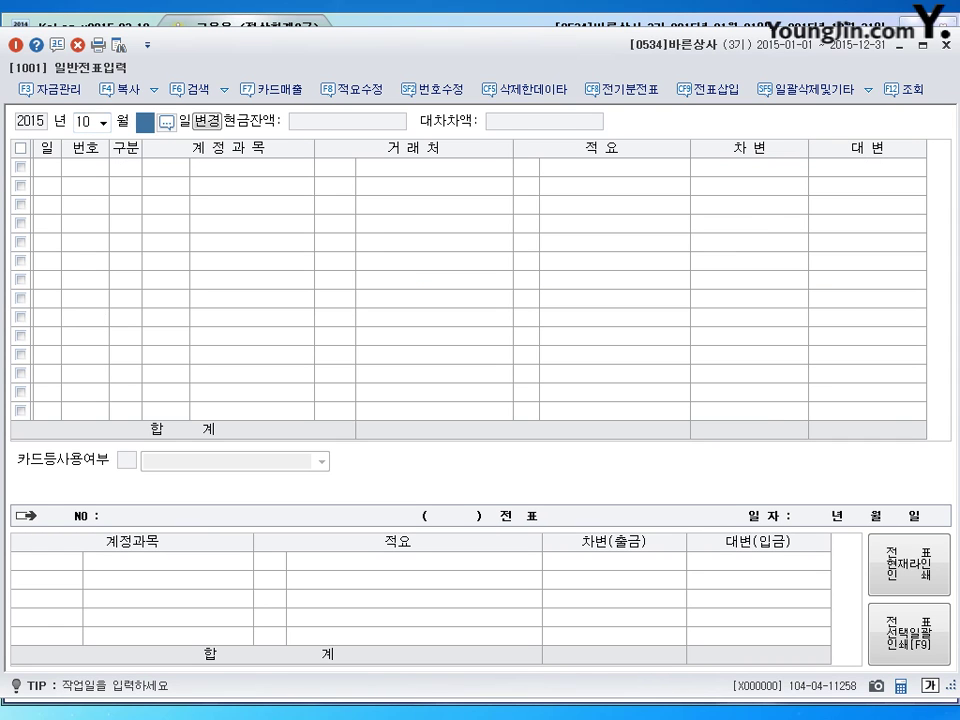
key(Return)
text(10)
key(Return)
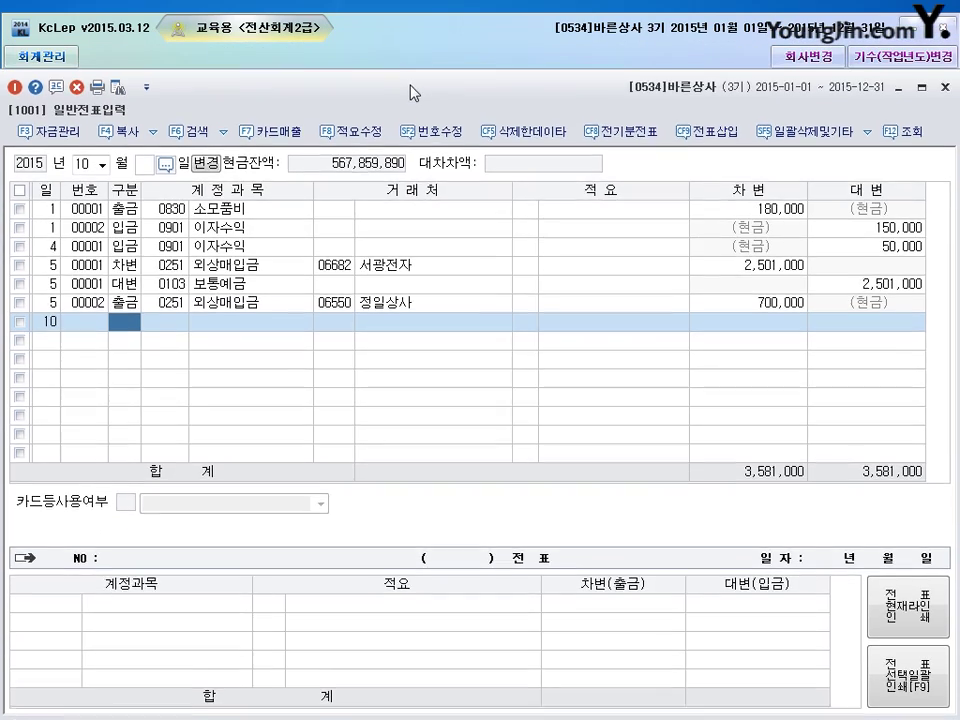
- Open the 거래처원장 and set its period to September 30, 2015 only, with account 0108 외상매출금
mouse_move(409, 93)
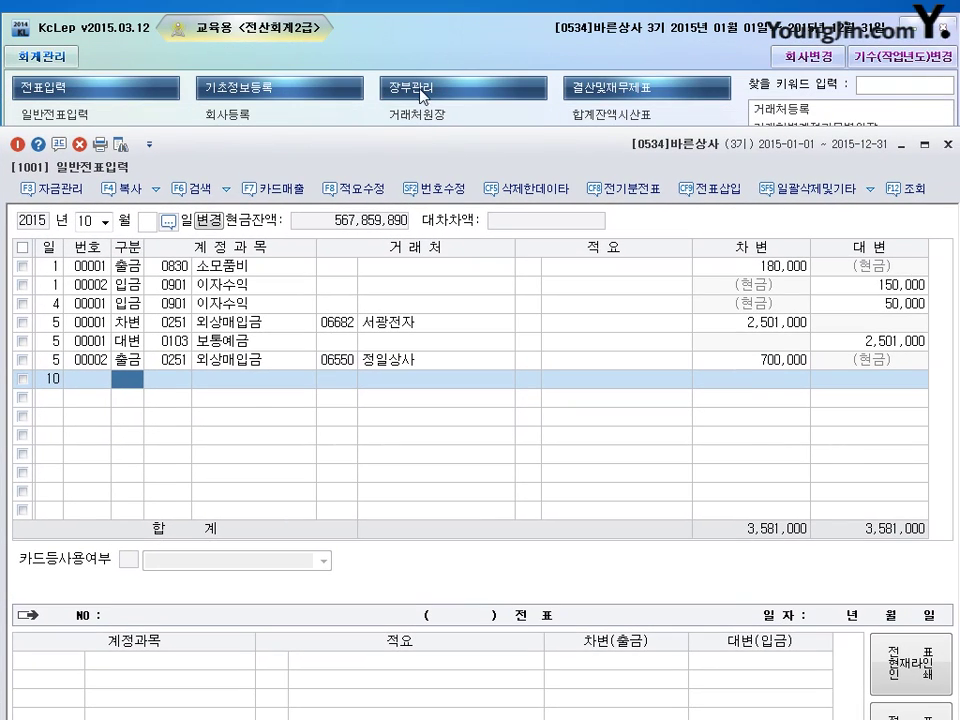
mouse_move(445, 90)
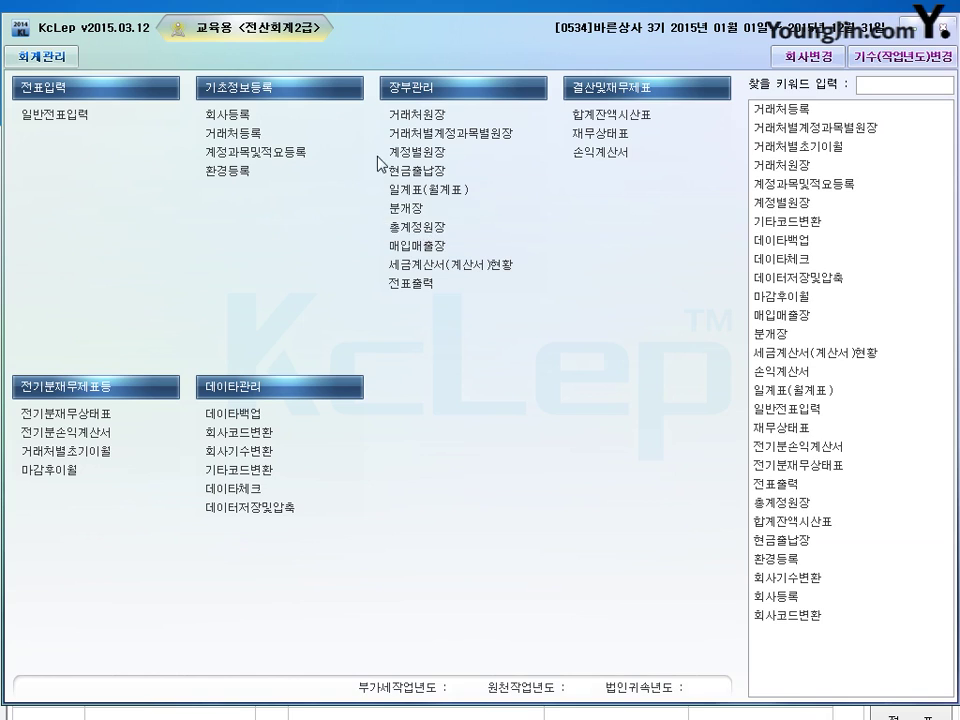
click(385, 114)
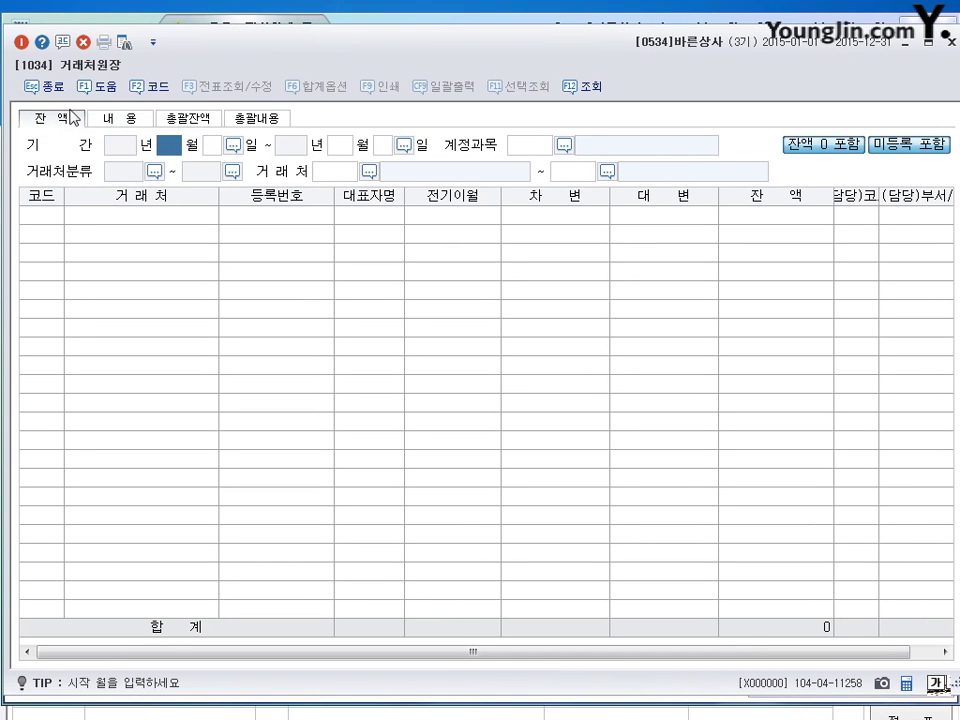
click(176, 146)
text(9)
key(Return)
key(Return)
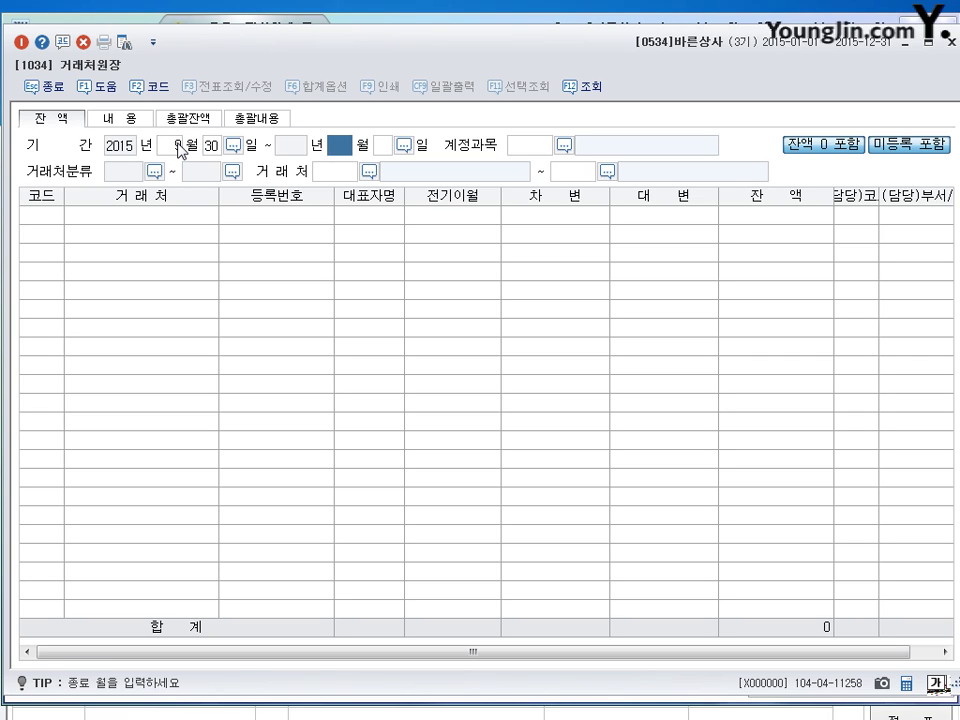
text(9)
key(Return)
text(30)
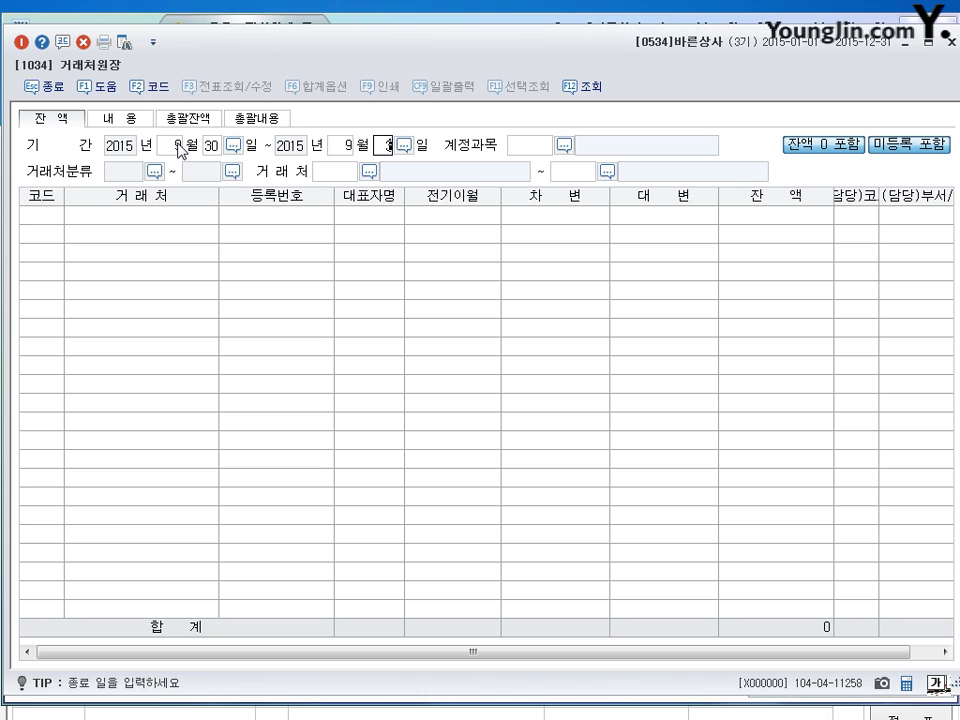
key(Return)
text(0108)
key(Return)
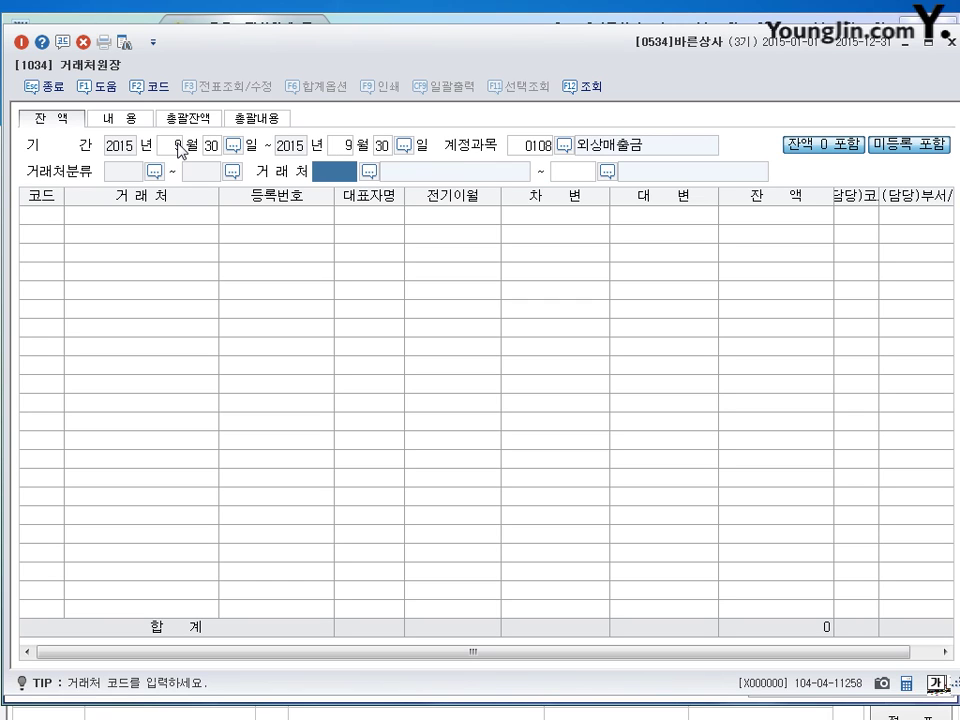
- Look up the 외상매출금 balance of 디씨백화점 in the 거래처원장, then close the ledger
key(F2)
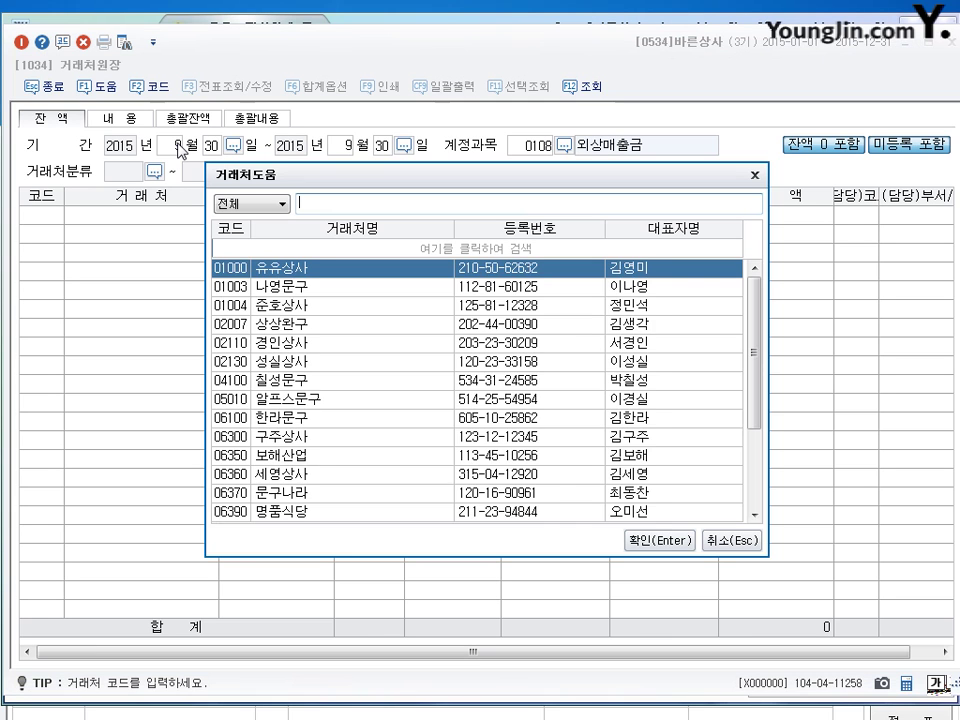
text(디씨)
key(Return)
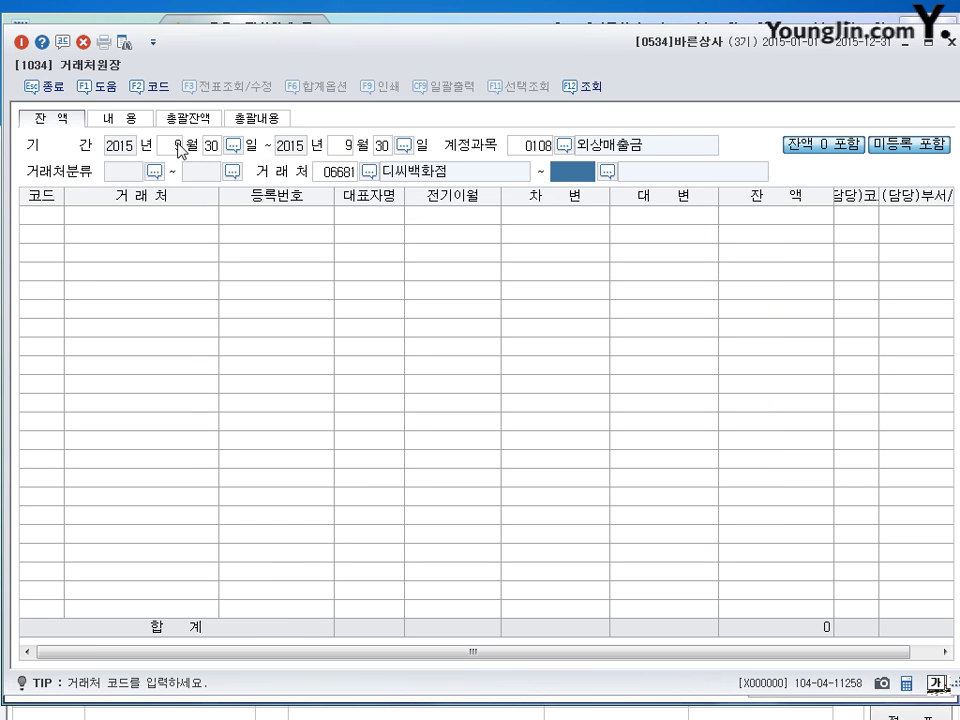
text(81)
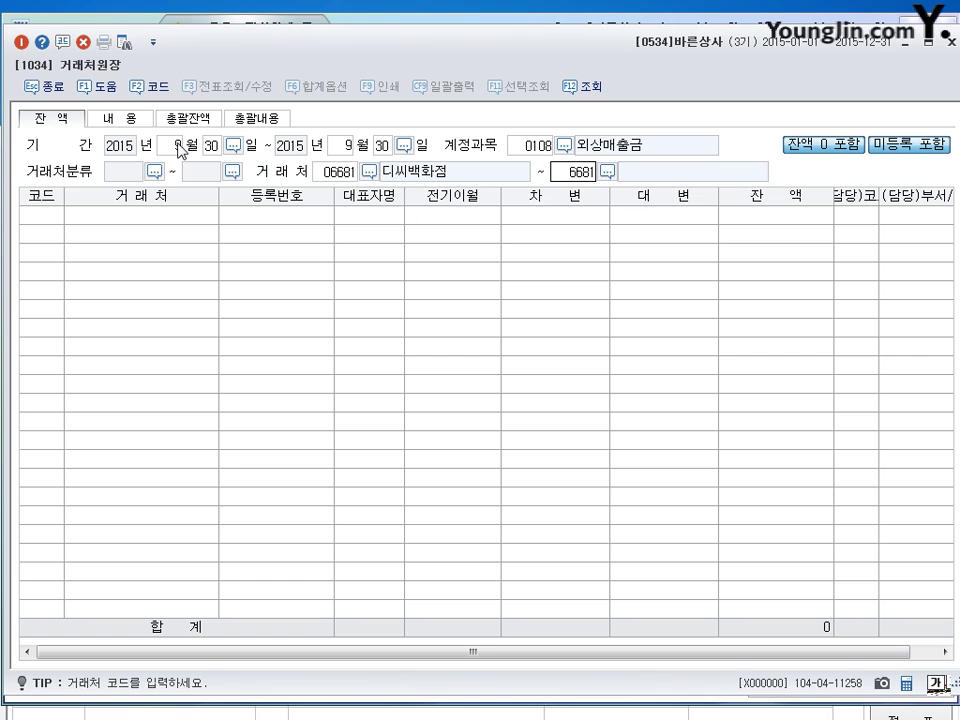
key(Return)
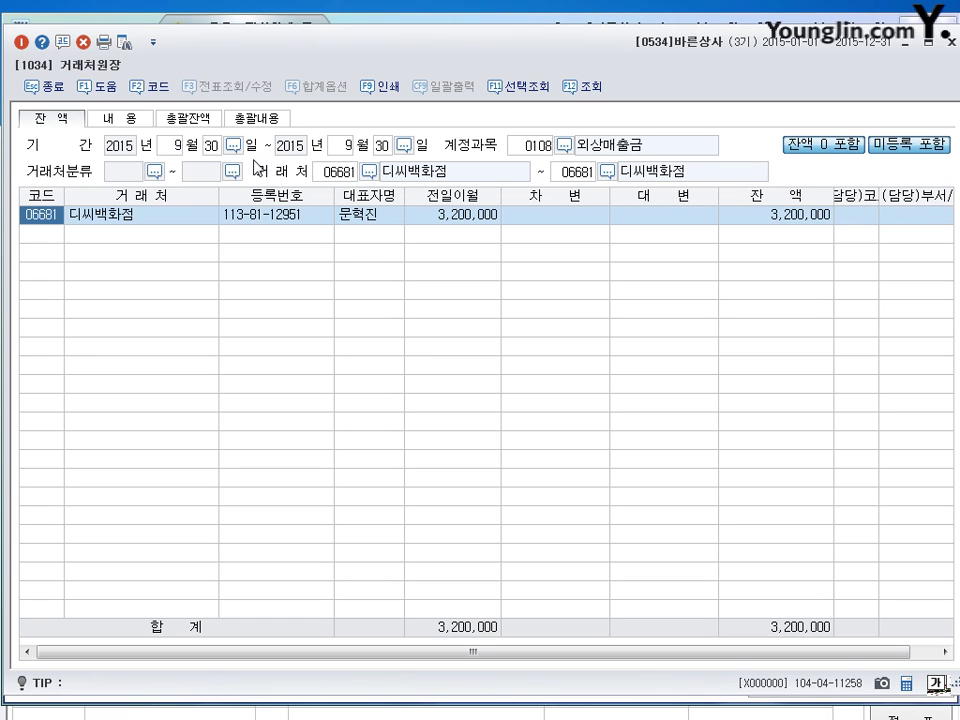
click(812, 218)
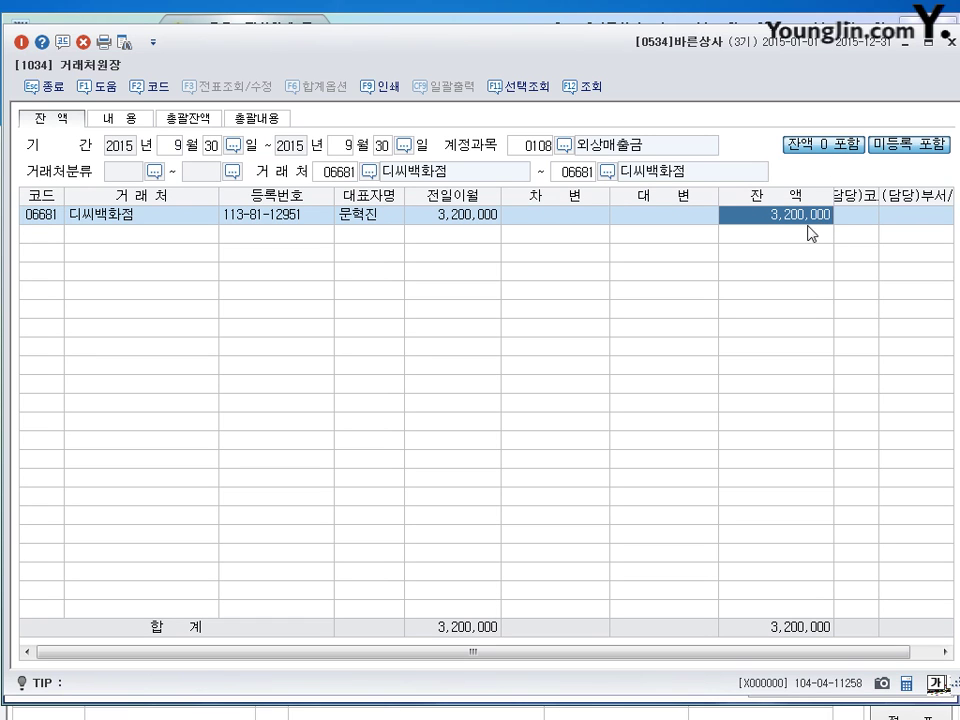
click(948, 42)
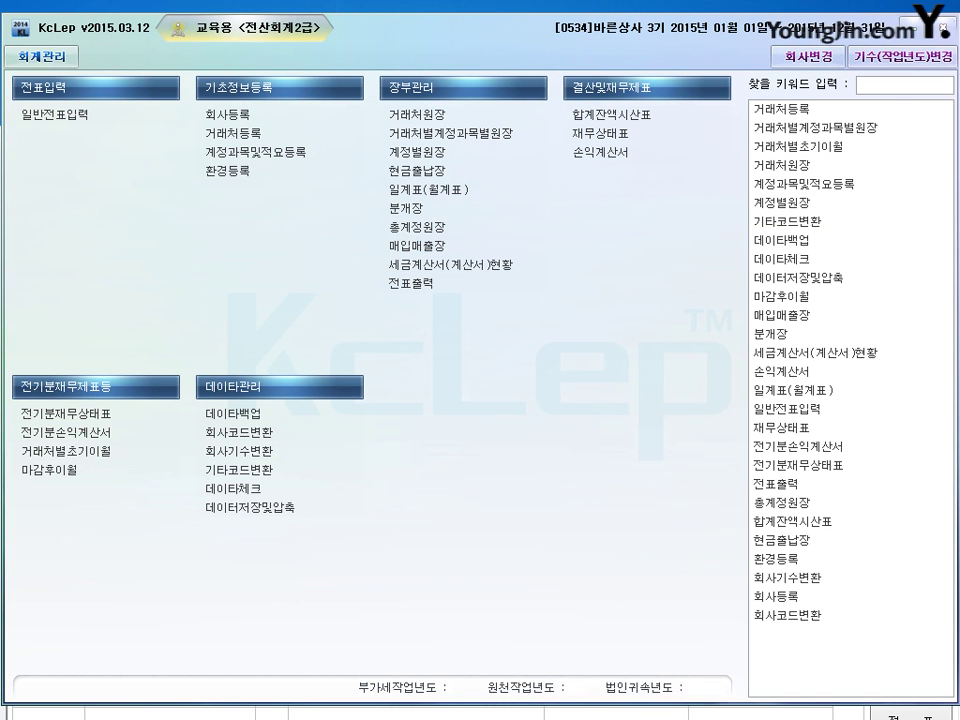
- Return to 일반전표입력 and add a debit of 3,200,000 to 0103 보통예금 in the October 10 voucher
click(55, 114)
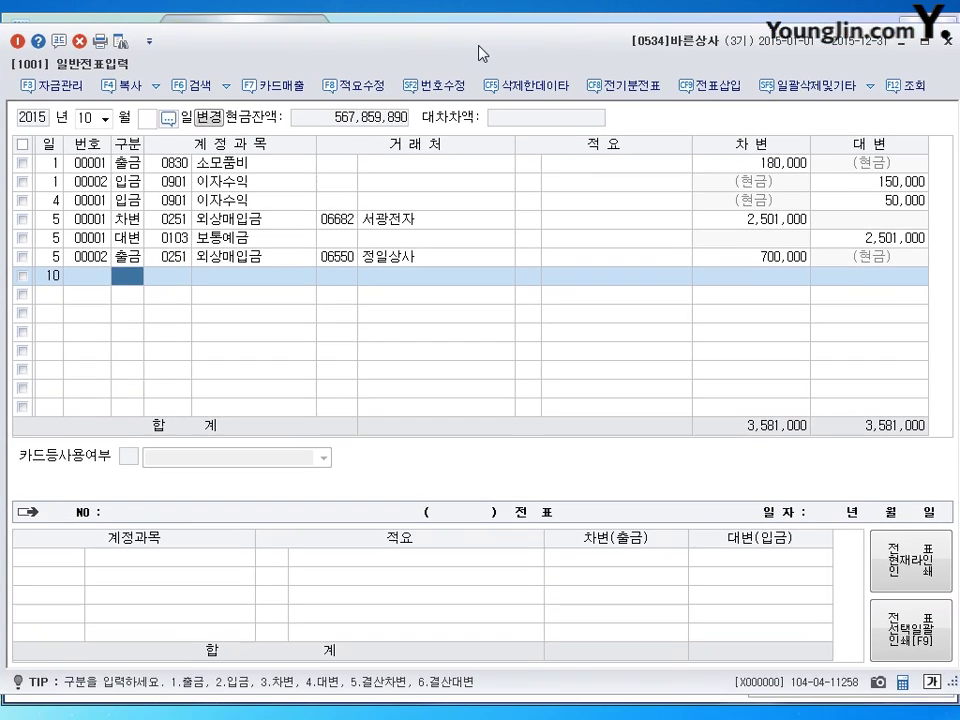
text(3)
key(Return)
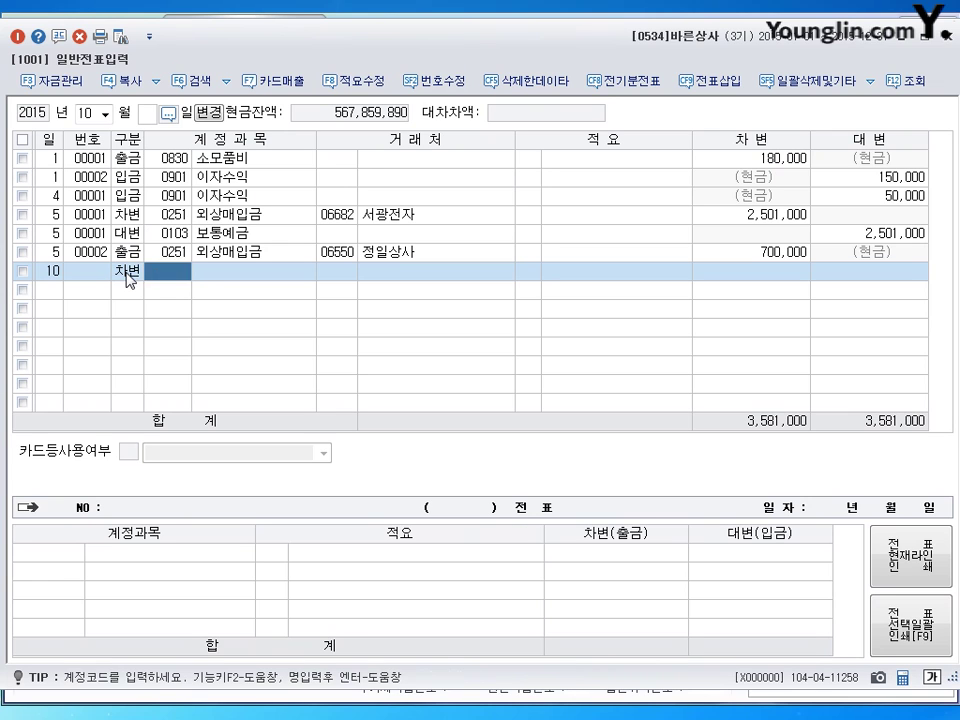
text(103)
key(Return)
key(Return)
key(Return)
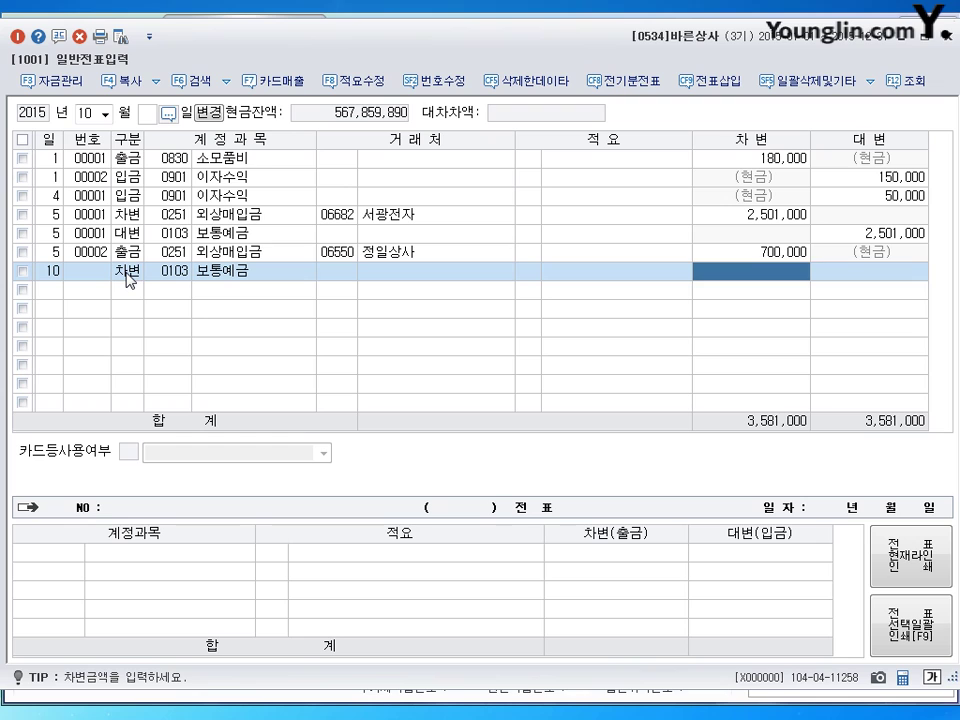
text(3200000)
key(Return)
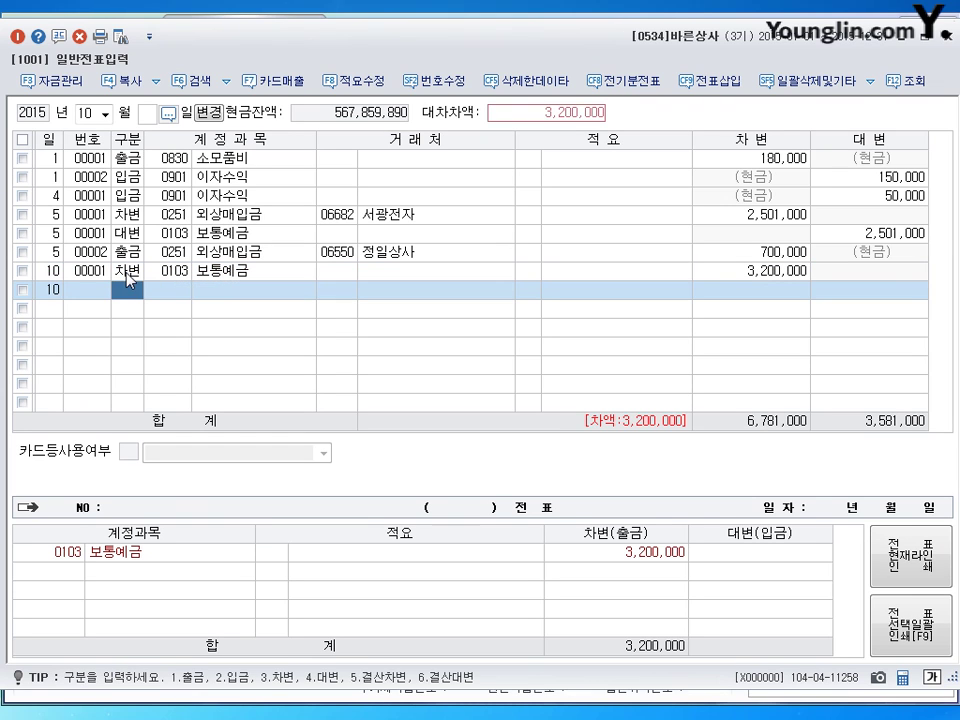
- Complete the October 10 voucher with a credit of 3,200,000 to 0108 외상매출금 for 디씨백화점
text(4)
key(Return)
text(108)
key(Return)
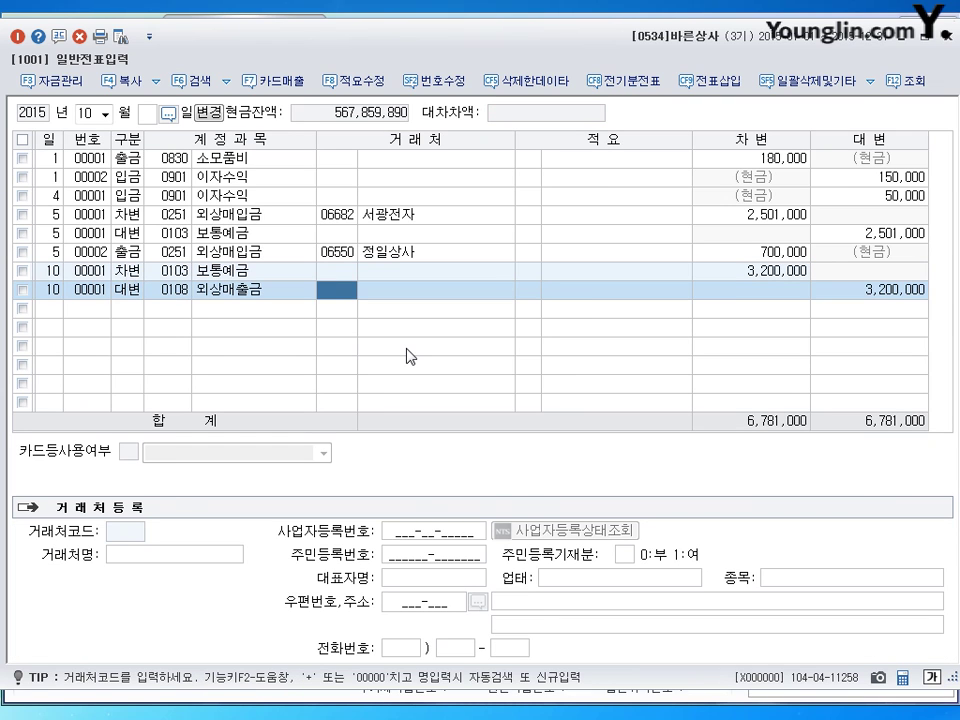
text(디씨)
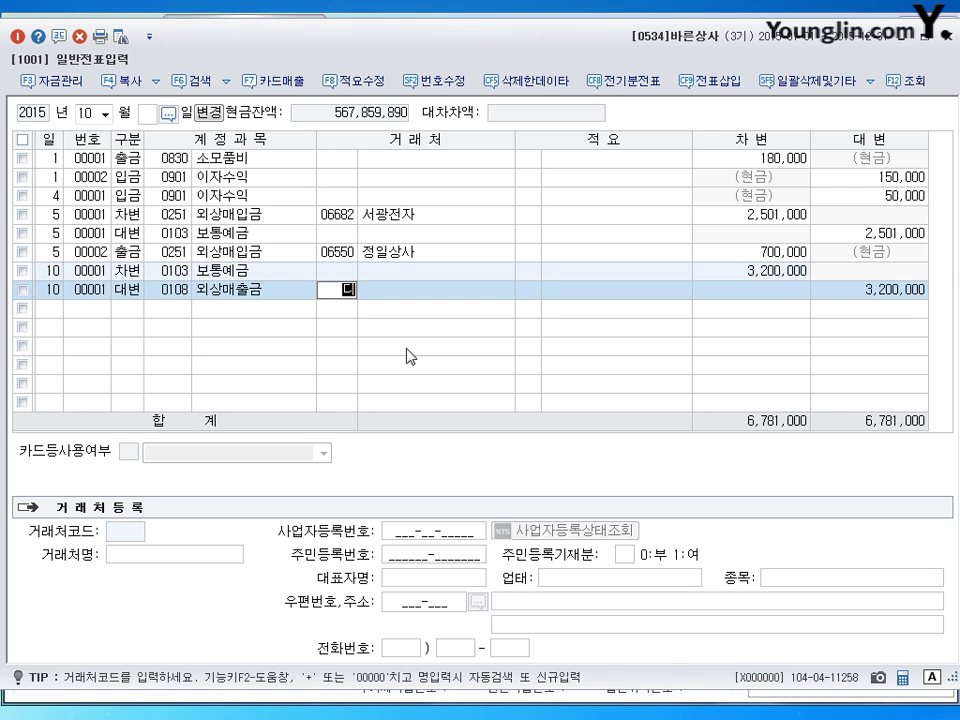
key(Return)
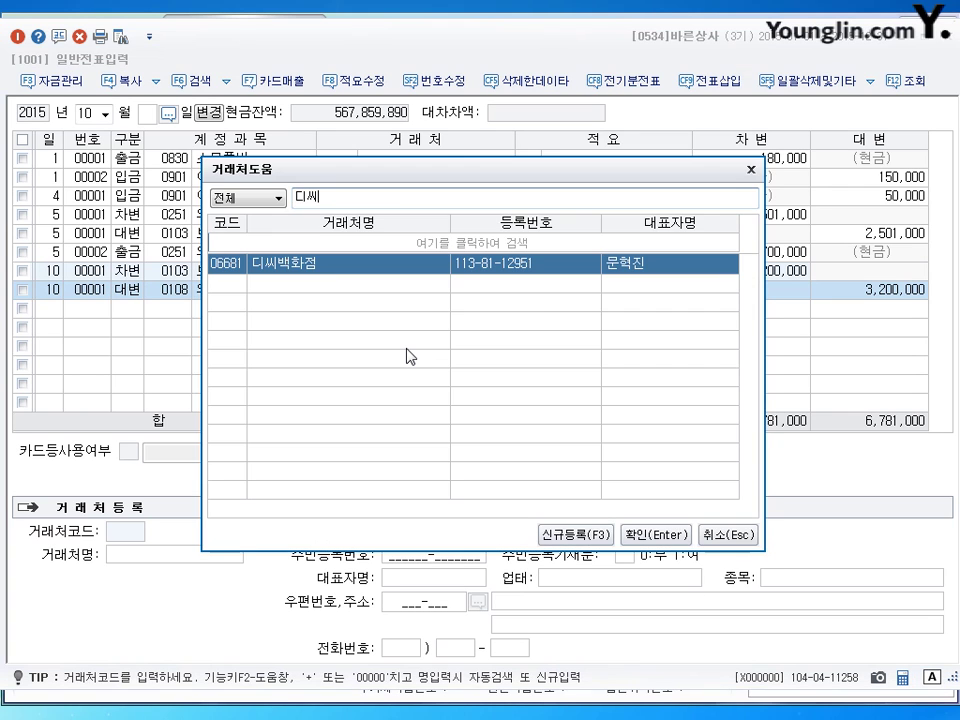
key(Return)
key(Return)
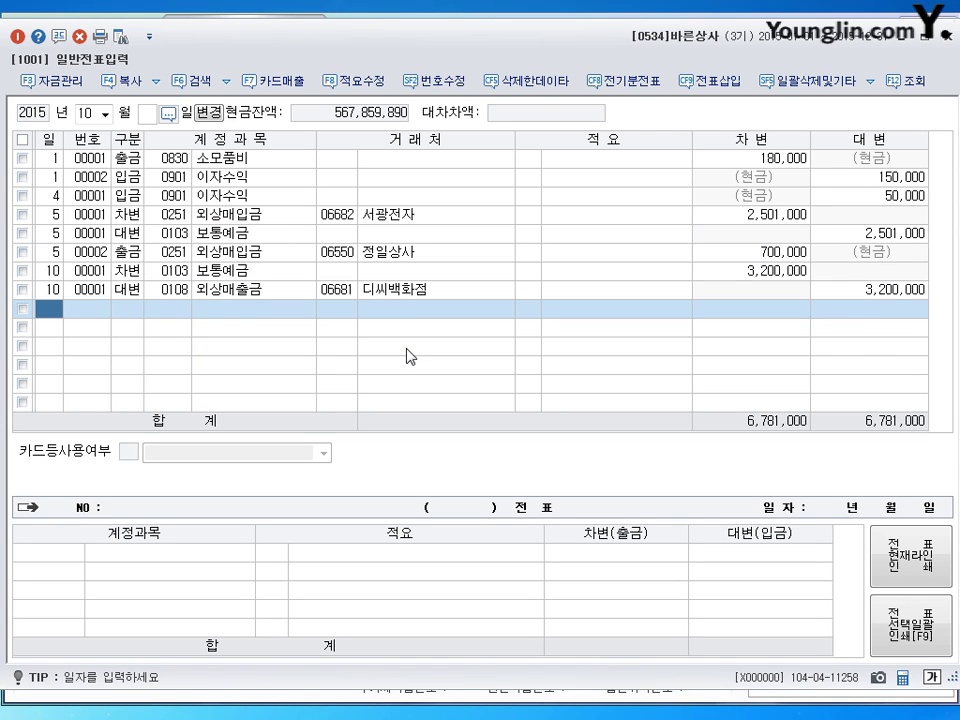
- Start a voucher dated October 13 and enter a debit of 5,050,000 to 0146 상품
text(13)
key(Return)
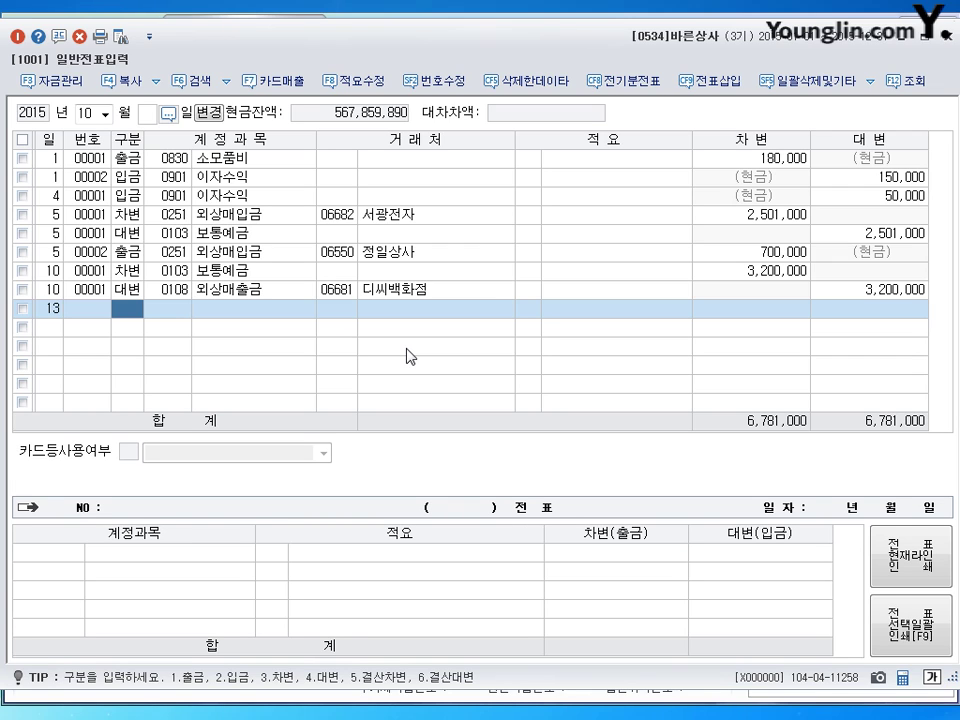
text(3)
key(Return)
text(146)
key(Return)
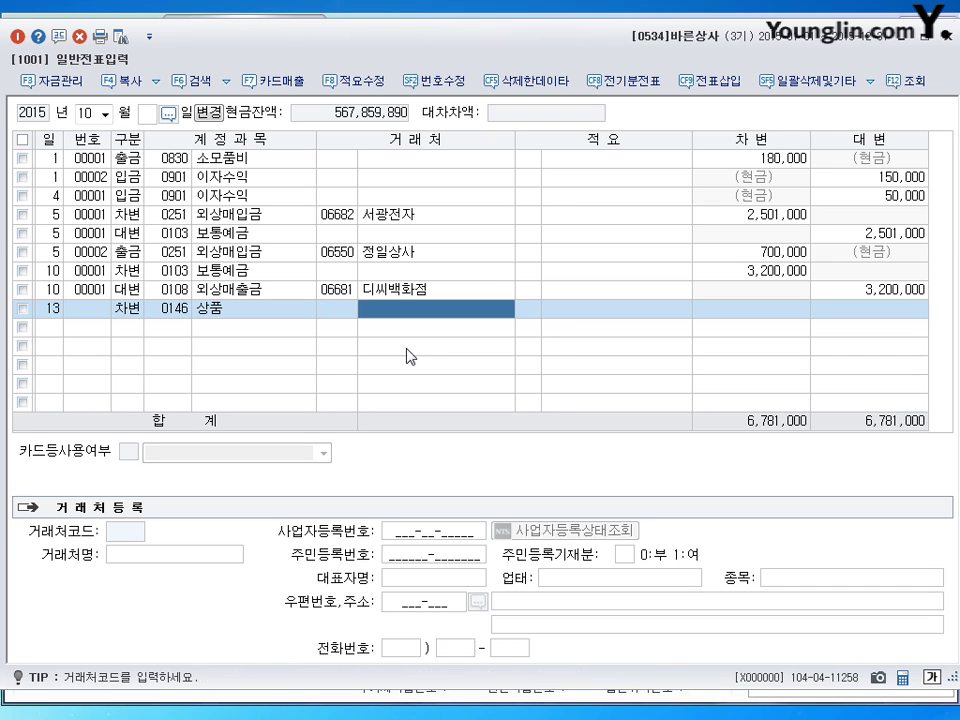
key(Return)
key(Return)
key(Return)
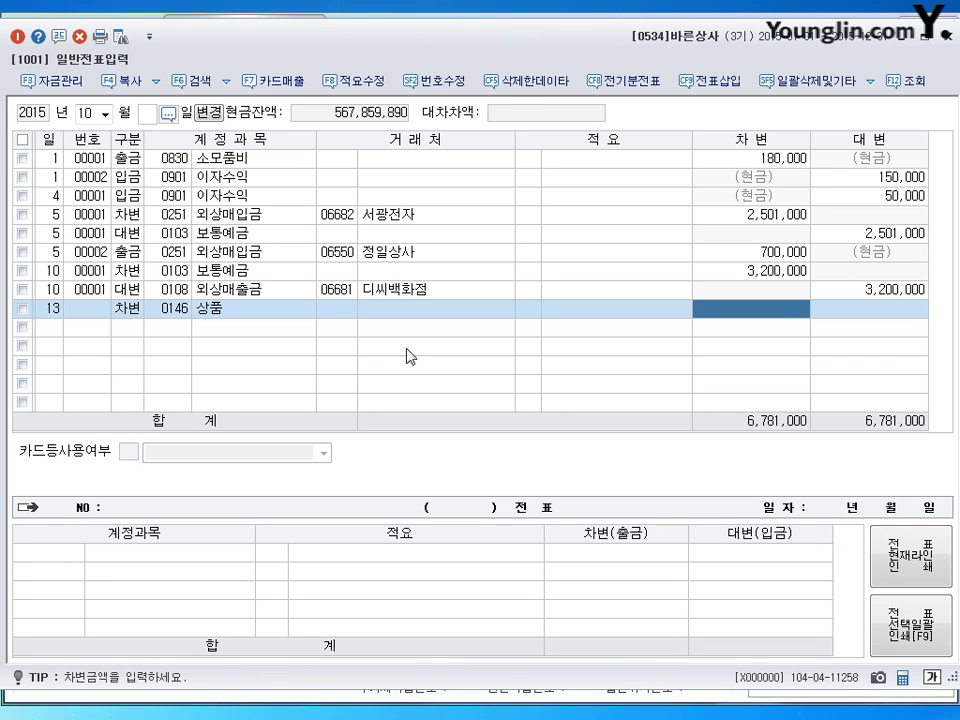
text(5050000)
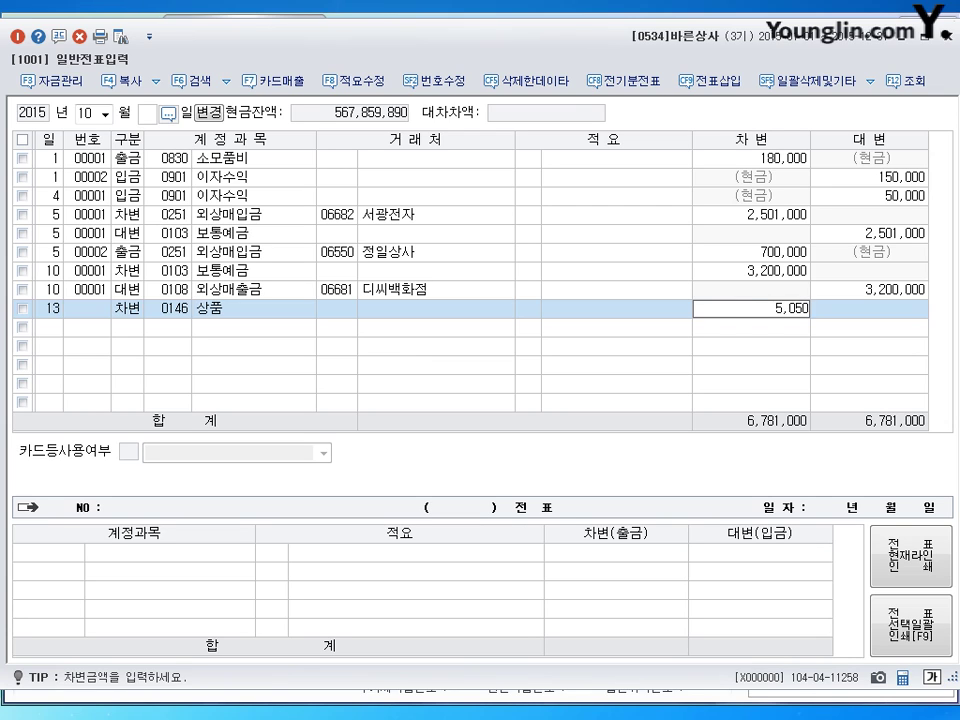
key(Return)
- Add a credit of 5,000,000 to 0251 외상매입금 for 정일상사 in the October 13 voucher
key(4)
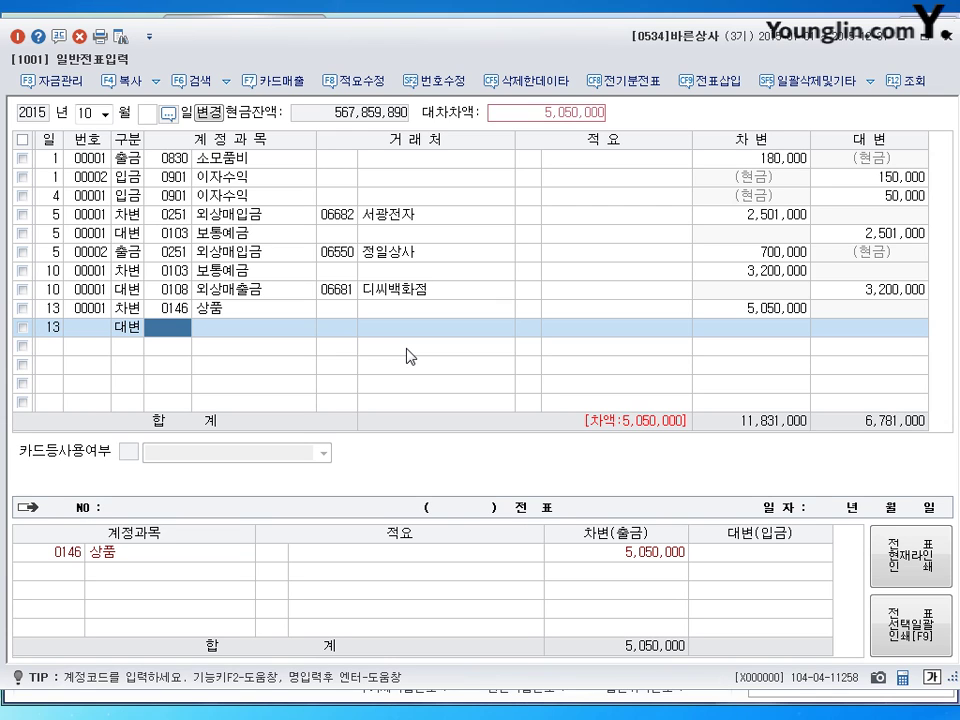
text(251)
key(Return)
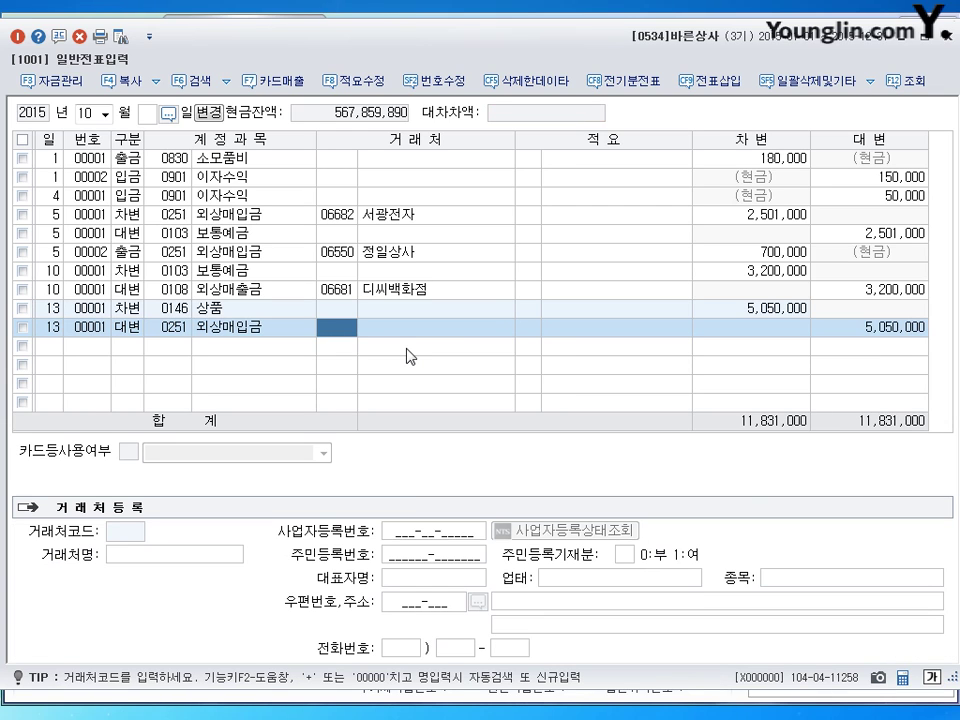
text(정이)
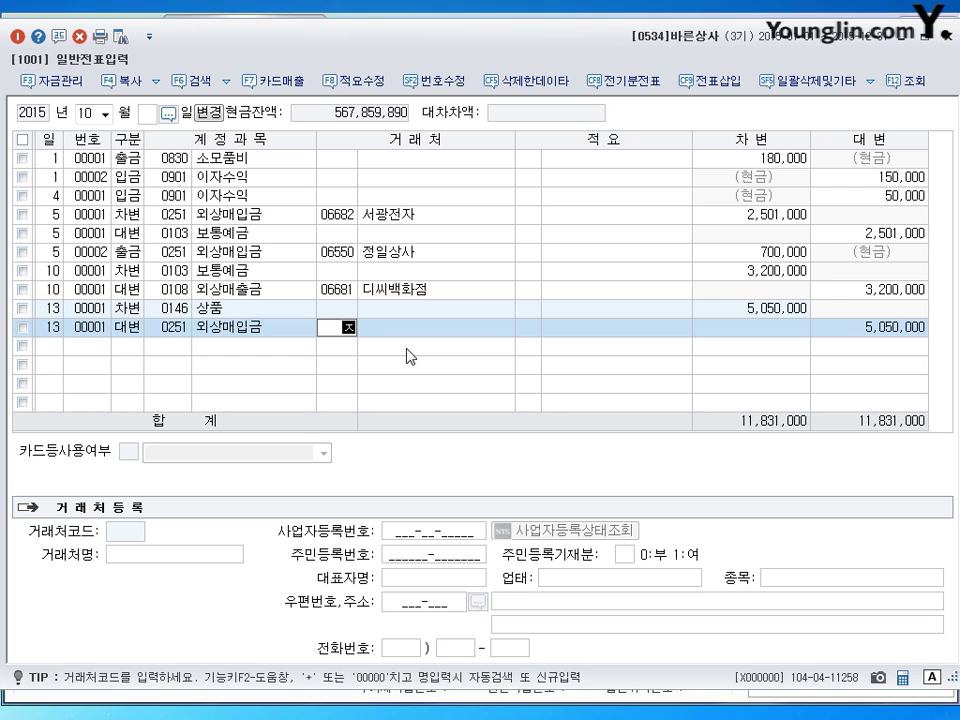
text(ㄹ)
key(Return)
key(Return)
key(Return)
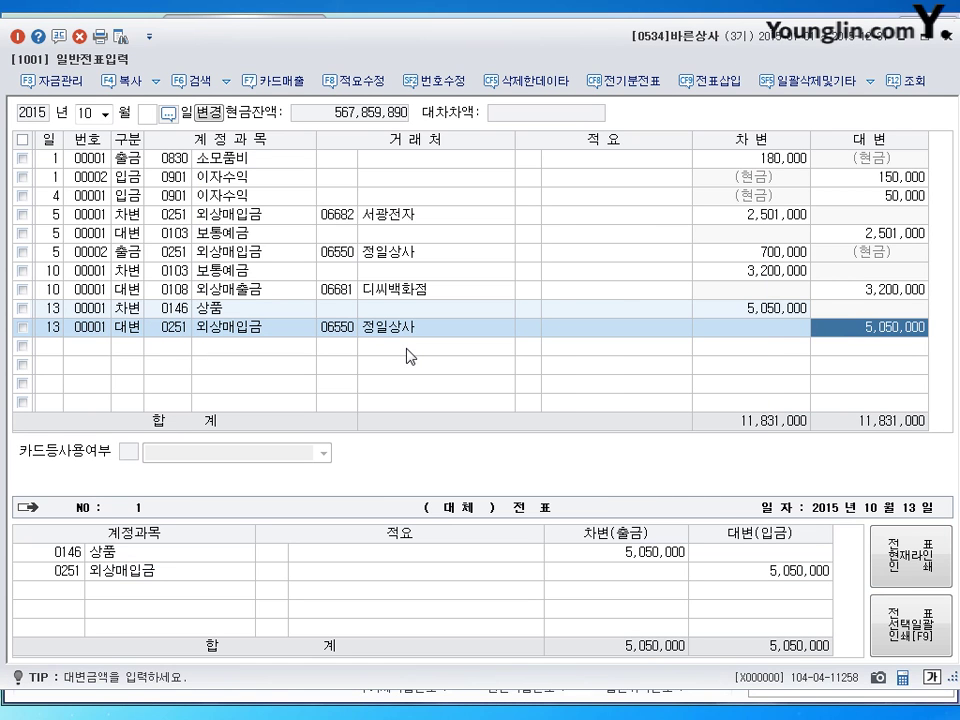
text(5000000)
key(Return)
- Complete the October 13 voucher with a credit of 50,000 to 0101 현금
text(4)
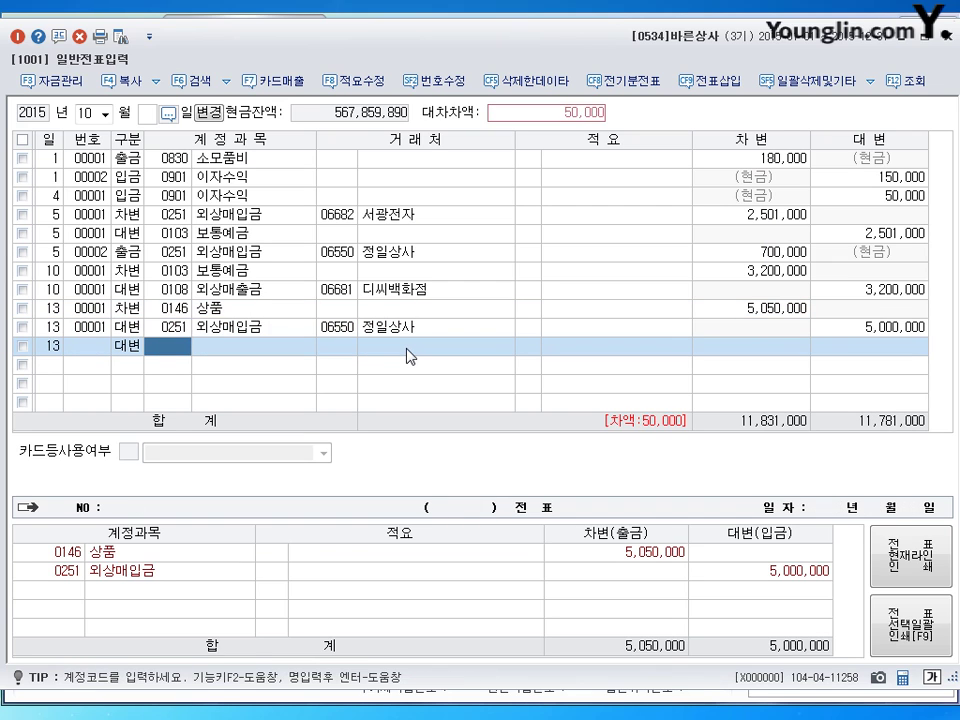
key(Return)
text(101)
key(Return)
key(Return)
key(Return)
key(Return)
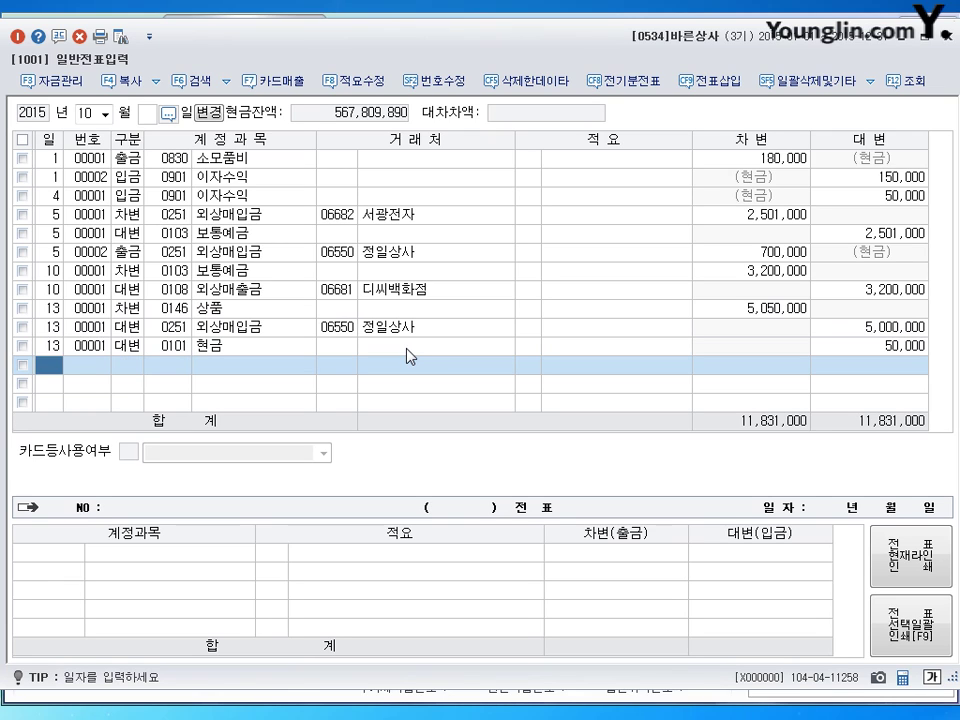
- Enter a 출금 voucher dated October 22 for 150,000 to 0822 차량유지비
text(22)
key(Return)
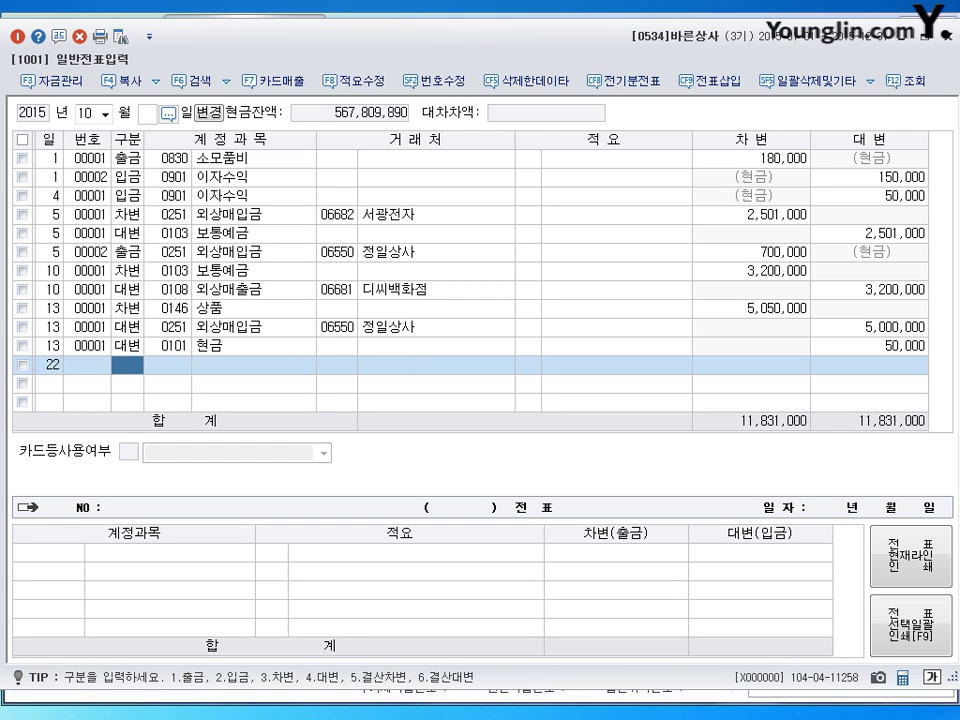
text(1)
text(0822)
key(Return)
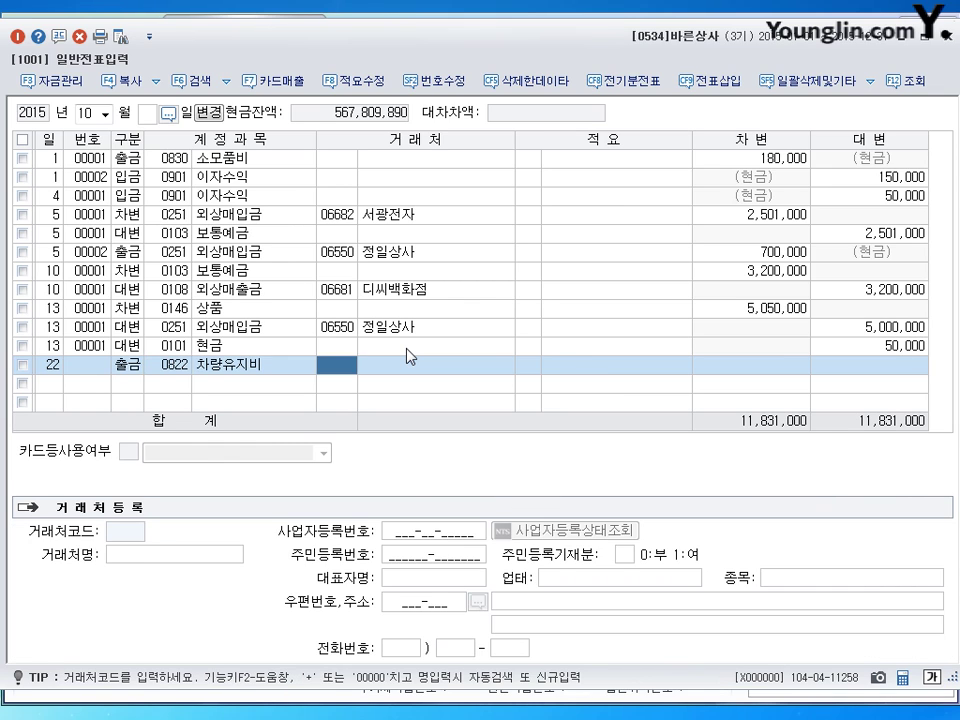
key(Return)
key(Return)
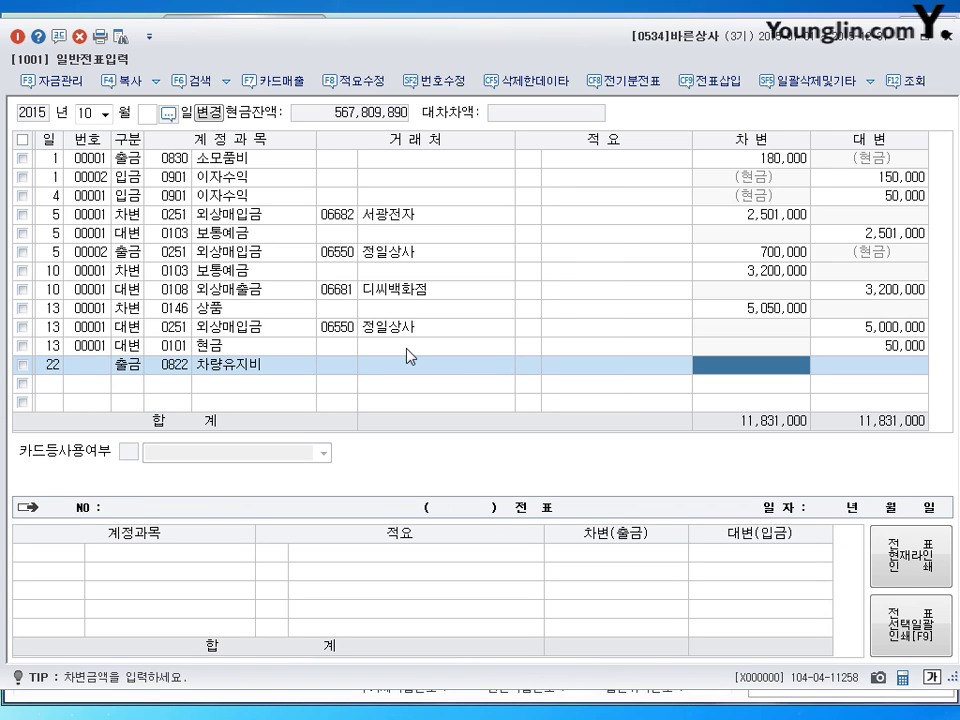
text(1500000)
key(Return)
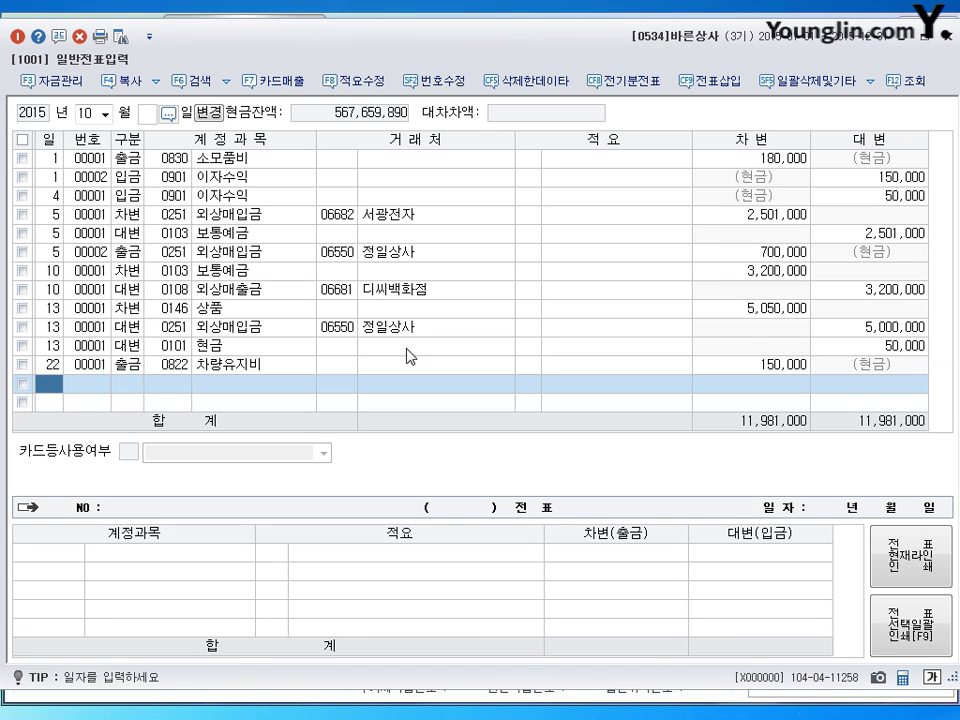
- Change the account of the August 6 출금 voucher for 취득세 to 0208 차량운반구
click(84, 112)
text(08)
key(Return)
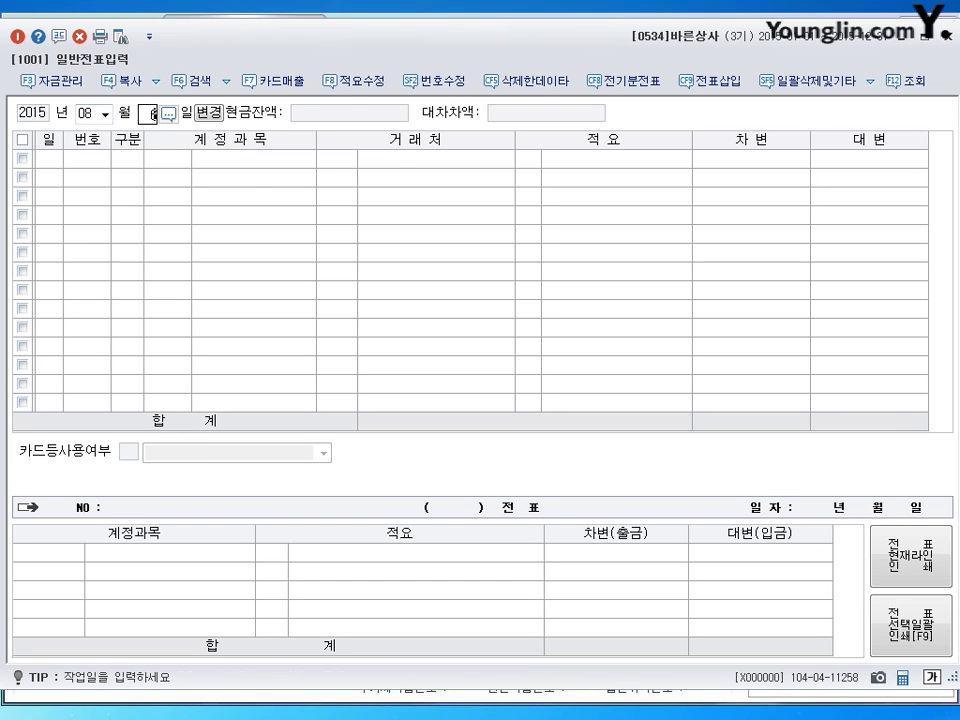
text(6)
key(Return)
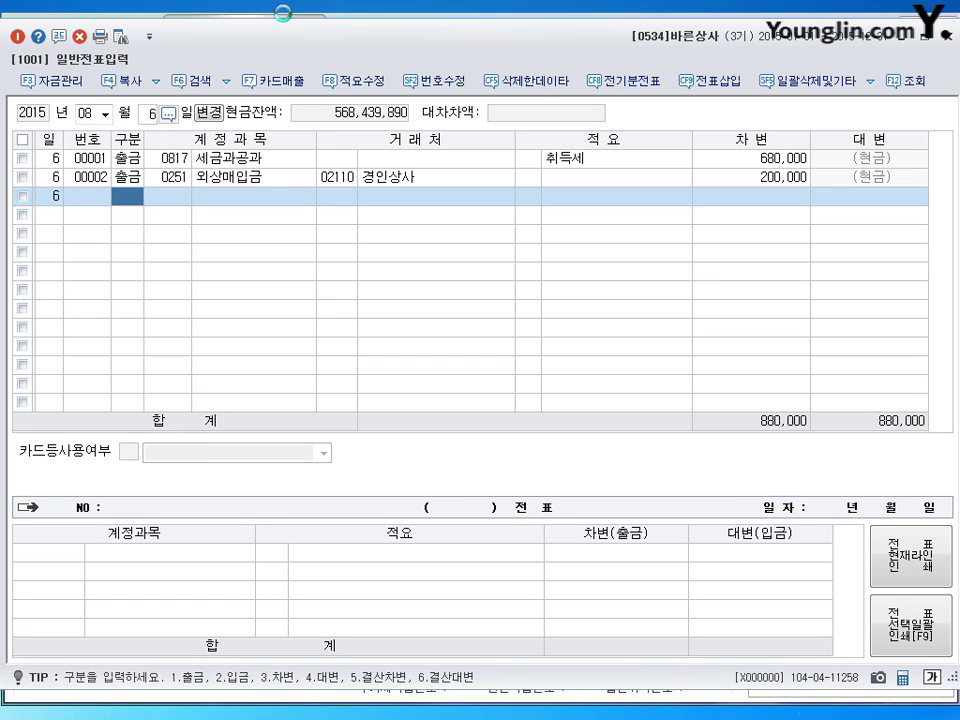
click(212, 158)
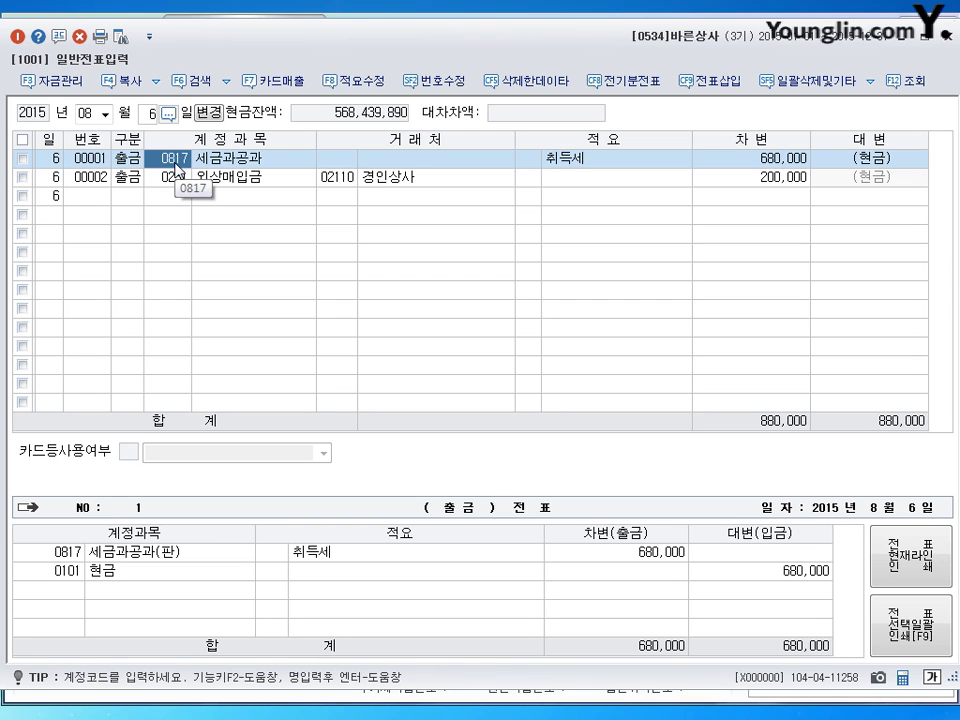
text(0208)
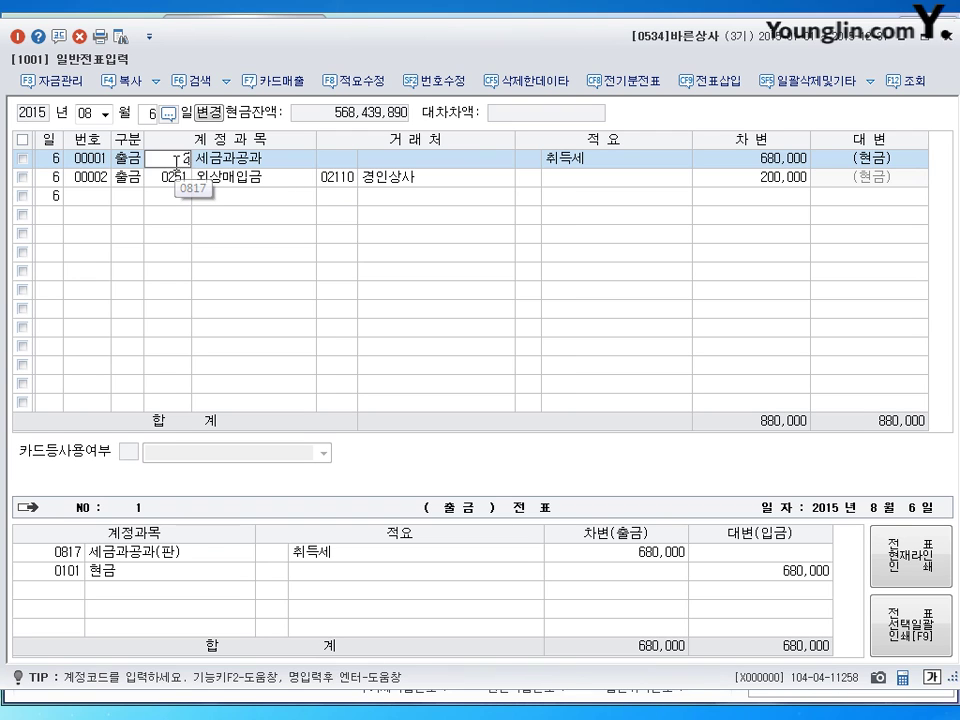
key(Return)
key(Return)
key(Return)
key(Return)
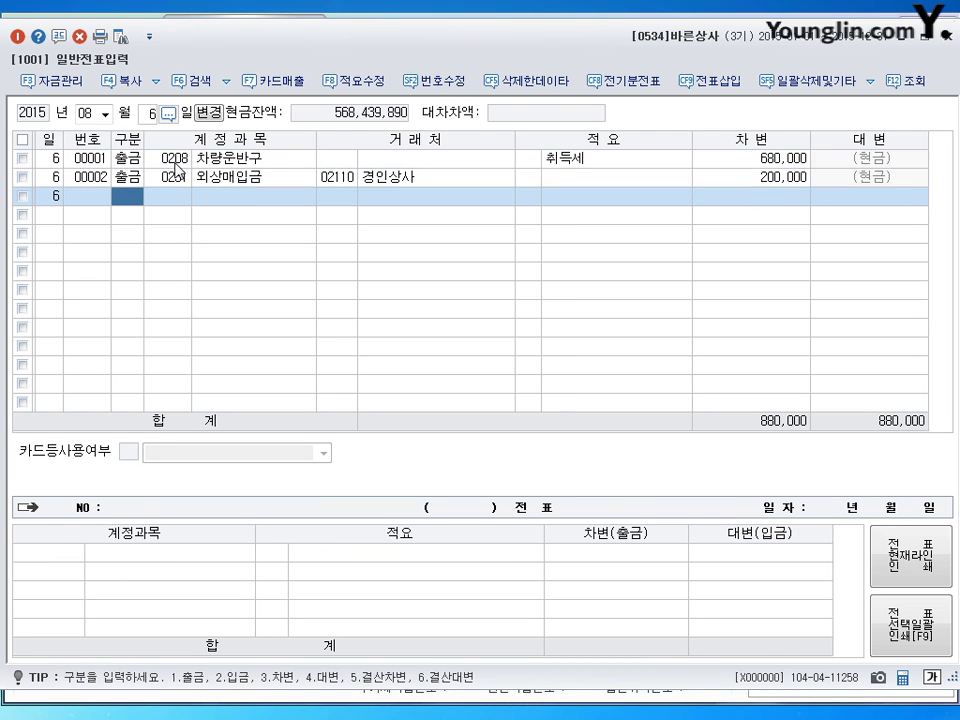
click(177, 163)
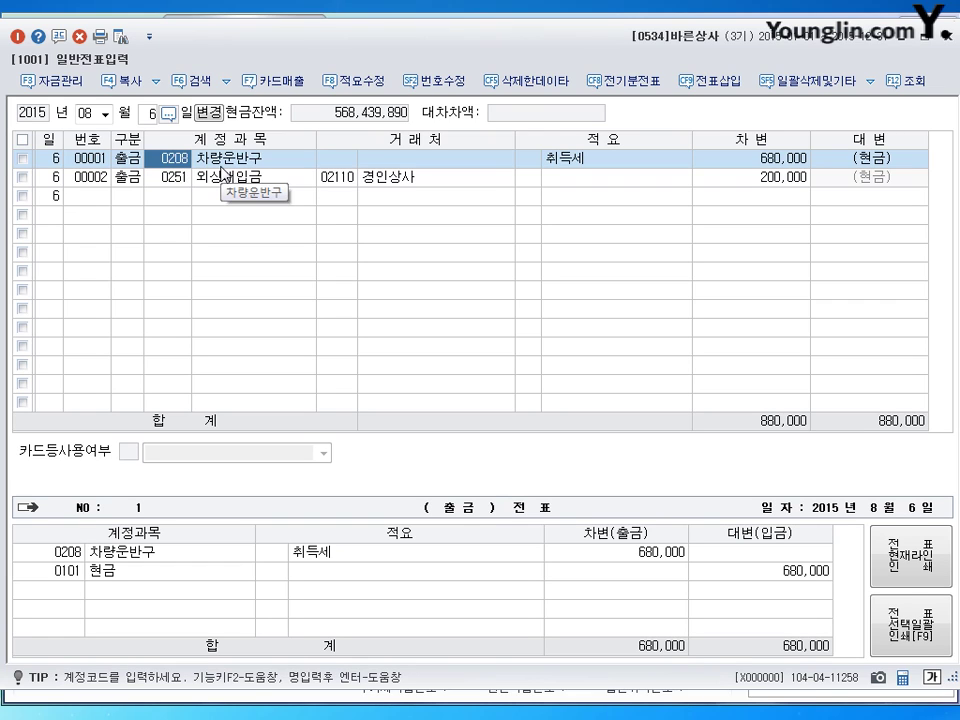
- In the October 5 voucher, set the 외상매입금 debit for 서광전자 to 2,500,000
click(88, 113)
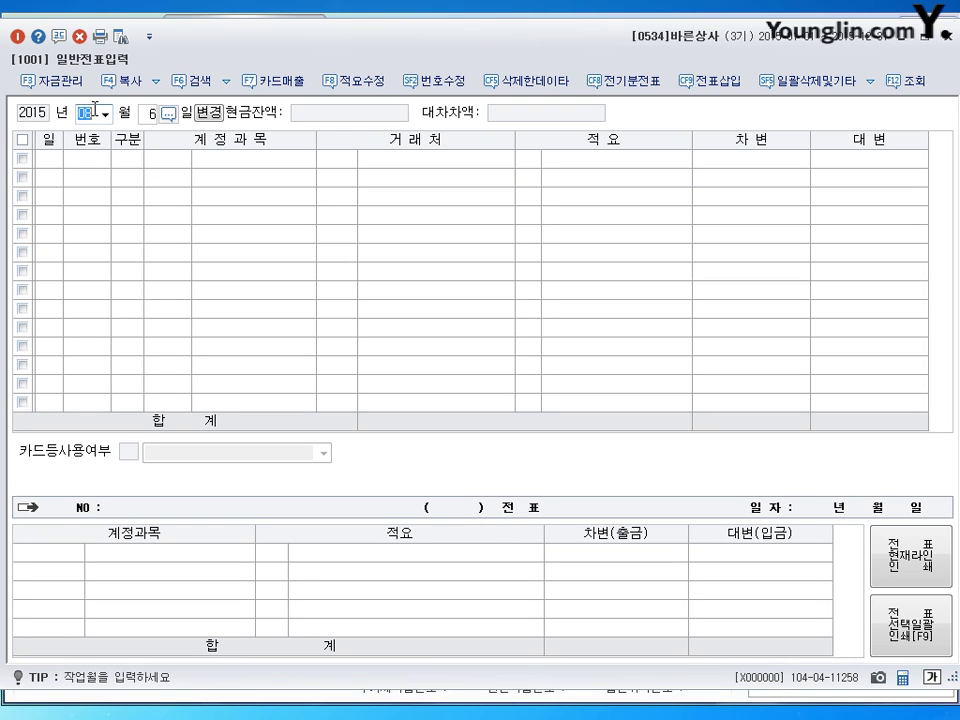
text(10)
key(Return)
text(5)
key(Return)
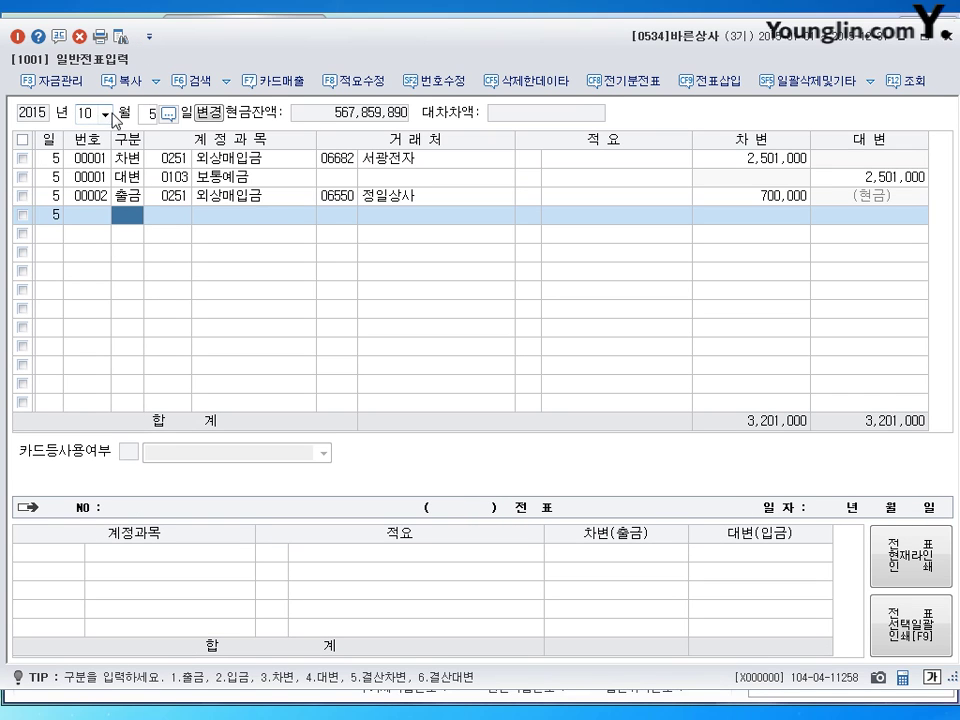
click(240, 161)
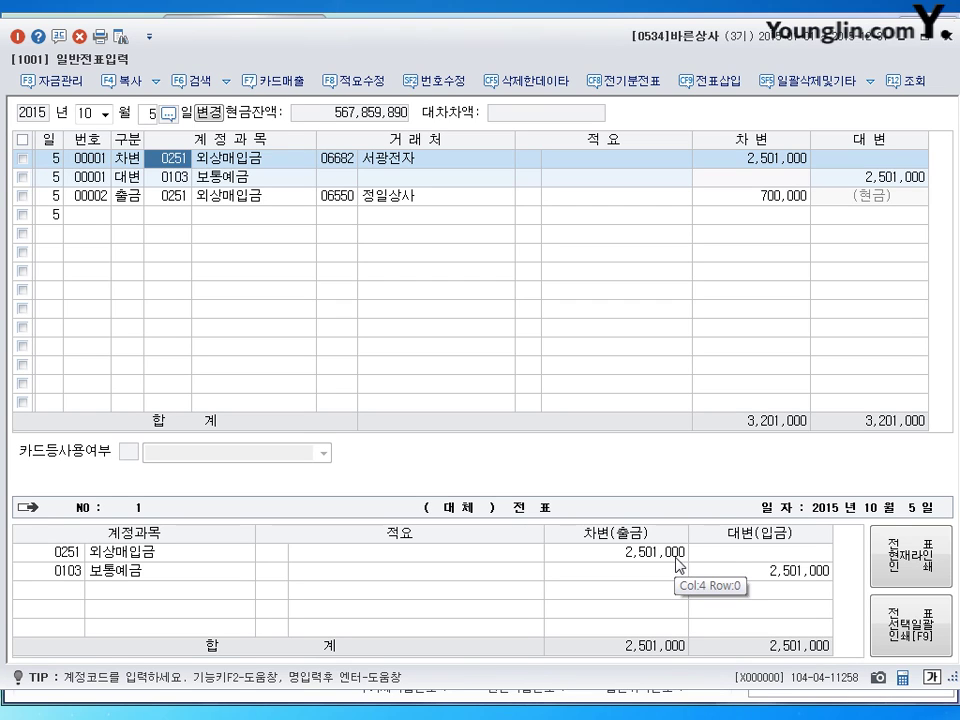
click(760, 158)
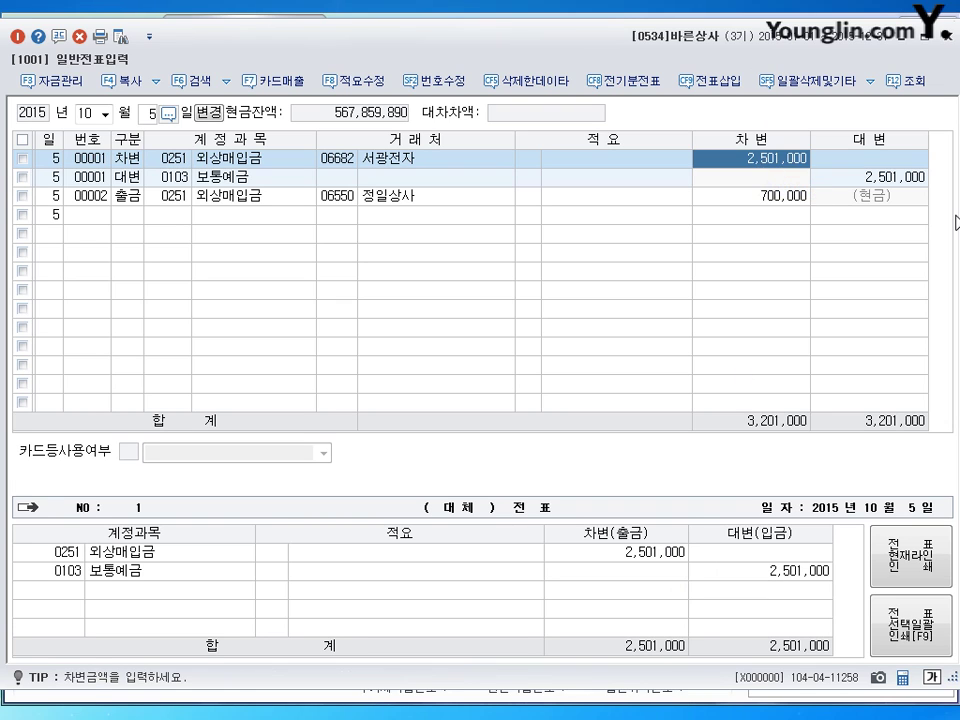
text(2,500,000)
key(Return)
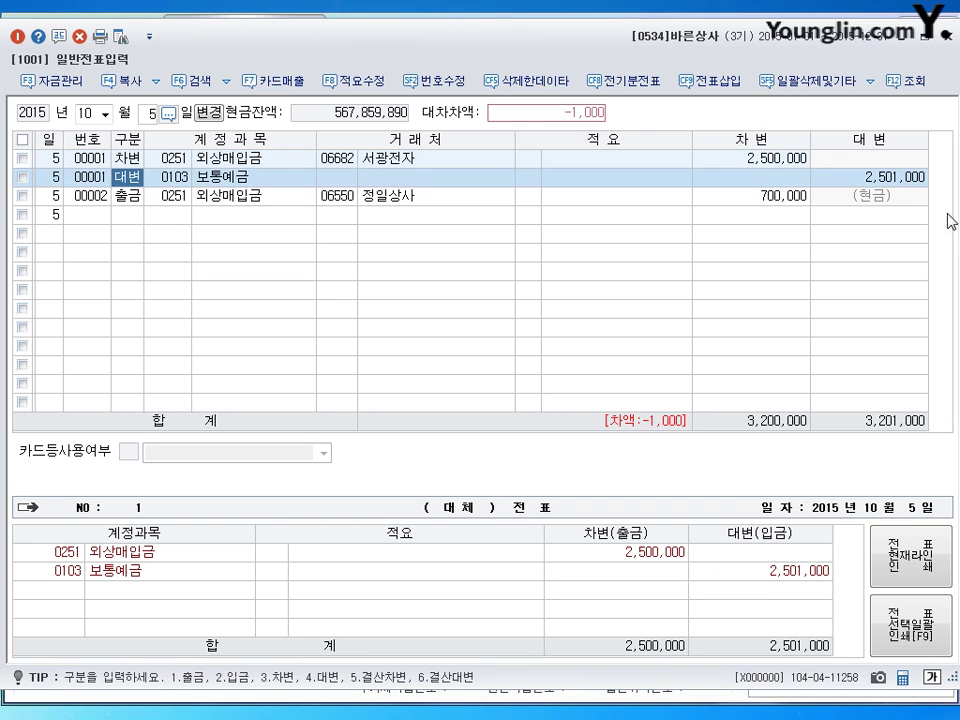
- Insert a debit line of 1,000 to 0831 수수료비용 before the 보통예금 credit in the October 5 voucher
click(712, 80)
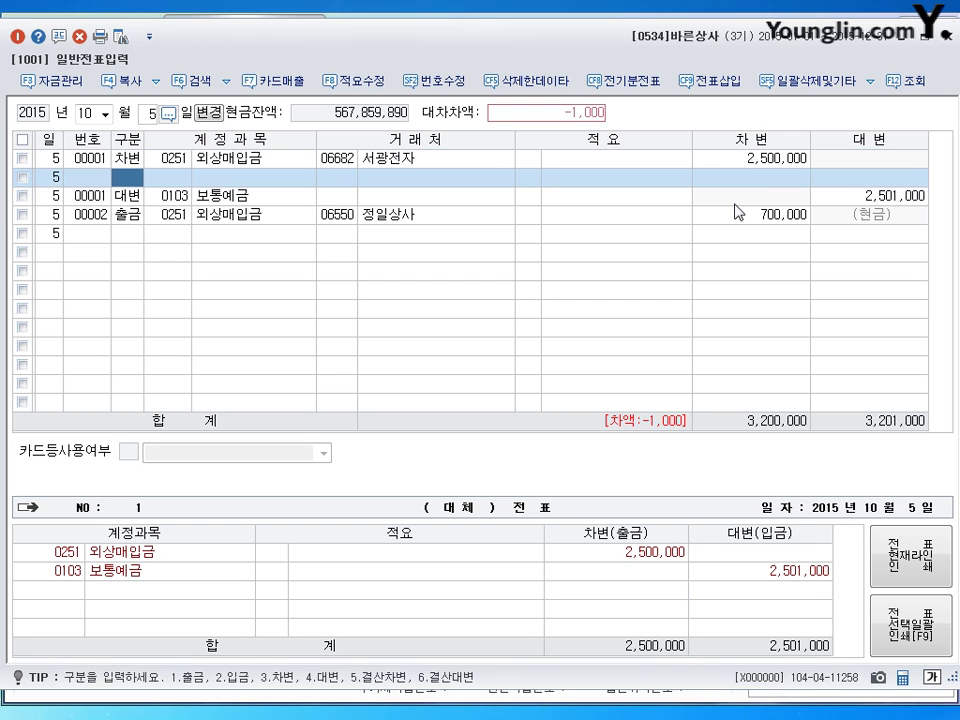
text(3831)
key(Return)
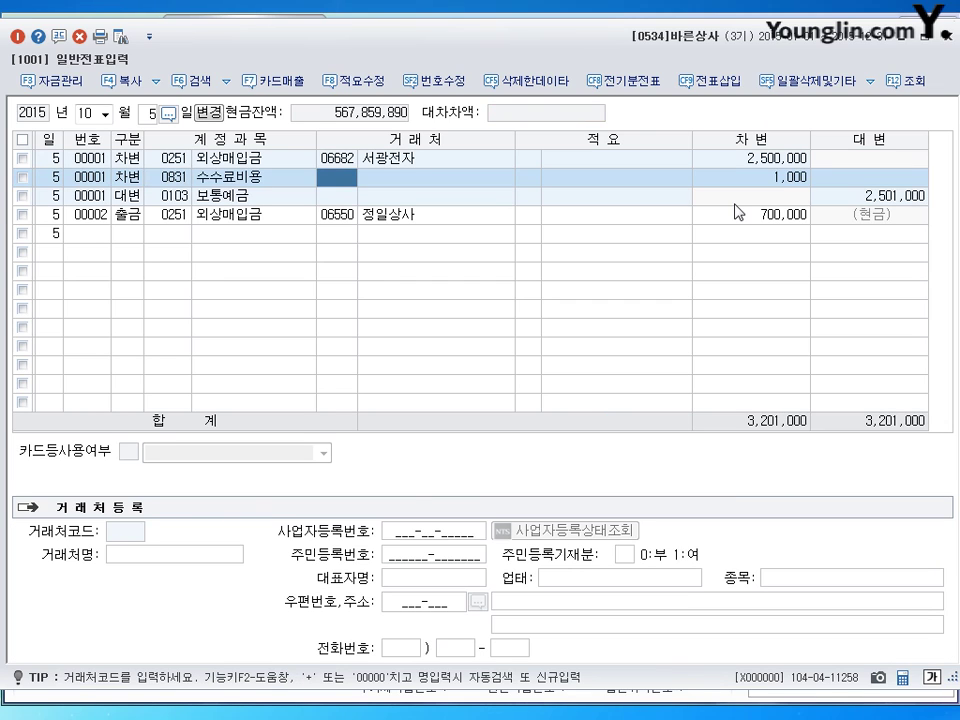
key(Return)
key(Return)
key(Return)
key(Return)
key(Return)
key(Return)
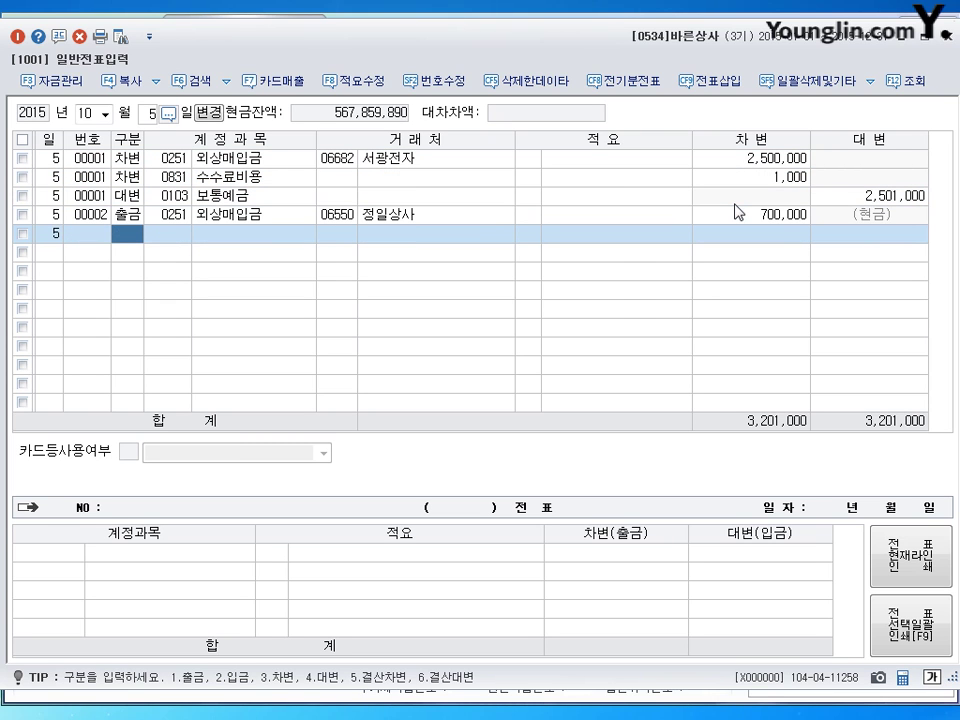
- Start a voucher dated December 31 with a debit of 130,000 to 0122 소모품
click(90, 112)
text(1)
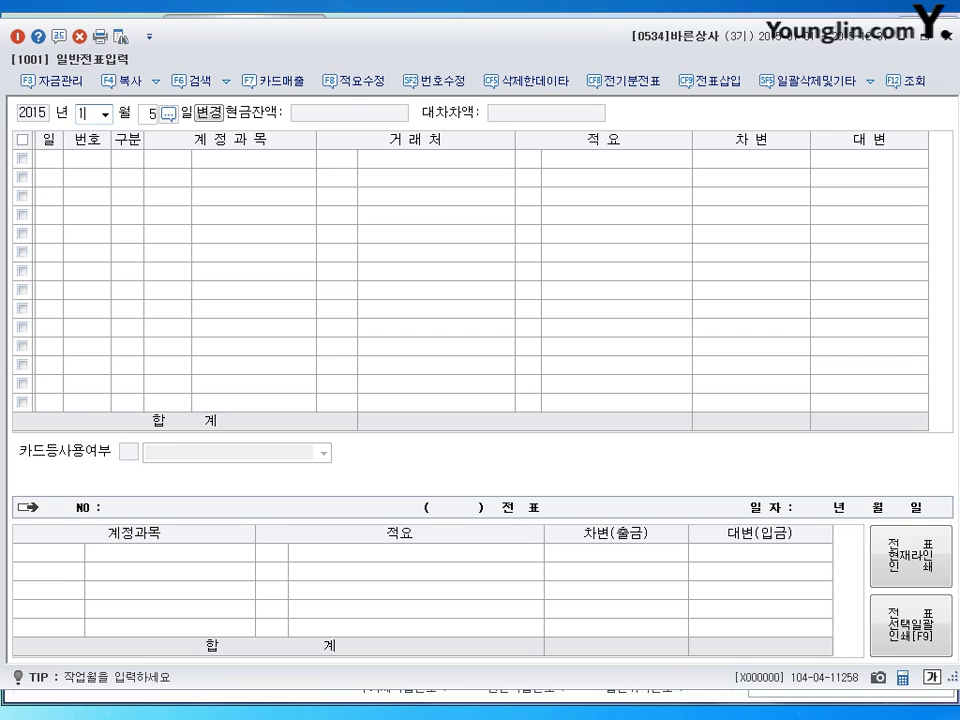
text(2)
key(Return)
text(31)
key(Return)
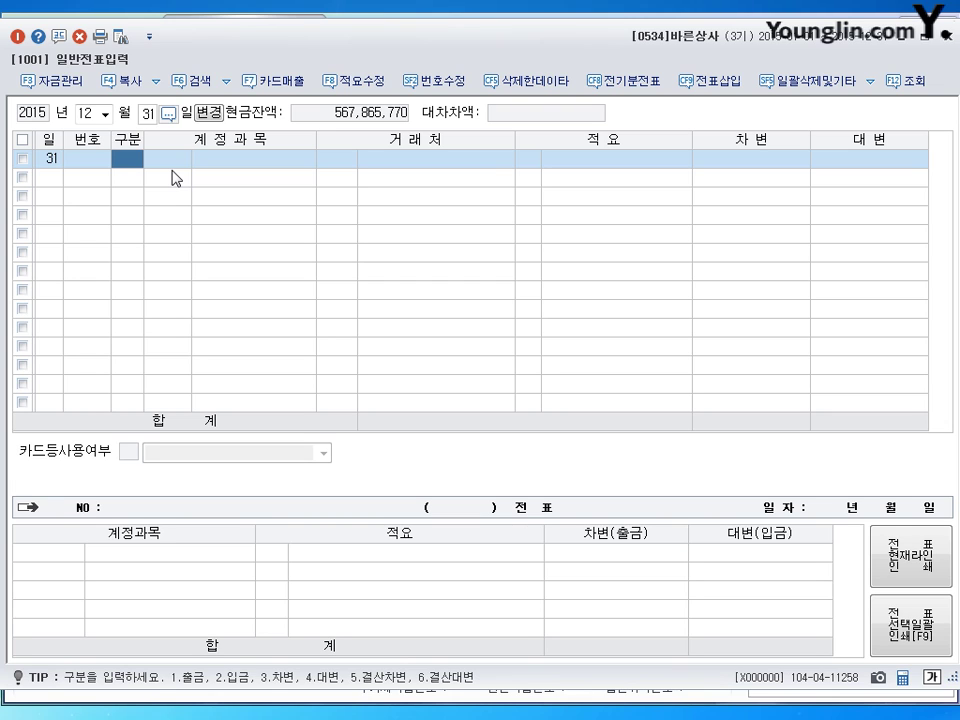
text(3)
key(Return)
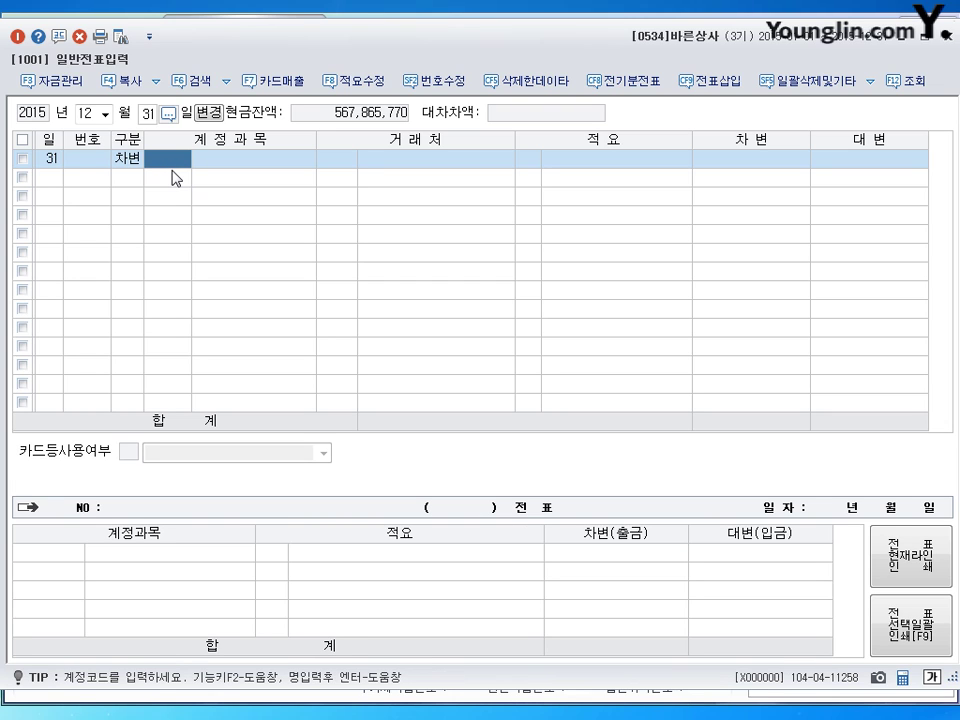
text(122)
key(Return)
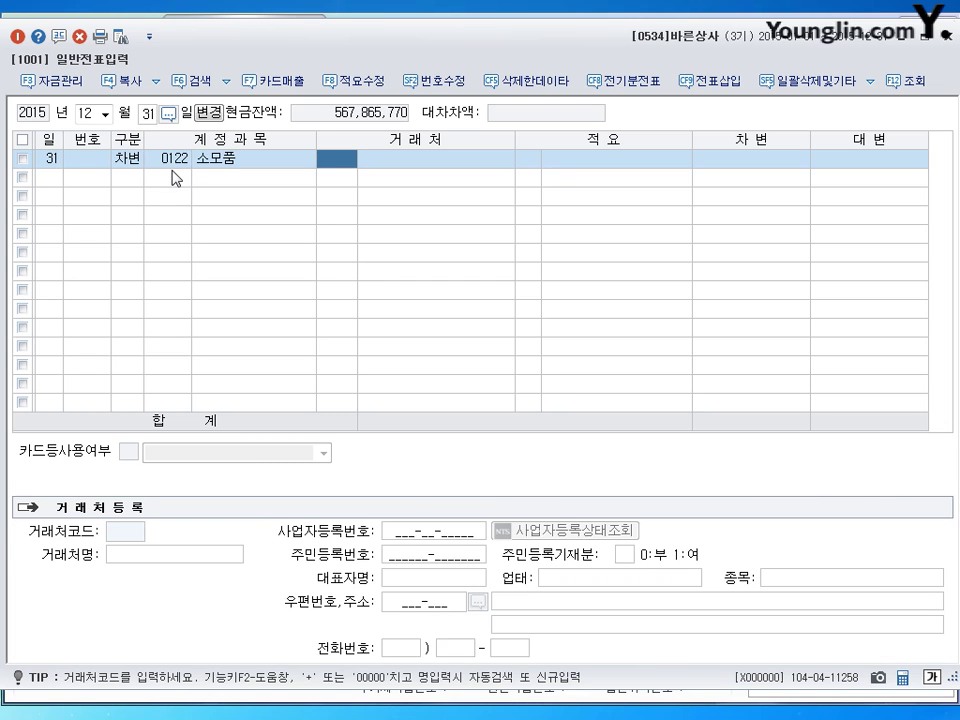
key(Return)
key(Return)
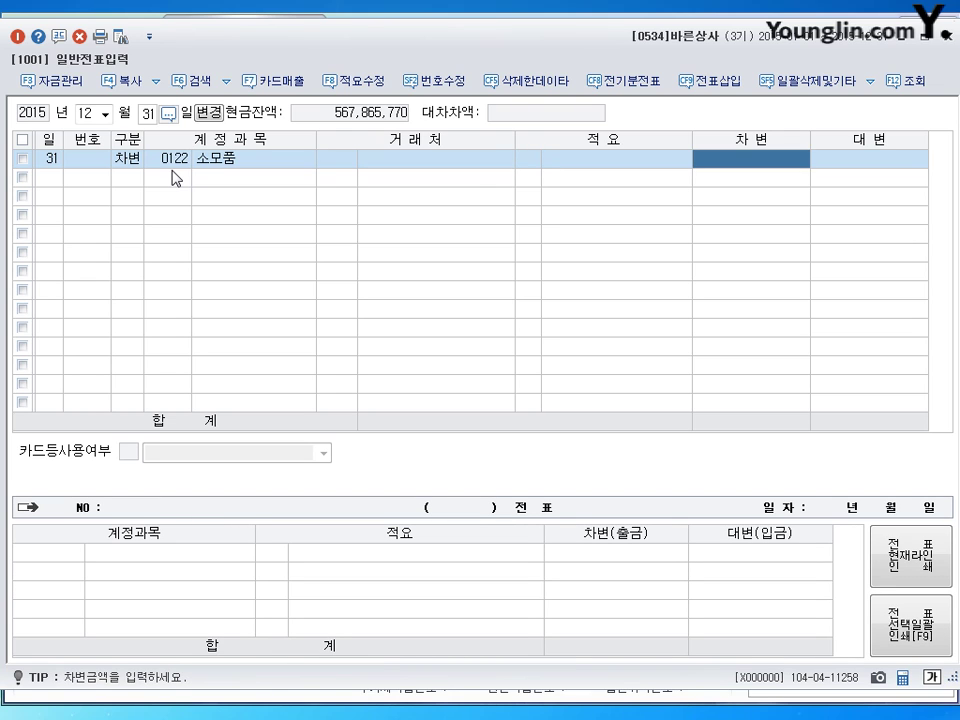
text(1300000)
key(Return)
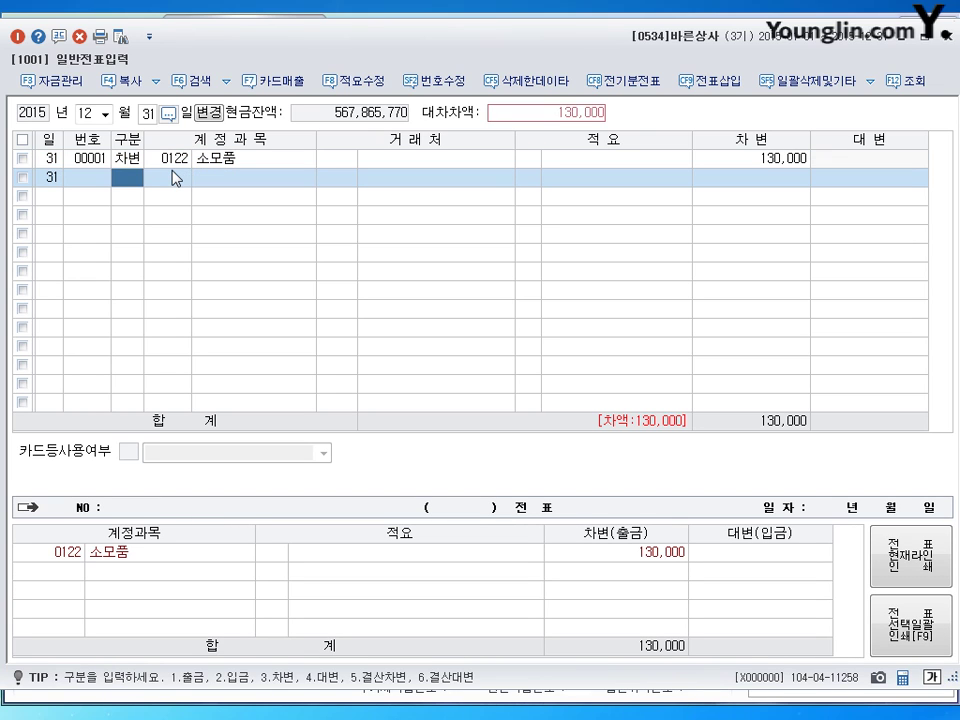
- Complete the December 31 소모품 voucher with a credit of 130,000 to 0830 소모품비
text(4)
key(Return)
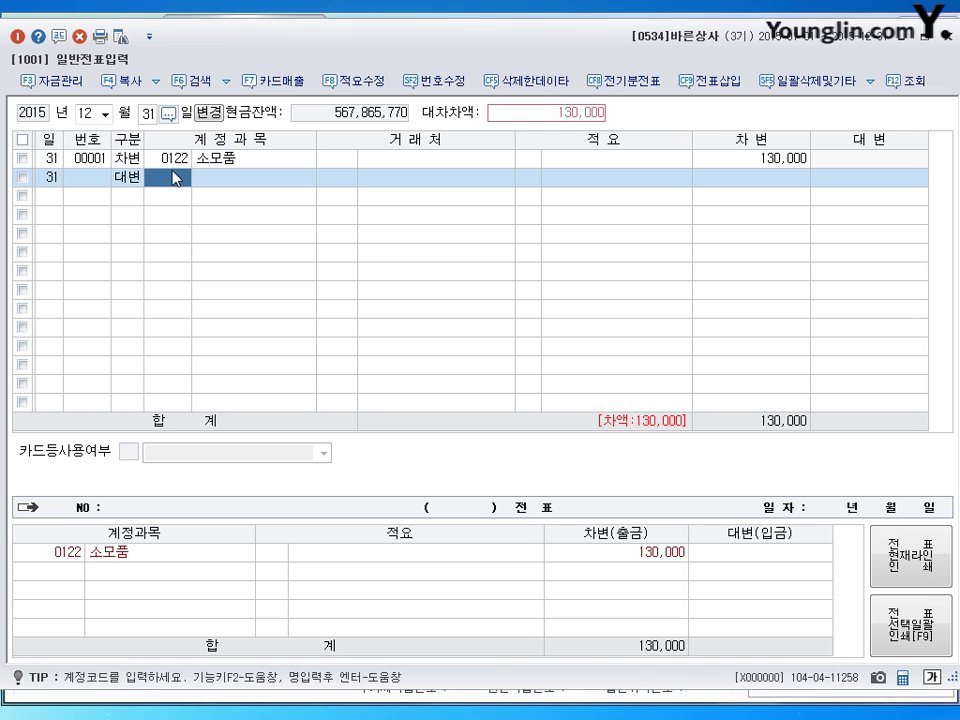
text(0130)
key(Return)
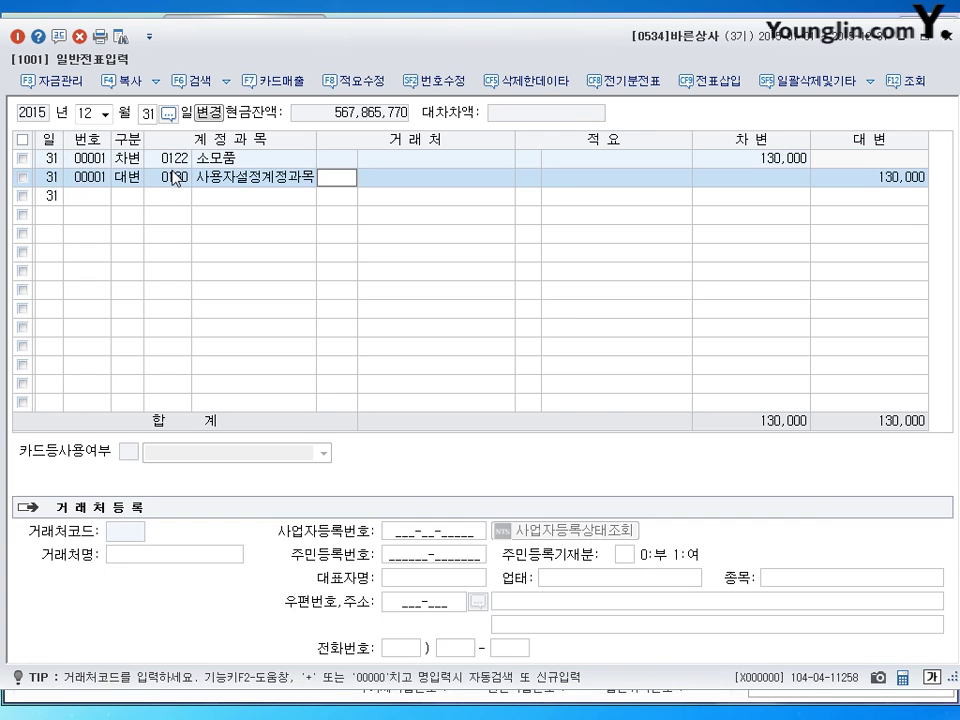
key(Return)
click(175, 177)
key(Left)
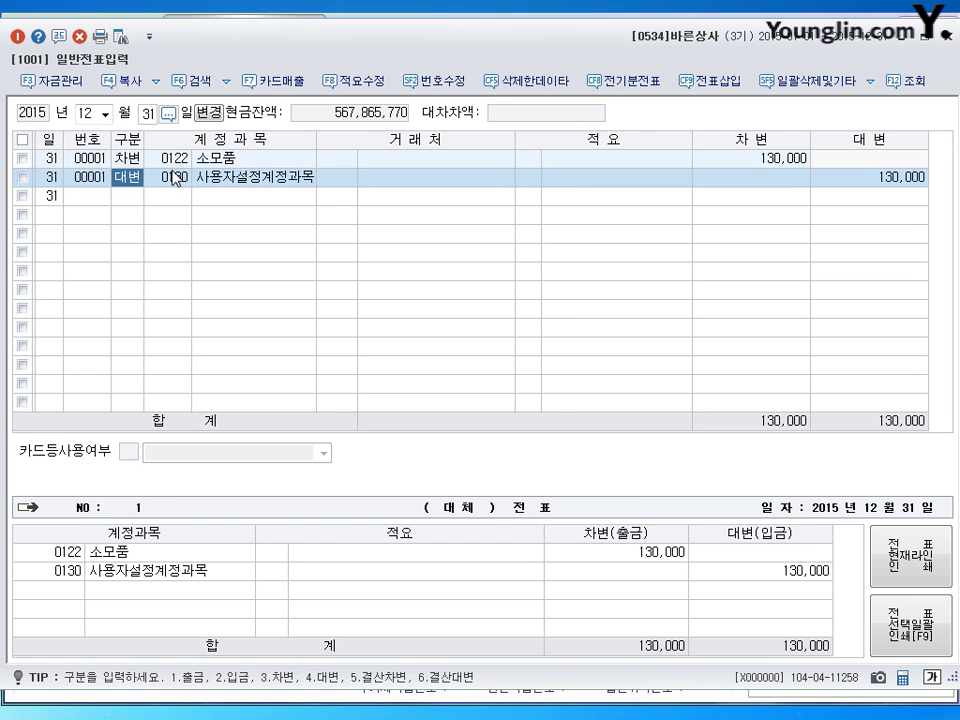
key(Right)
text(83)
key(Return)
key(Return)
key(Return)
key(Return)
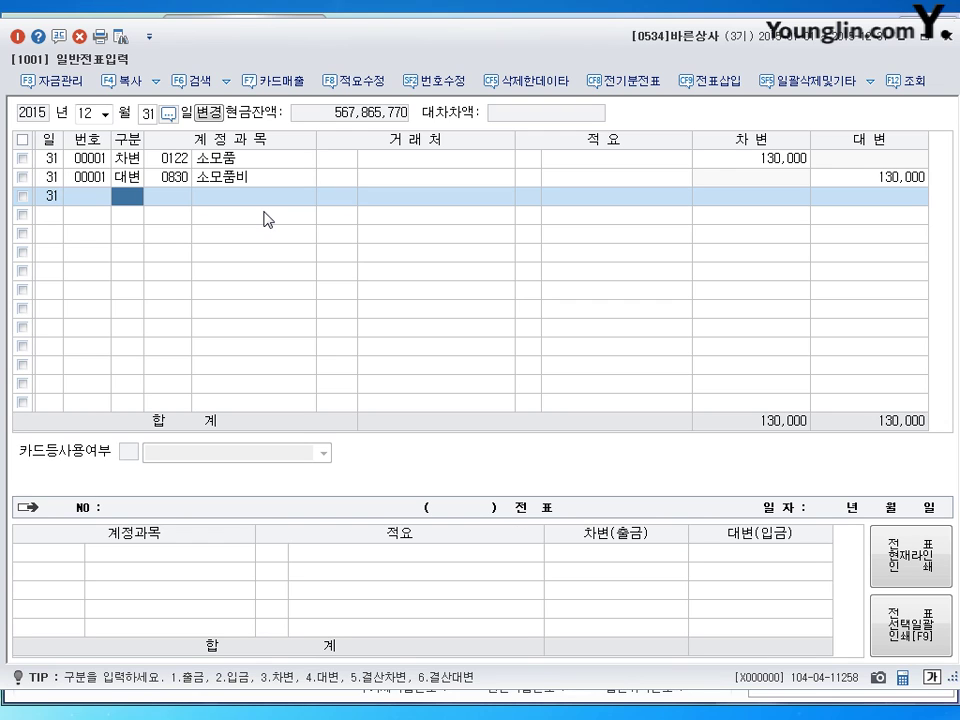
- Start a second December 31 voucher with a debit of 300,000 to 0901 이자수익
text(3)
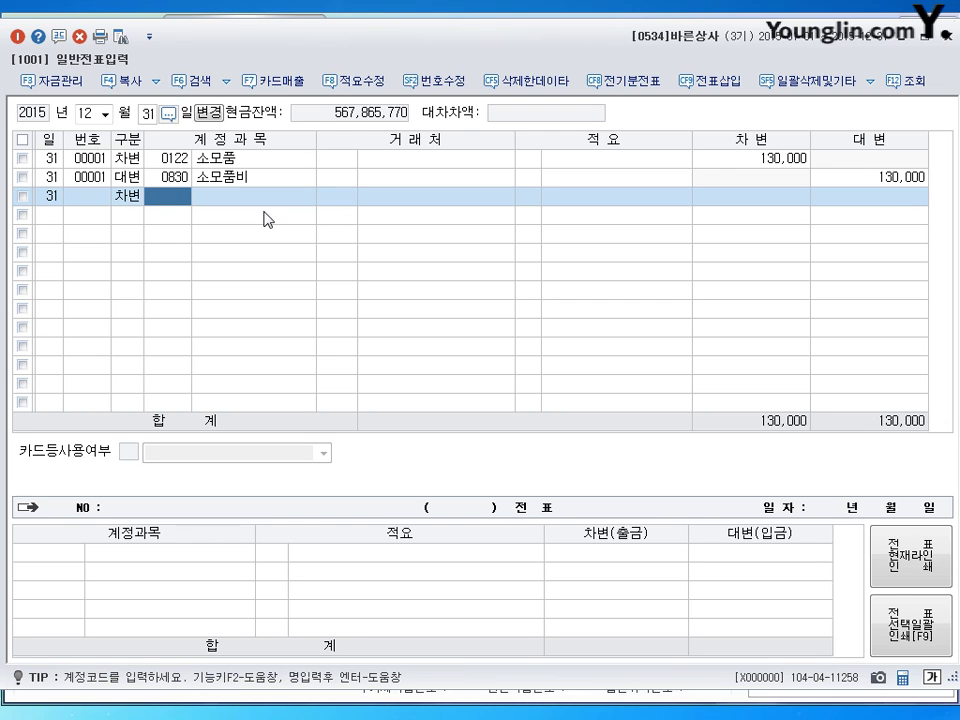
text(901)
key(Return)
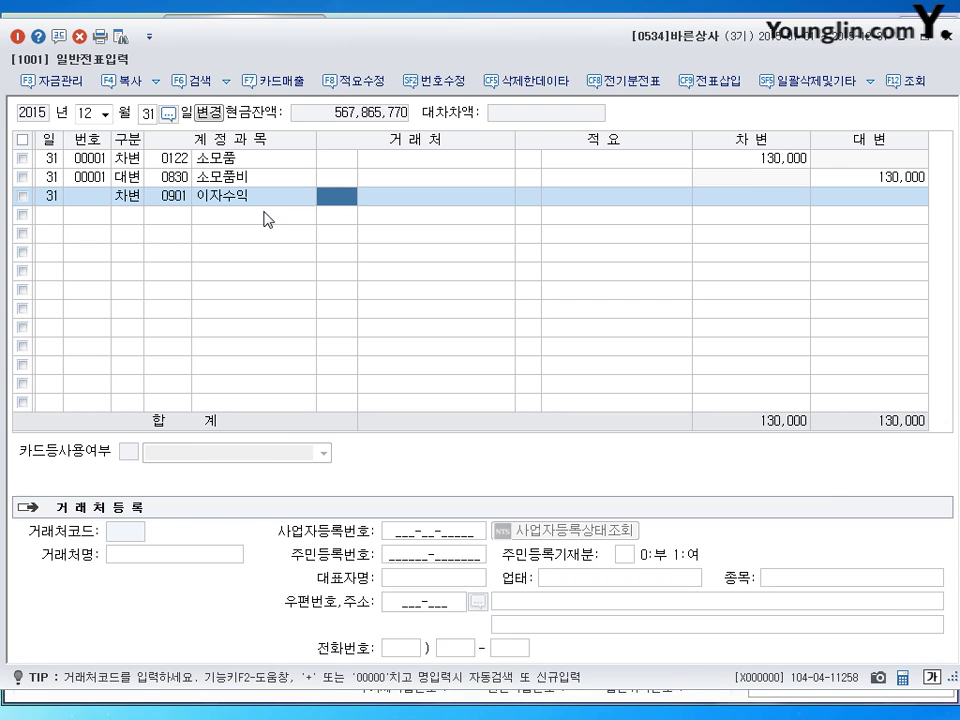
key(Return)
key(Return)
text(3000000)
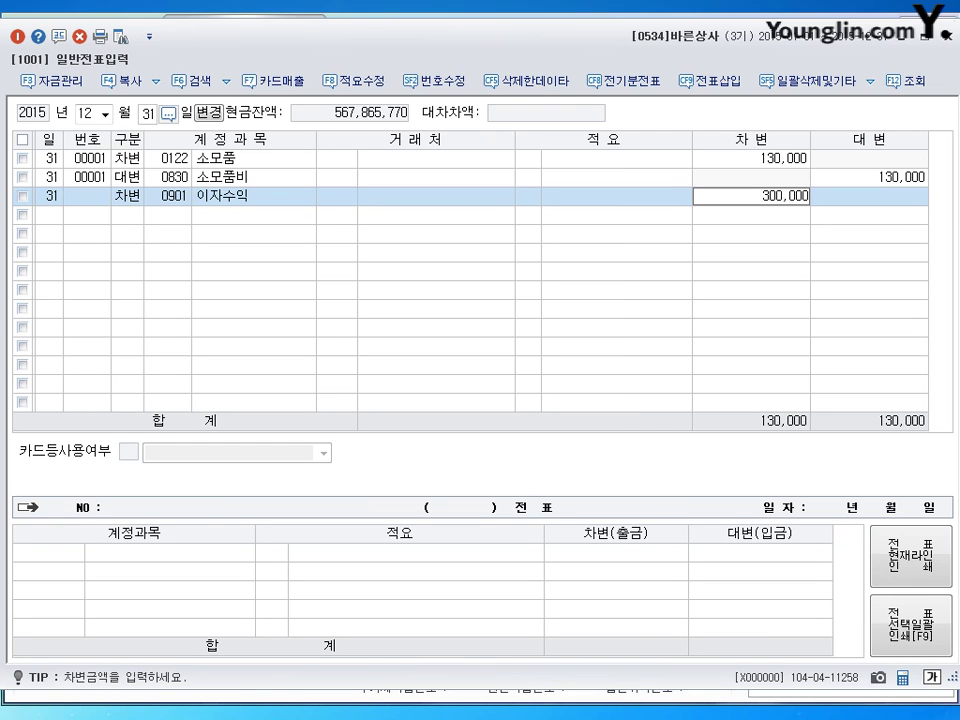
key(Return)
- Complete the December 31 이자수익 voucher with a credit of 300,000 to 0263 선수수익
text(4)
key(Return)
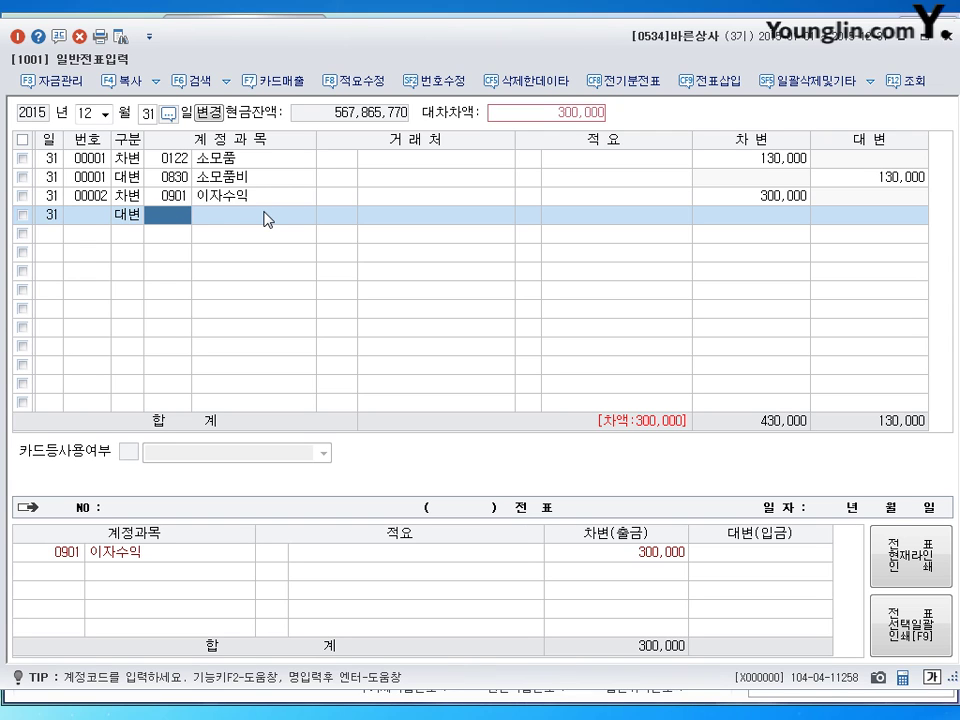
text(263)
key(Return)
key(Return)
key(Return)
key(Return)
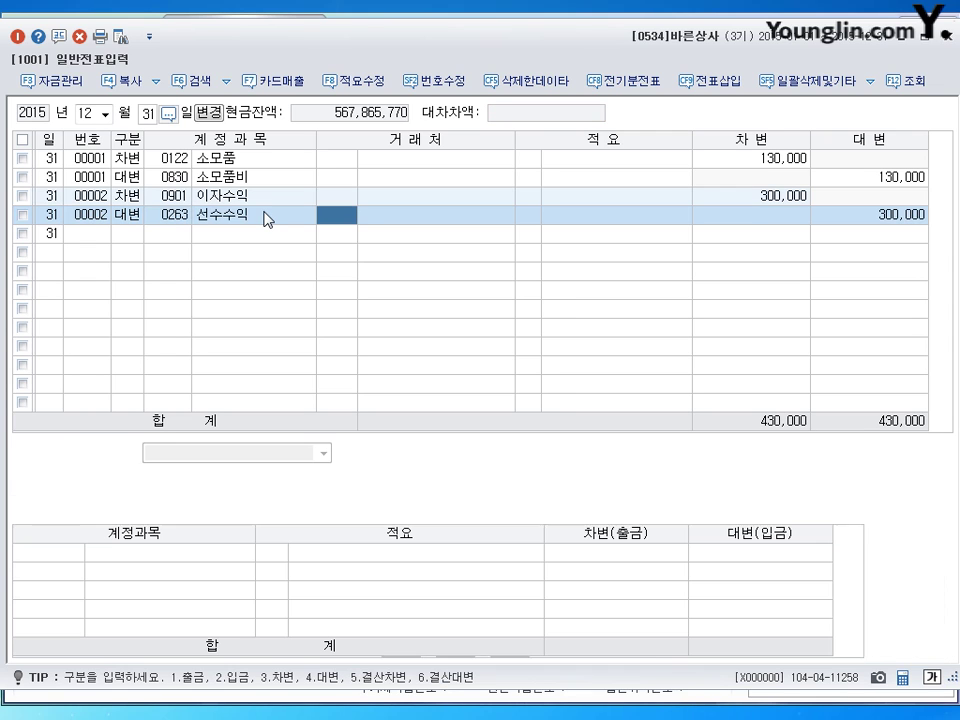
key(Return)
key(Return)
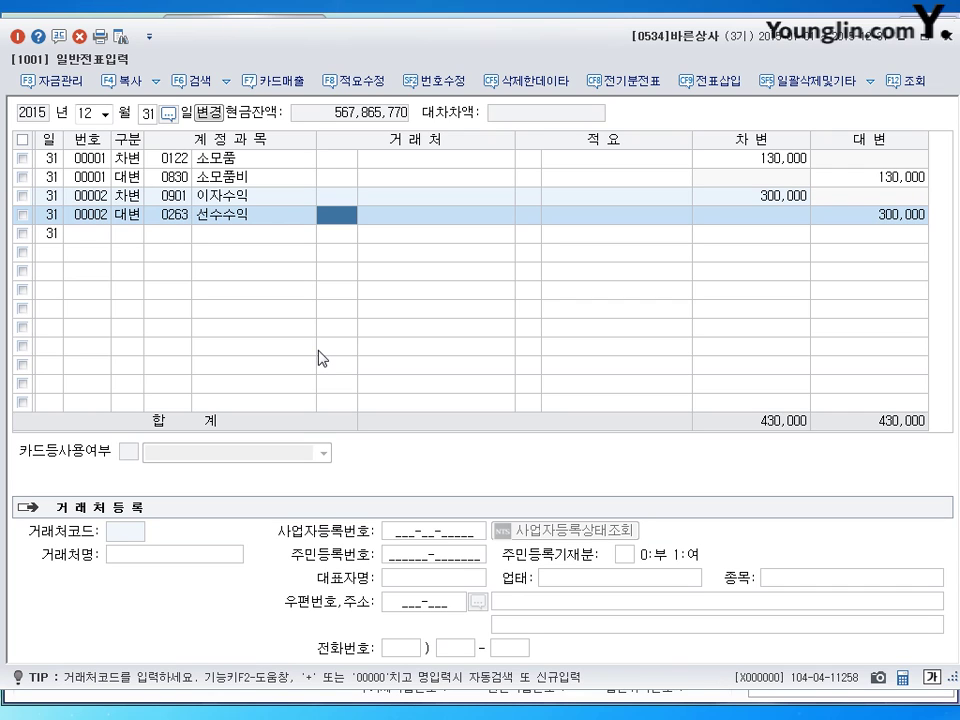
click(130, 234)
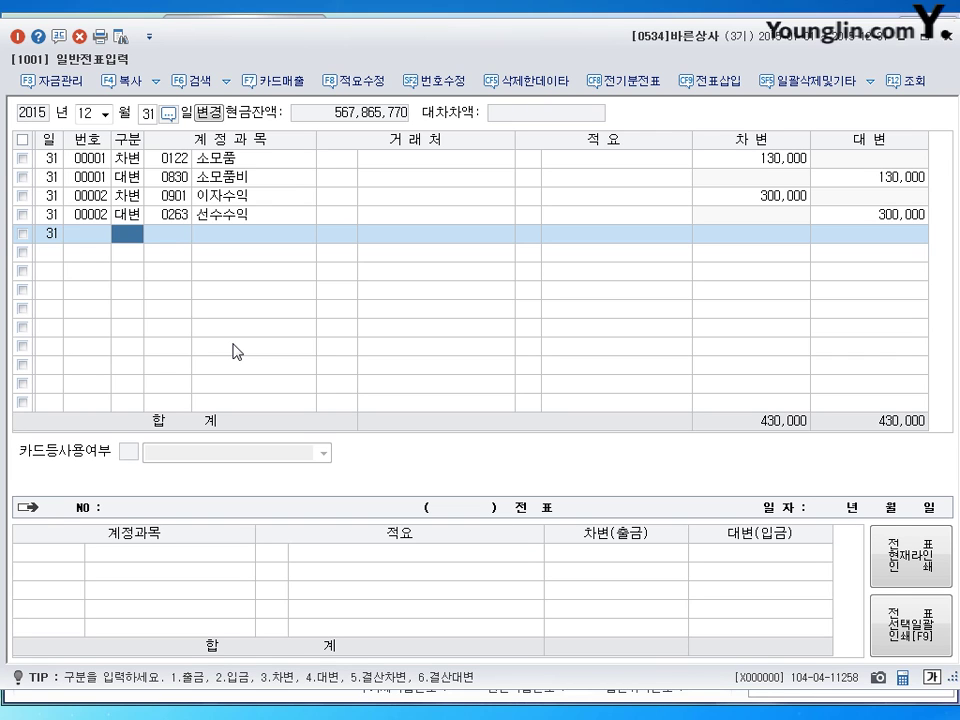
- Close voucher entry, query the 합계잔액시산표 as of December 31, 2015, and examine the 외상매출금 balance
key(Escape)
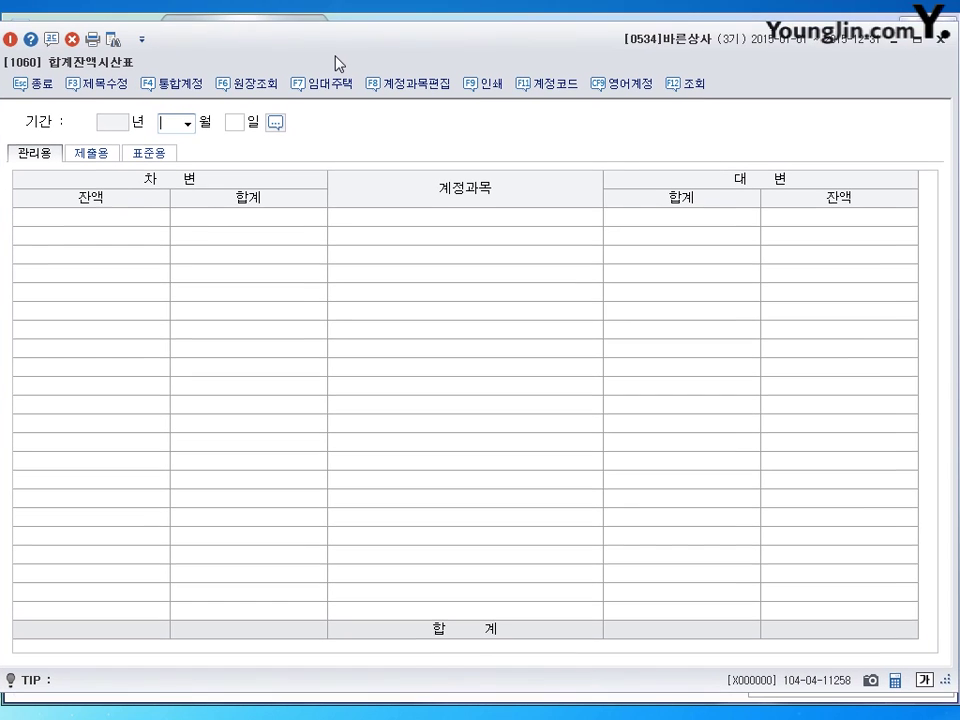
text(12)
key(Return)
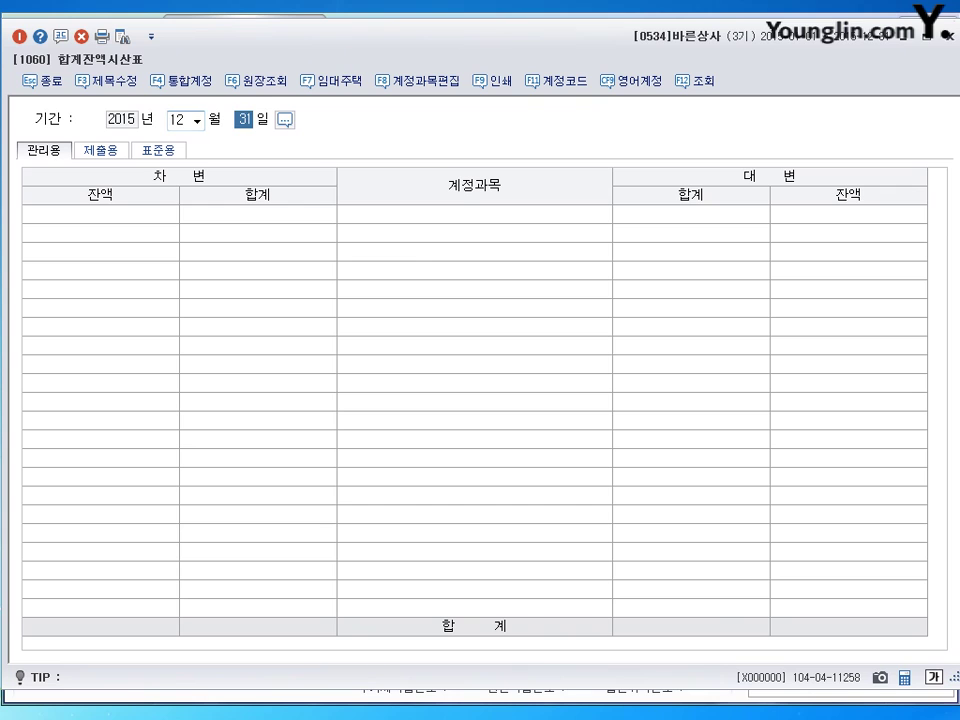
key(Return)
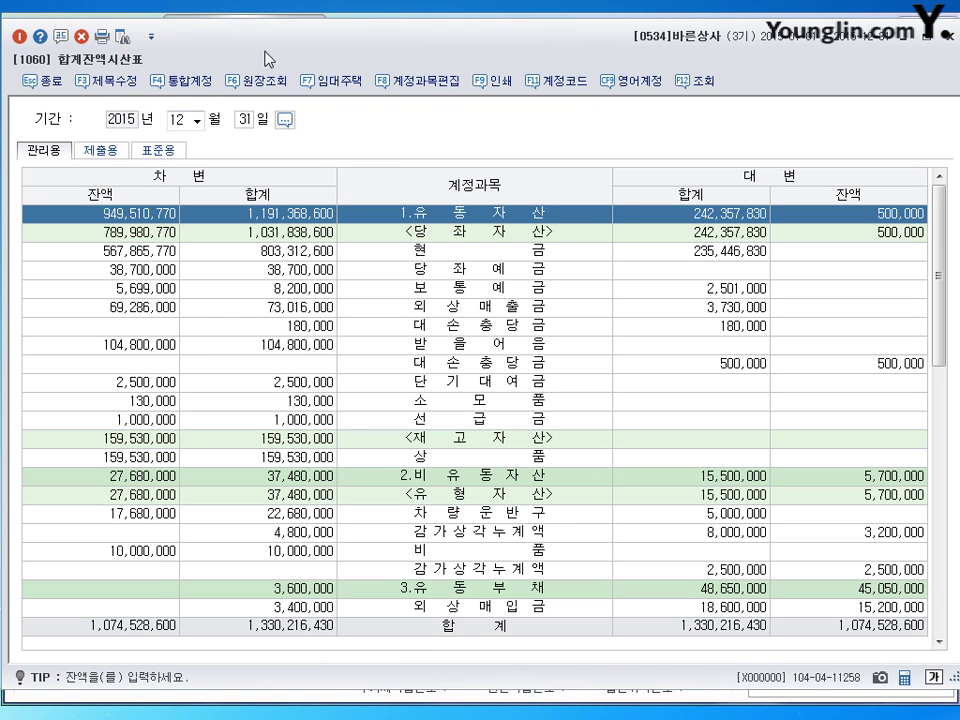
click(150, 313)
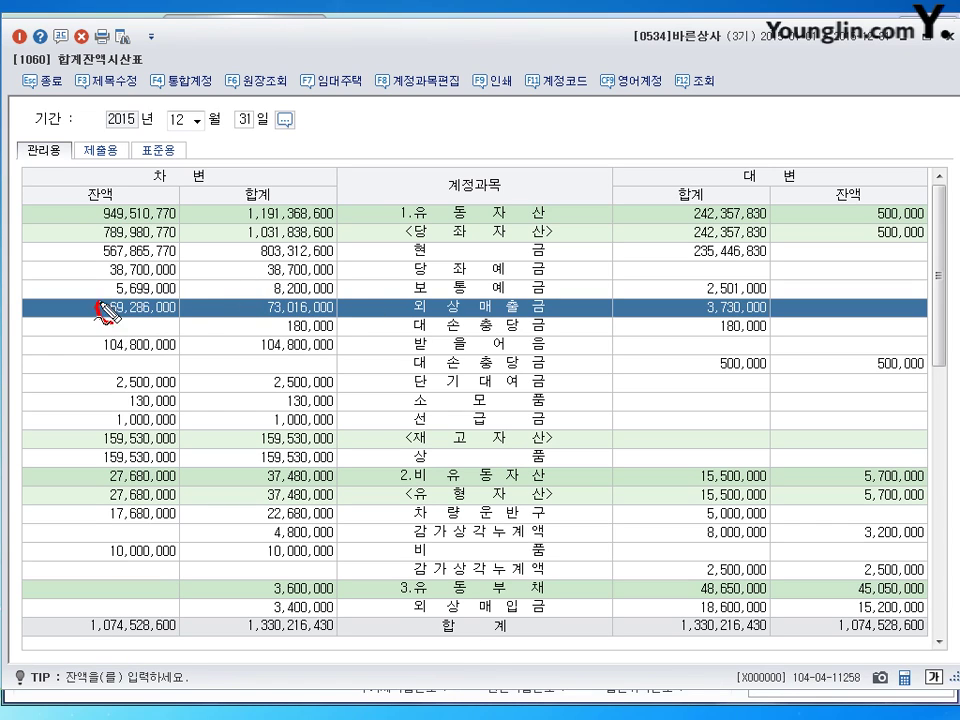
- Examine the 외상매출금, 받을어음, related 대손충당금 and 상품 balances in the 합계잔액시산표, and close the report
mouse_move(110, 322)
mouse_down()
mouse_move(182, 303)
mouse_move(140, 342)
mouse_move(112, 322)
mouse_up()
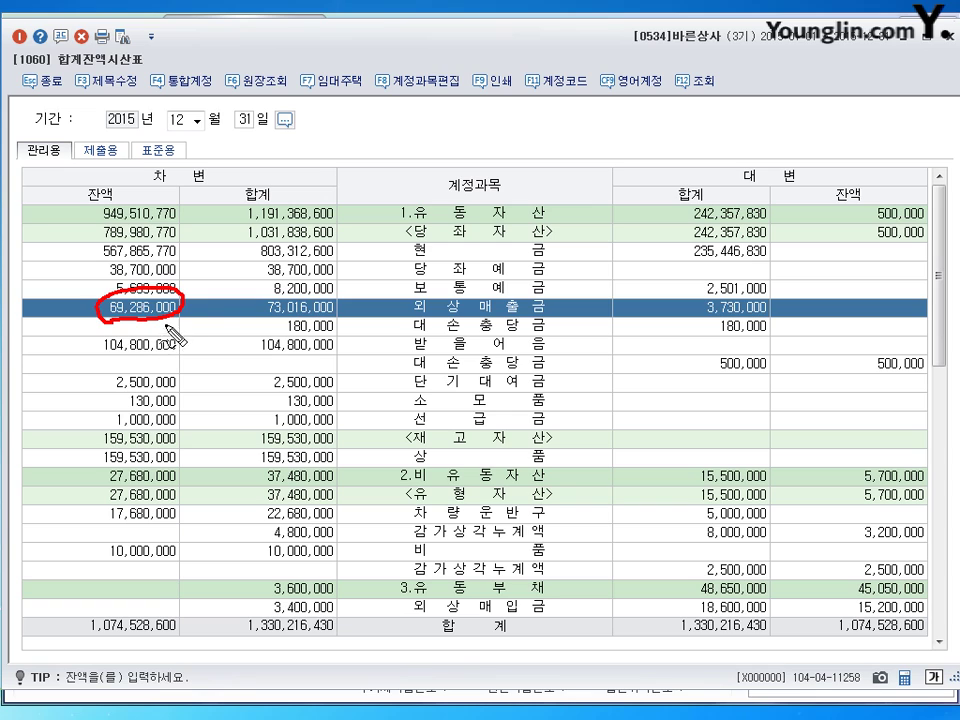
drag(196, 296, 212, 318)
mouse_move(212, 296)
mouse_down()
mouse_move(196, 318)
mouse_move(238, 322)
mouse_up()
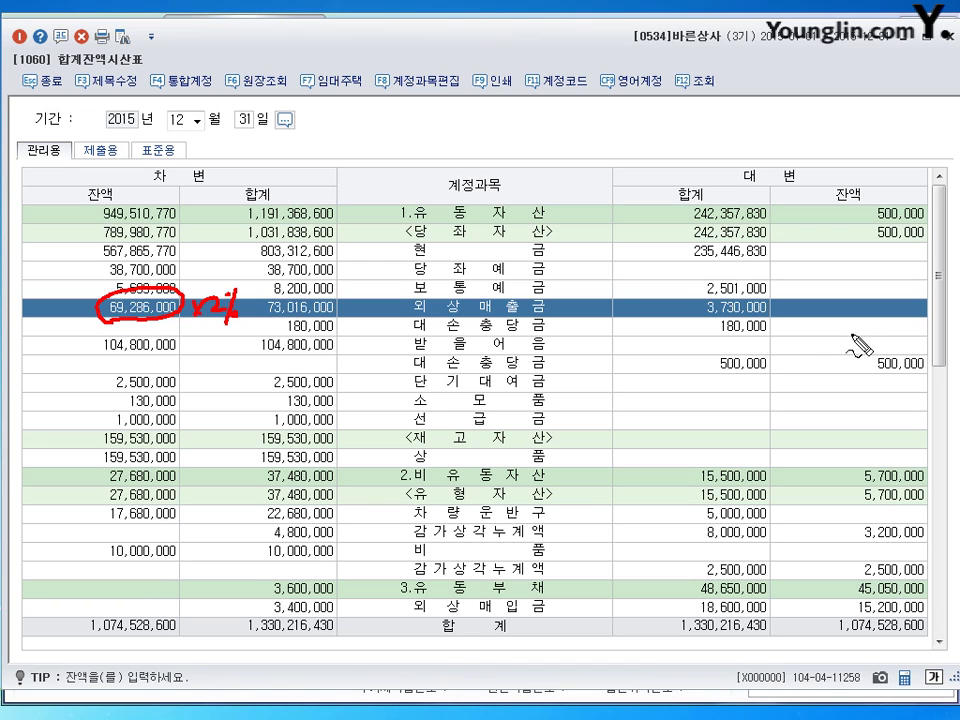
drag(812, 324, 862, 339)
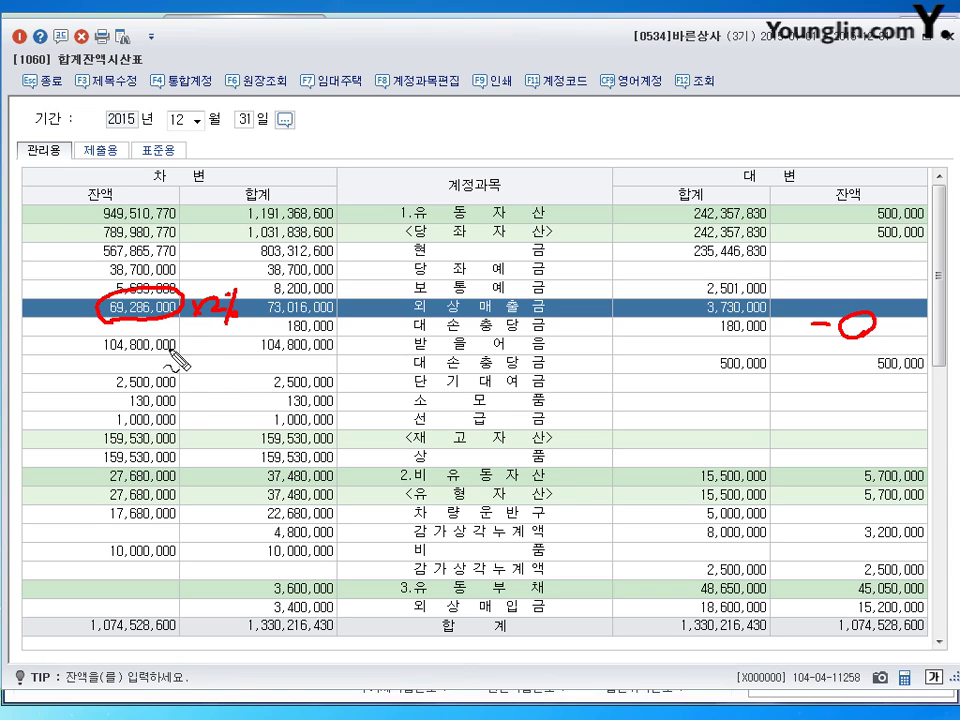
mouse_move(176, 333)
mouse_down()
mouse_move(130, 338)
mouse_move(101, 375)
mouse_move(180, 346)
mouse_move(200, 357)
mouse_up()
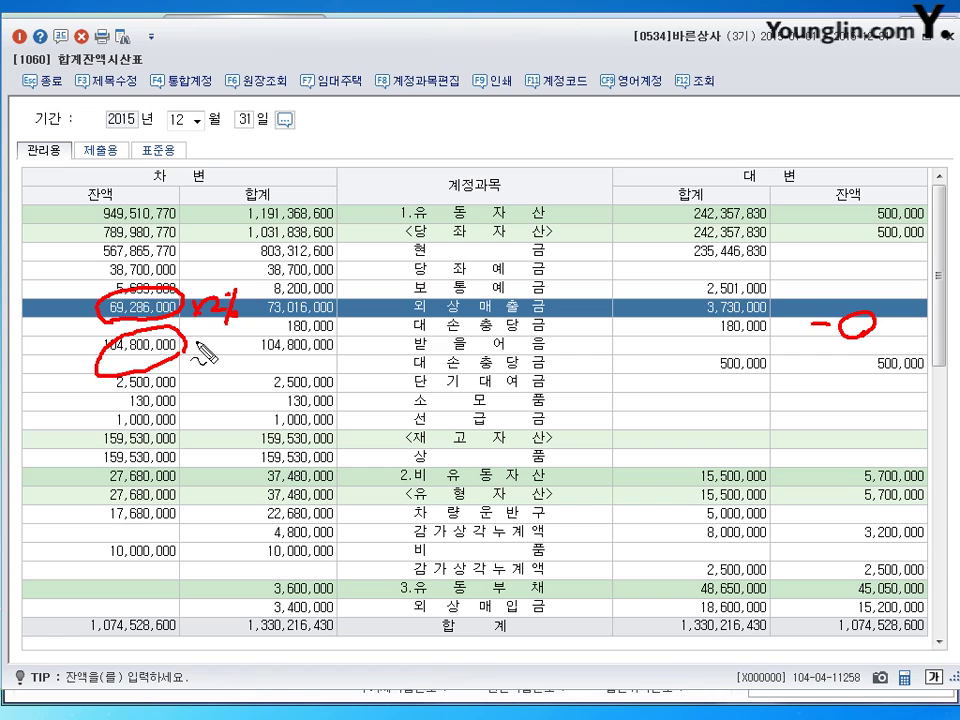
mouse_move(209, 341)
mouse_down()
mouse_move(201, 356)
mouse_move(236, 368)
mouse_move(245, 350)
mouse_up()
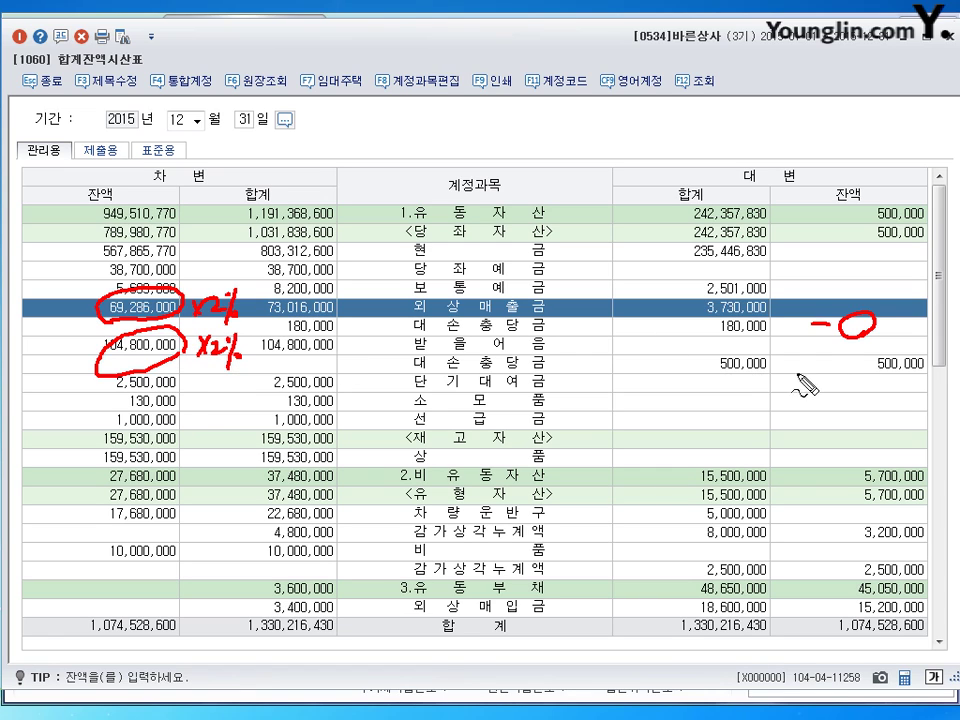
drag(818, 362, 836, 362)
drag(898, 375, 920, 366)
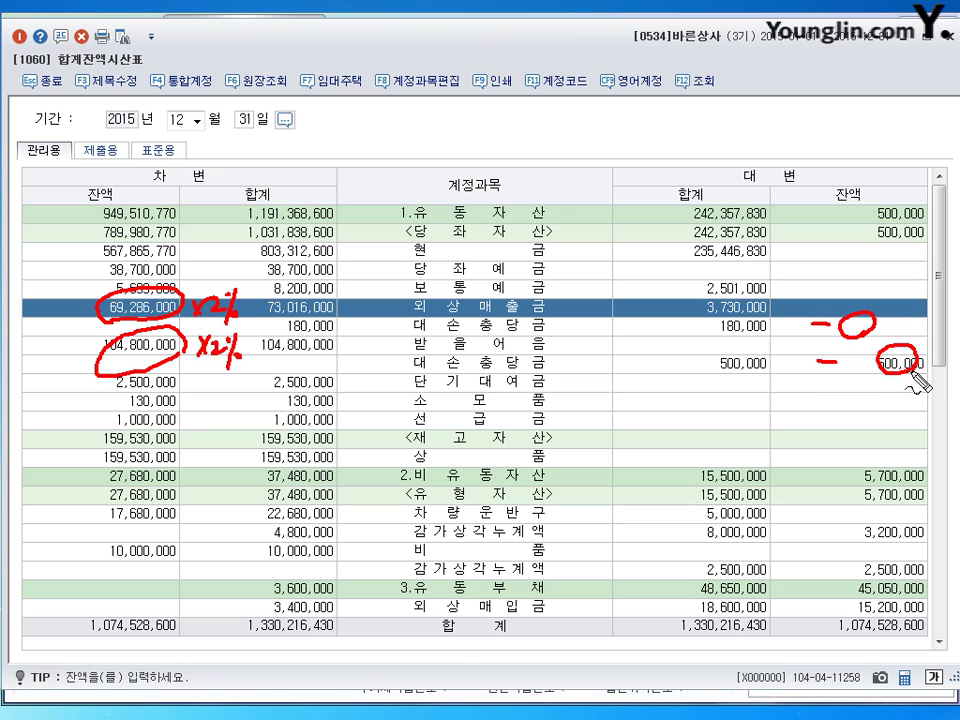
drag(832, 196, 866, 185)
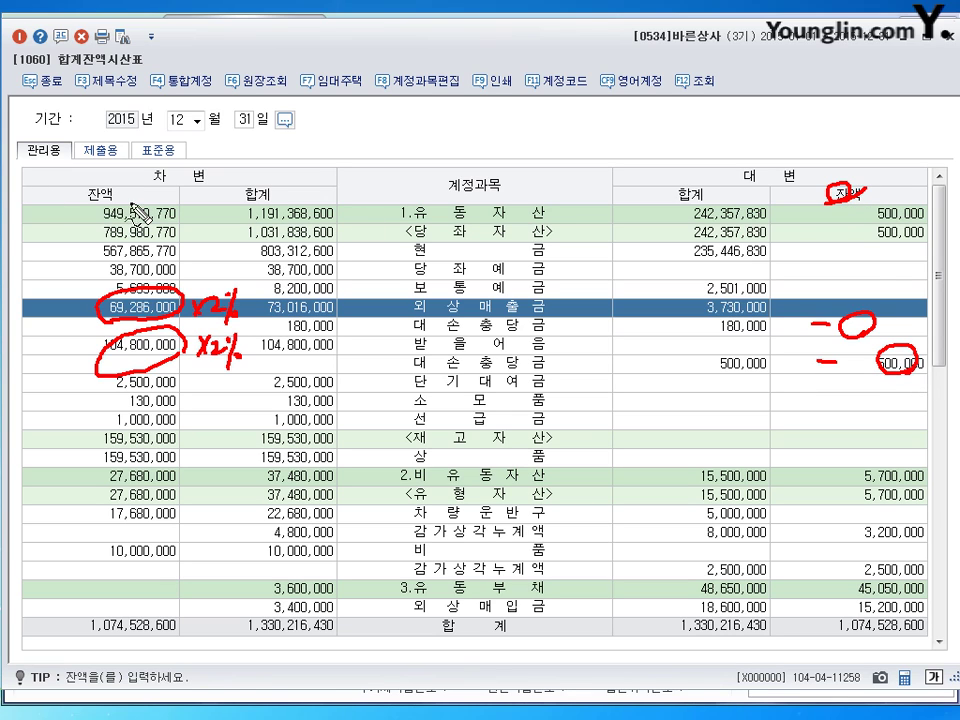
drag(93, 198, 122, 196)
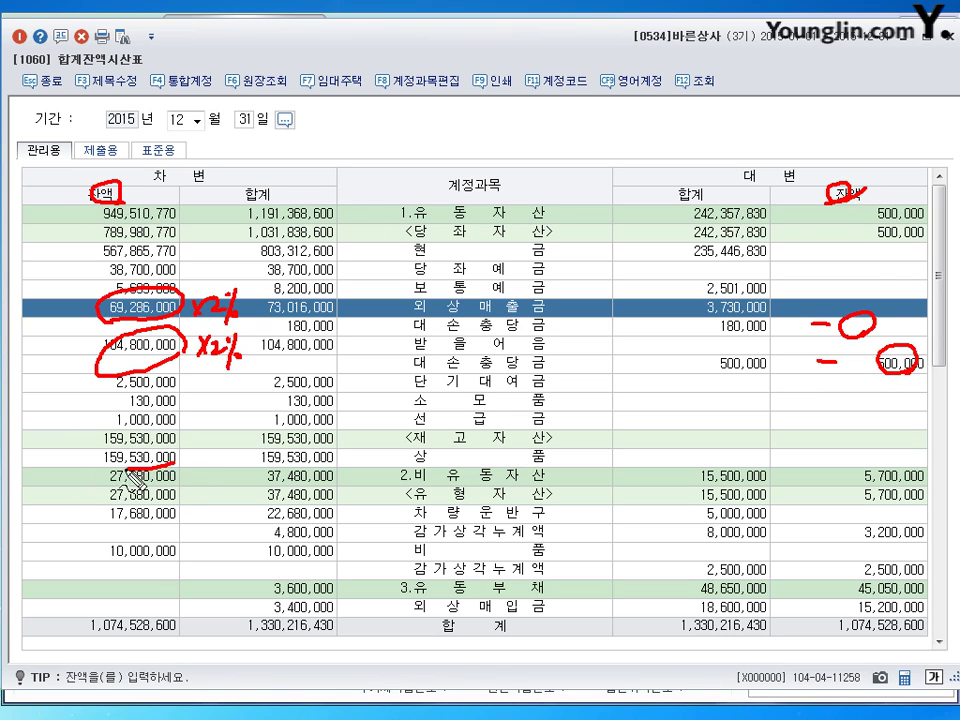
drag(178, 443, 183, 465)
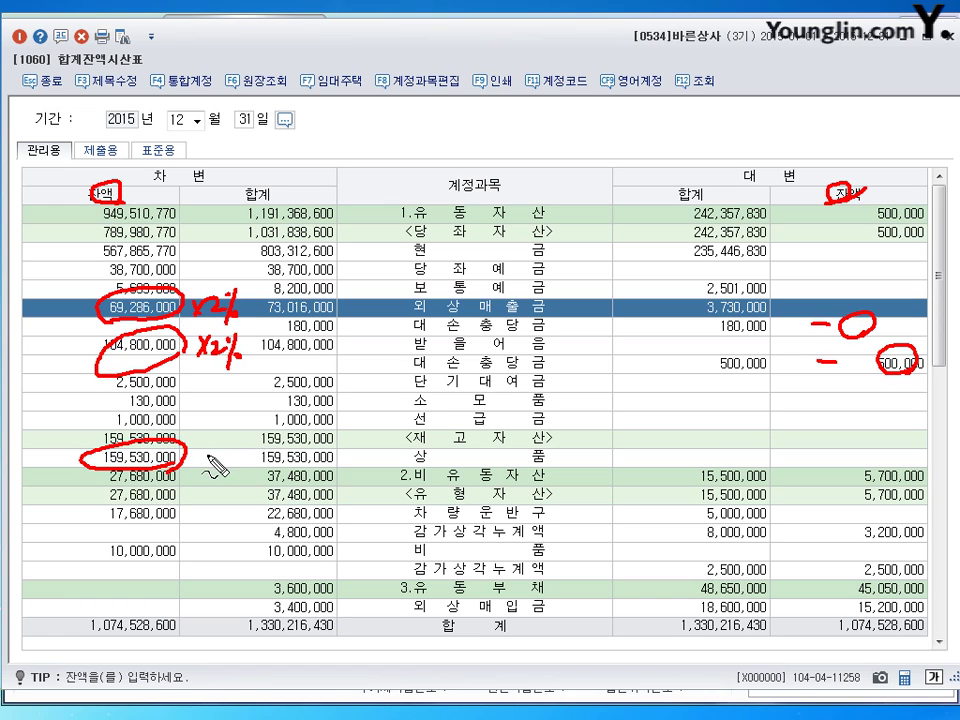
drag(201, 455, 217, 455)
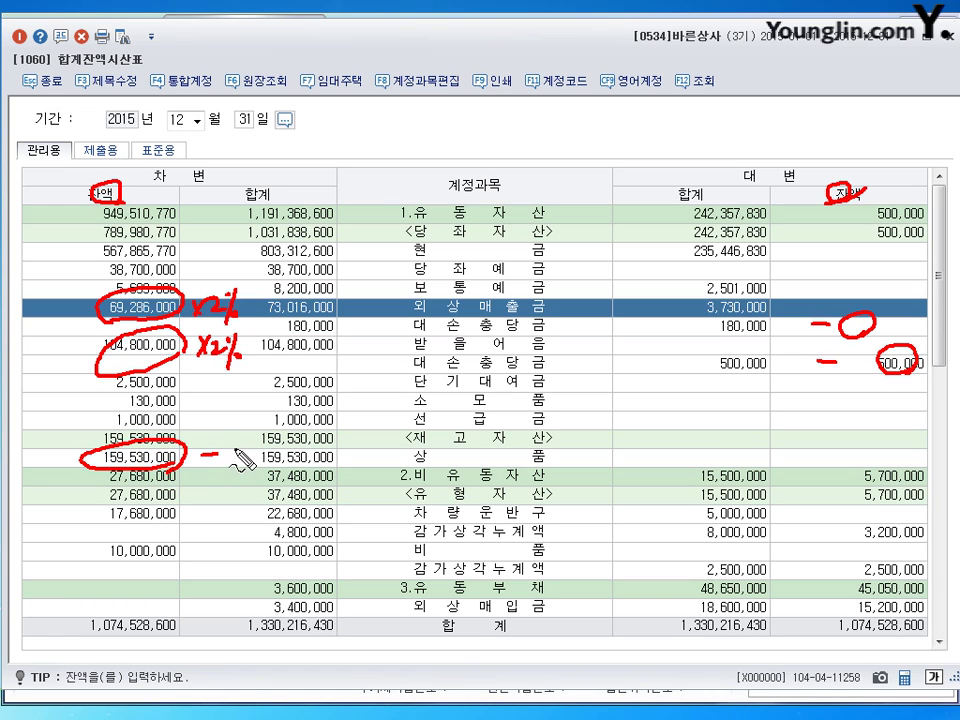
mouse_move(257, 434)
mouse_down()
mouse_move(244, 468)
mouse_move(338, 460)
mouse_up()
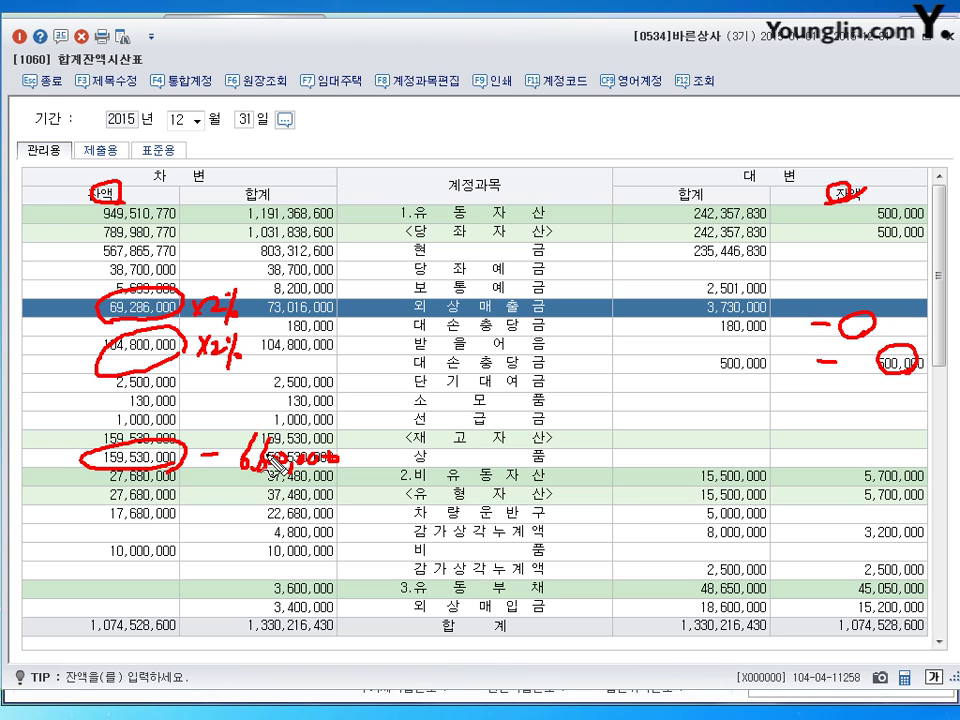
key(Escape)
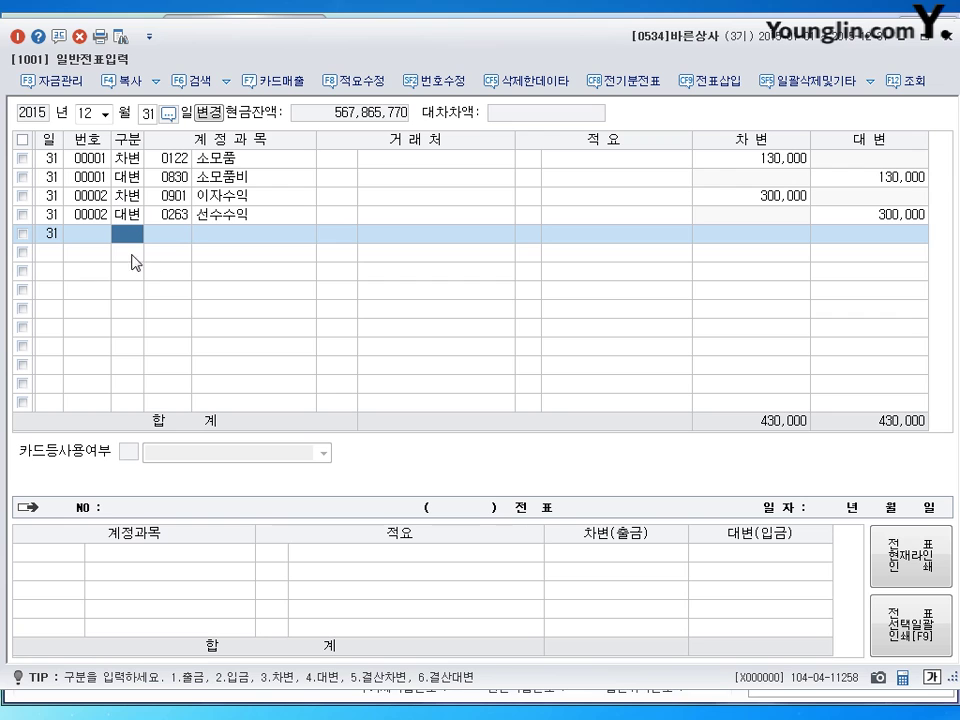
- Start a third December 31 voucher with a debit of 2,981,720 to 0835 대손상각비
text(3)
key(Return)
text(0835)
key(Return)
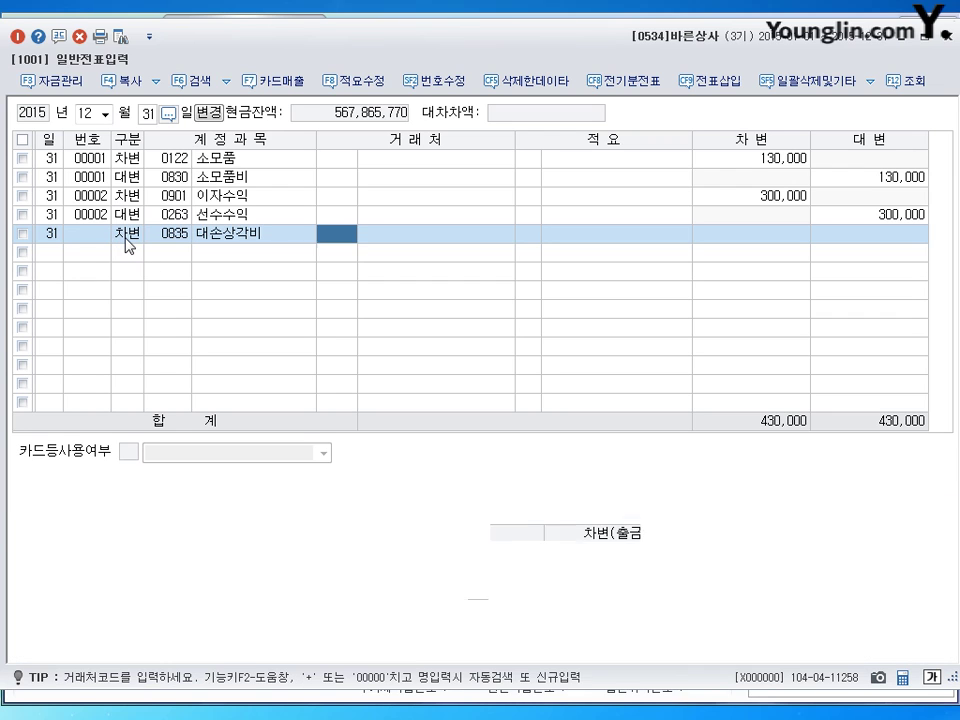
key(Return)
key(Return)
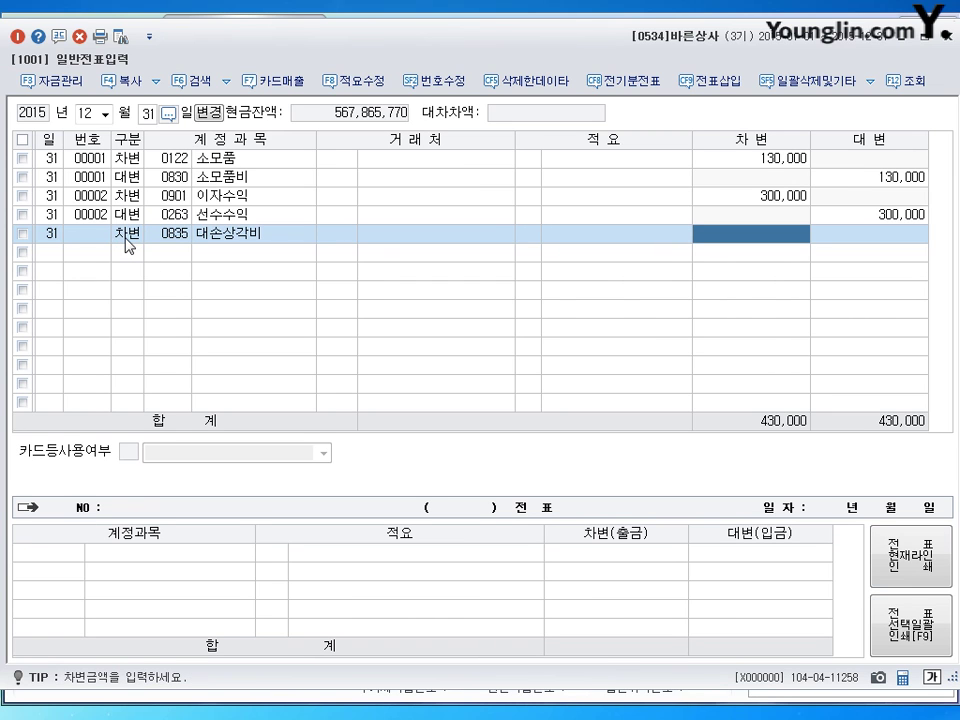
text(2)
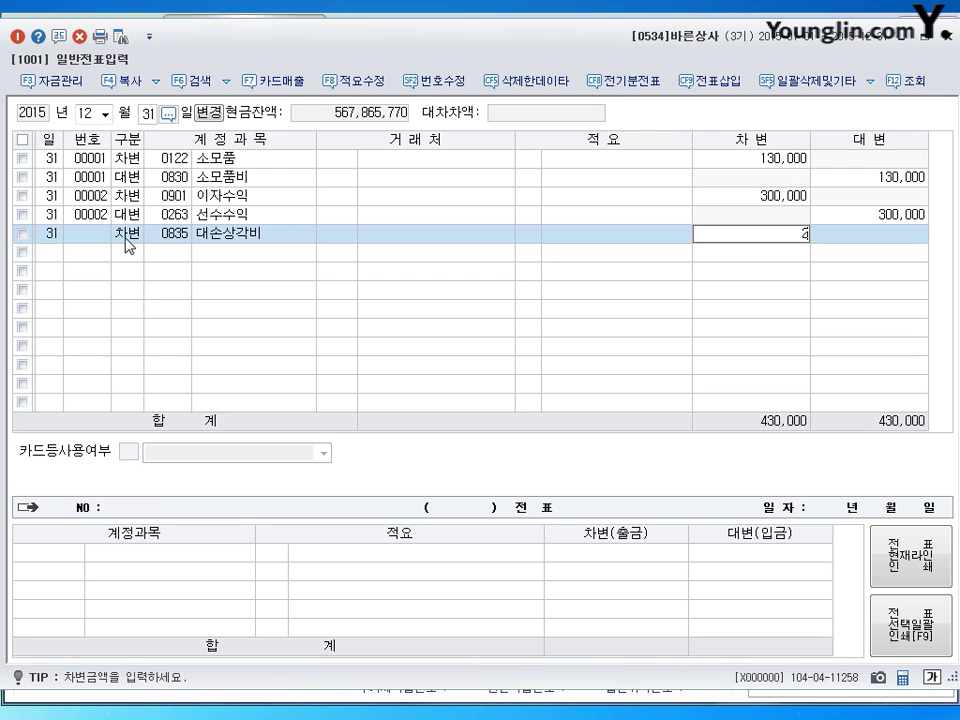
text(,981,720)
key(Return)
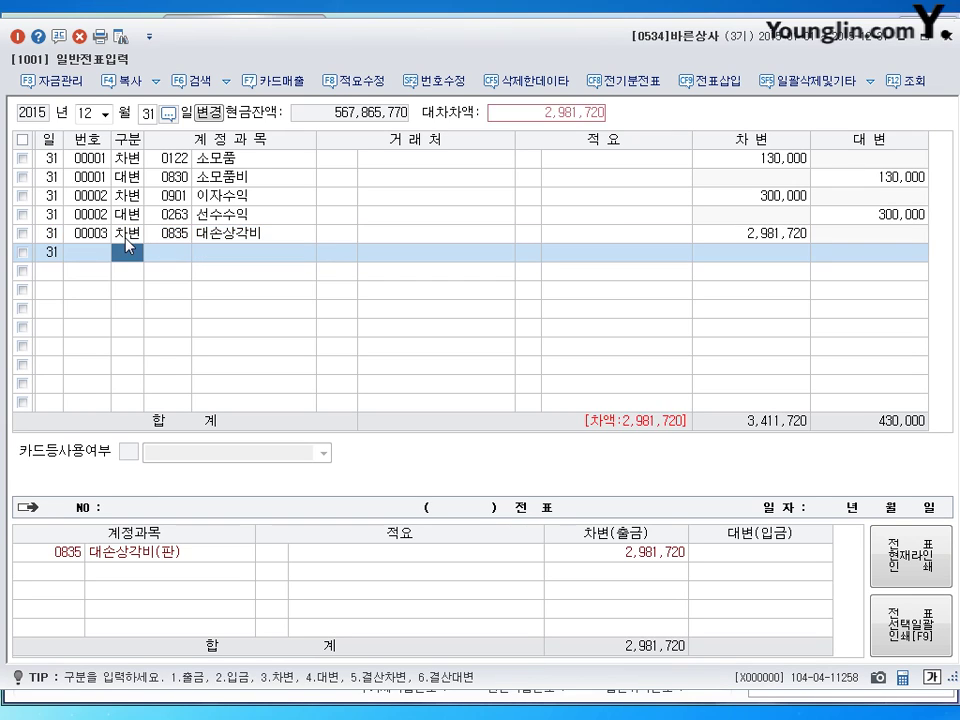
- Add a credit of 1,385,720 to 0109 대손충당금 in the December 31 대손상각비 voucher
text(4)
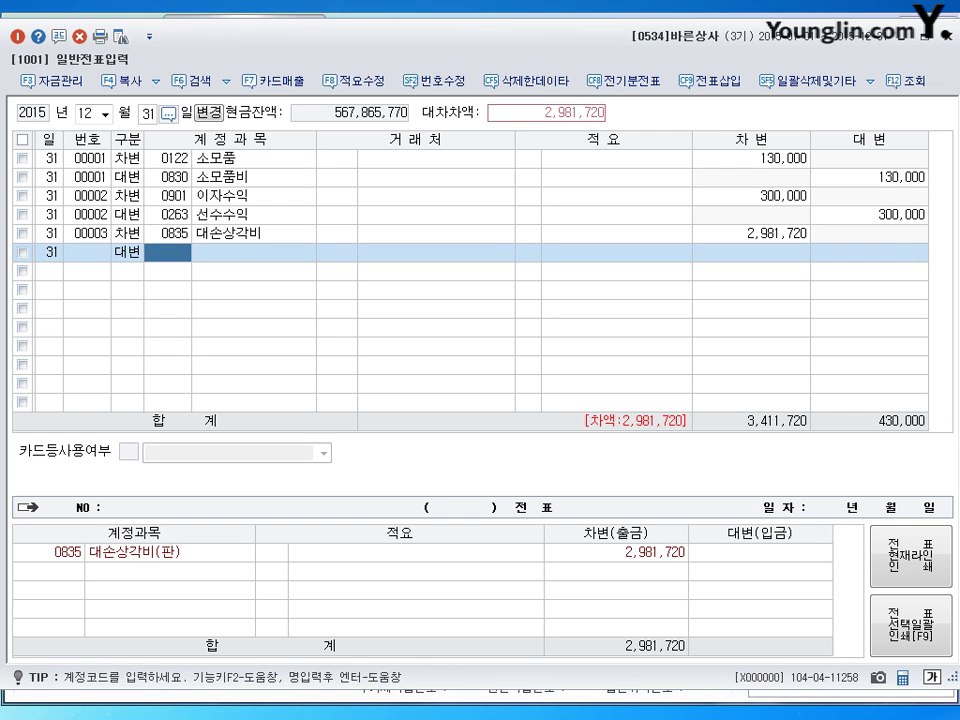
text(109)
key(Return)
key(Return)
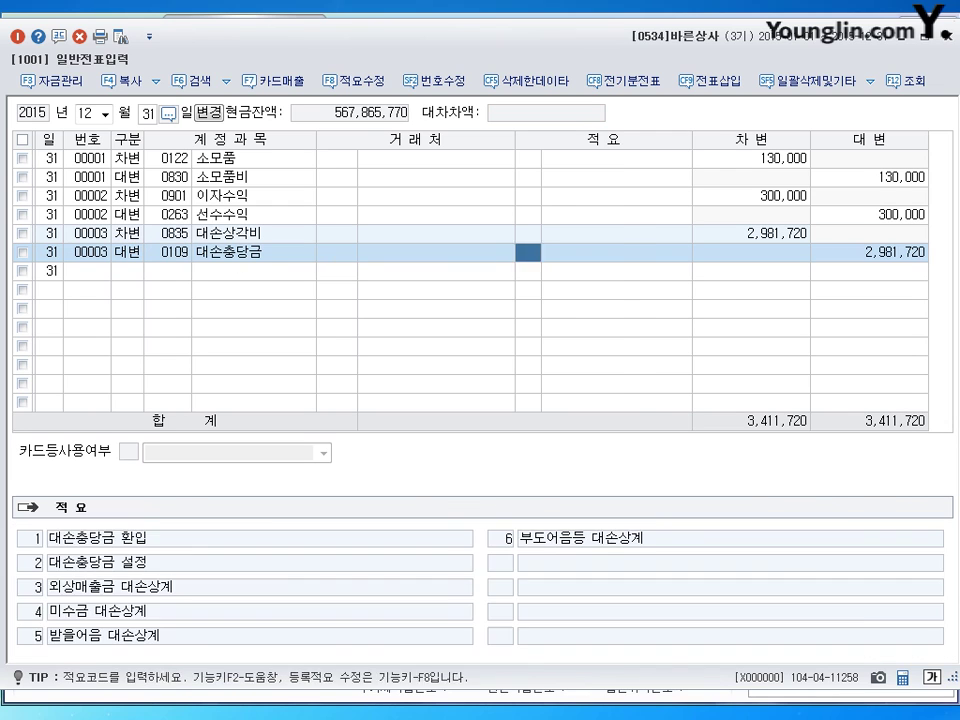
key(Return)
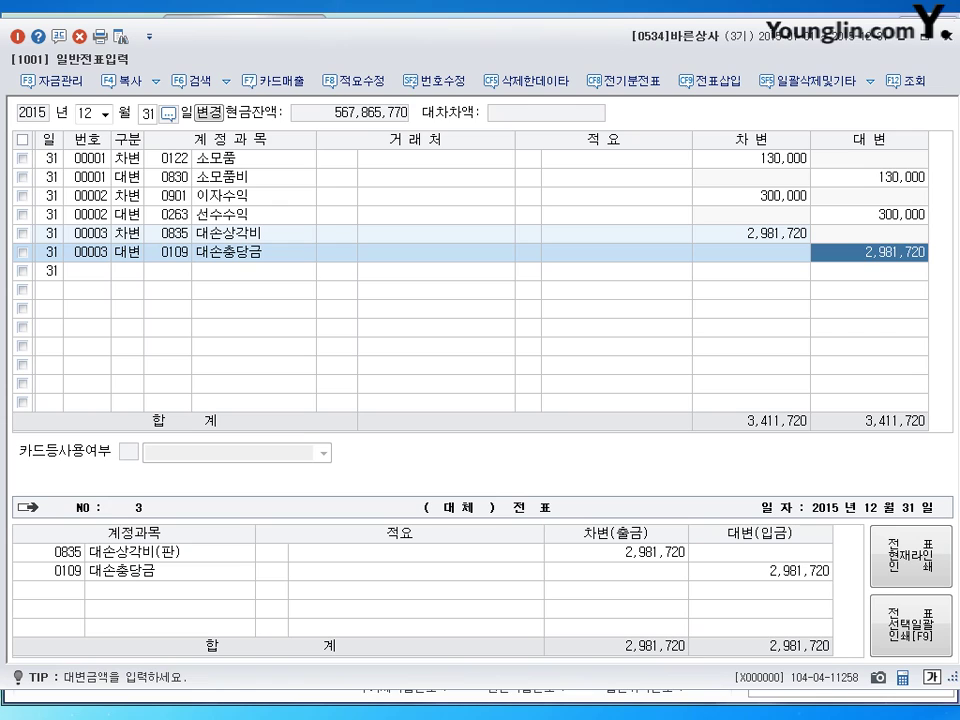
text(1)
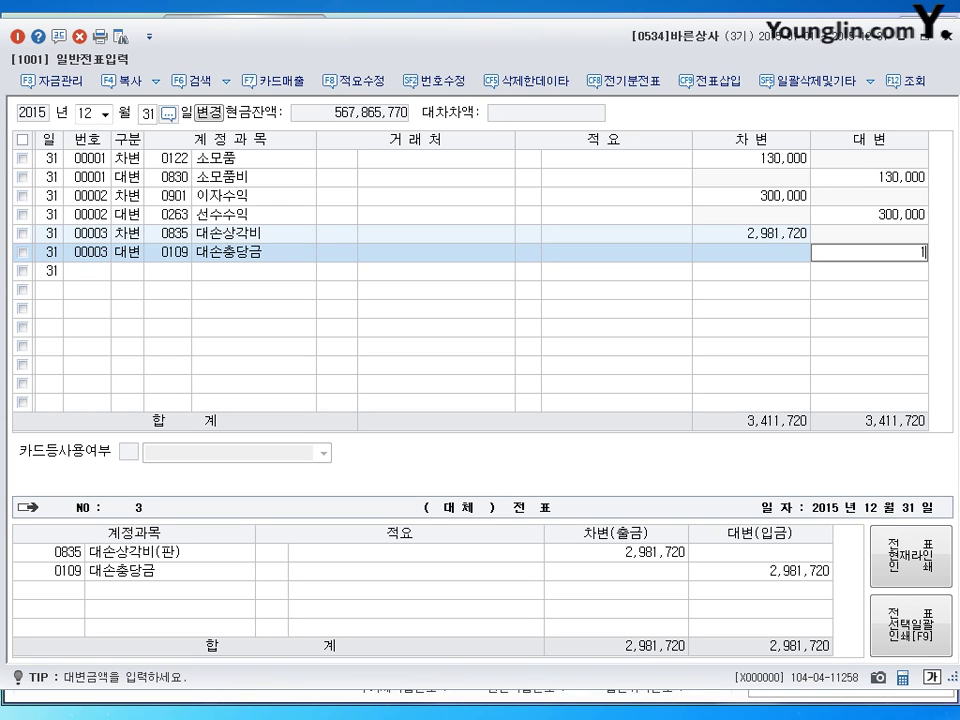
text(,385,720)
key(Return)
- Complete the 대손상각비 voucher with a second credit line of 1,596,000 to 0111 대손충당금
key(Return)
key(Return)
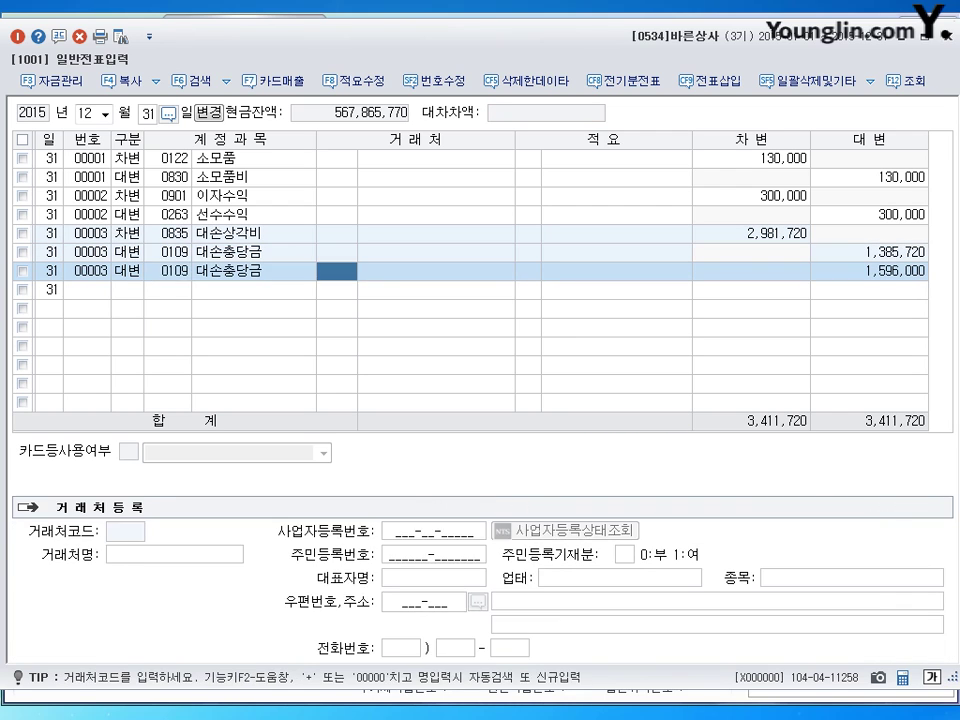
key(shift+Tab)
text(111)
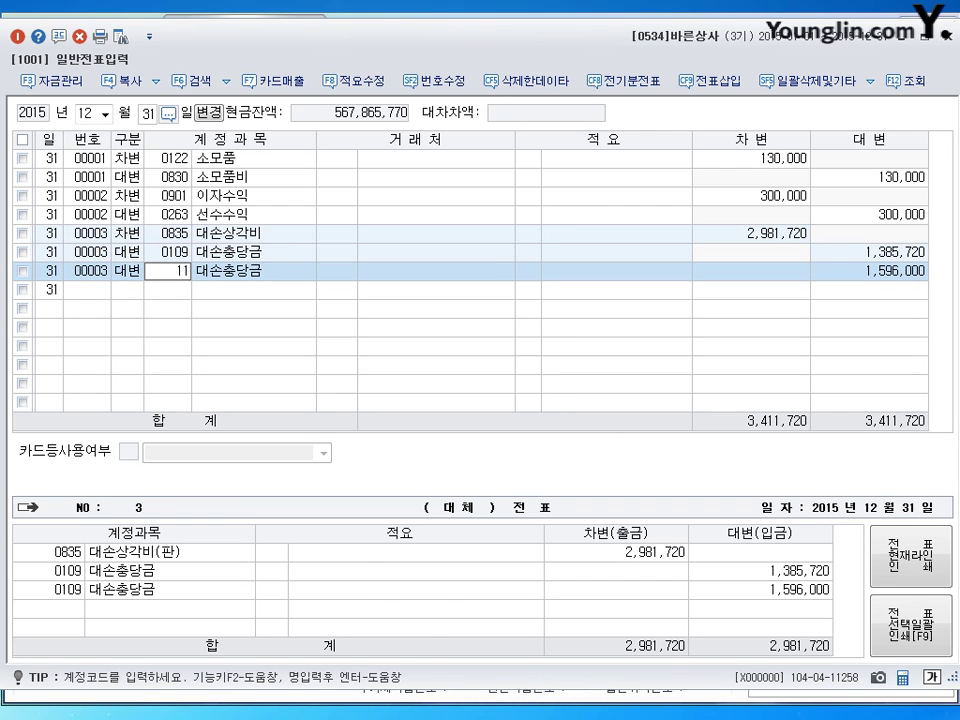
key(Return)
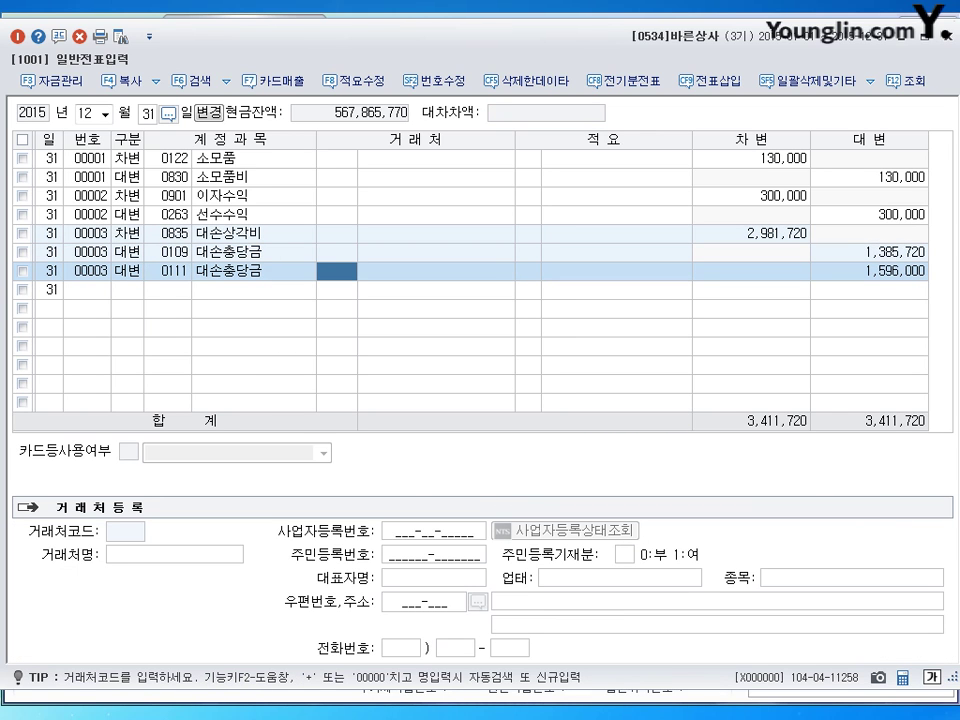
key(Return)
key(Return)
key(Return)
key(Return)
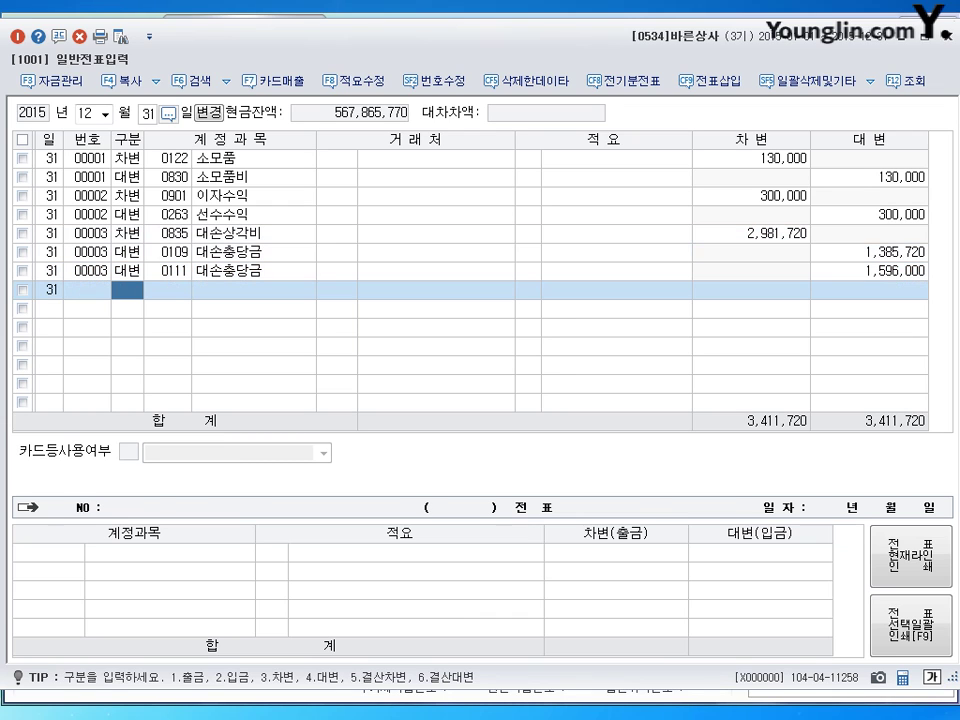
- Start the December 31 cost-of-sales voucher with a 결산차변 line of 152,930,000 to 0451 상품매출원가
text(5)
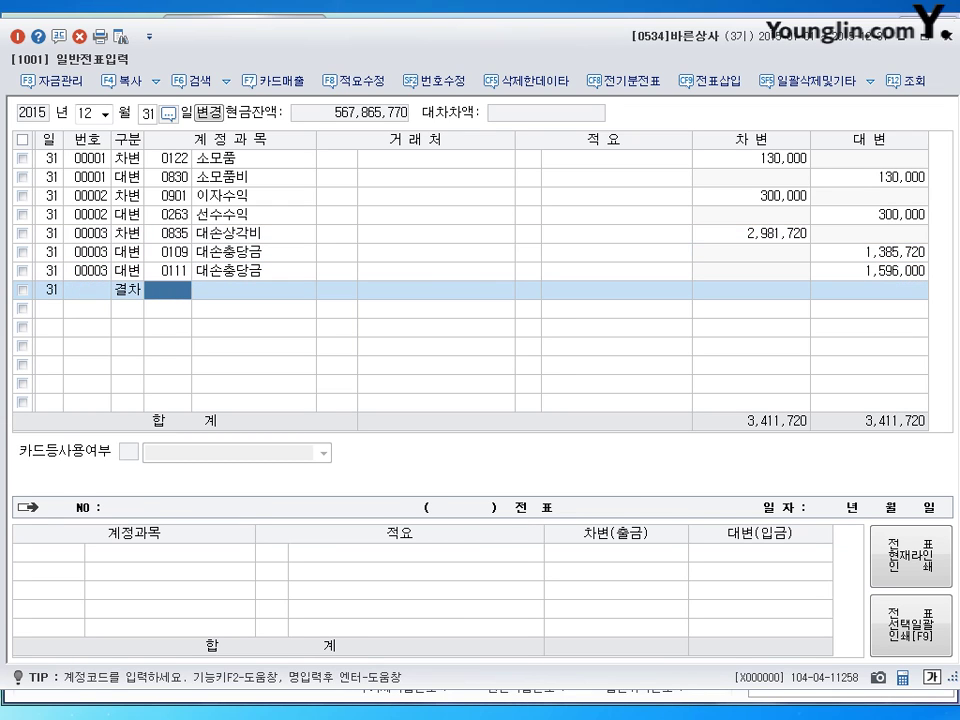
text(451)
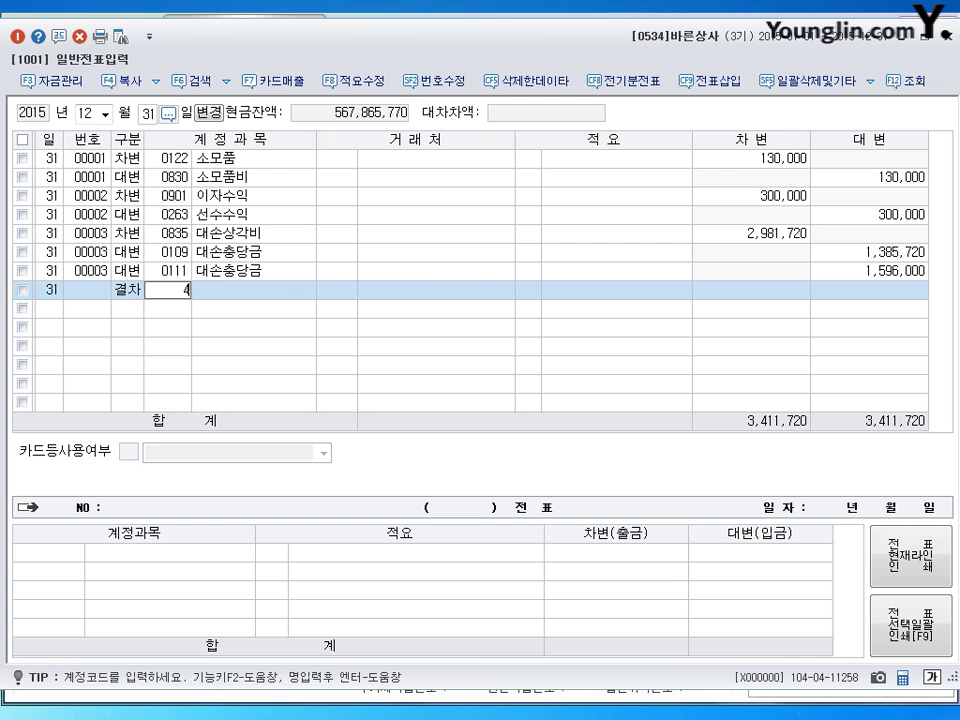
key(Return)
key(Return)
key(Return)
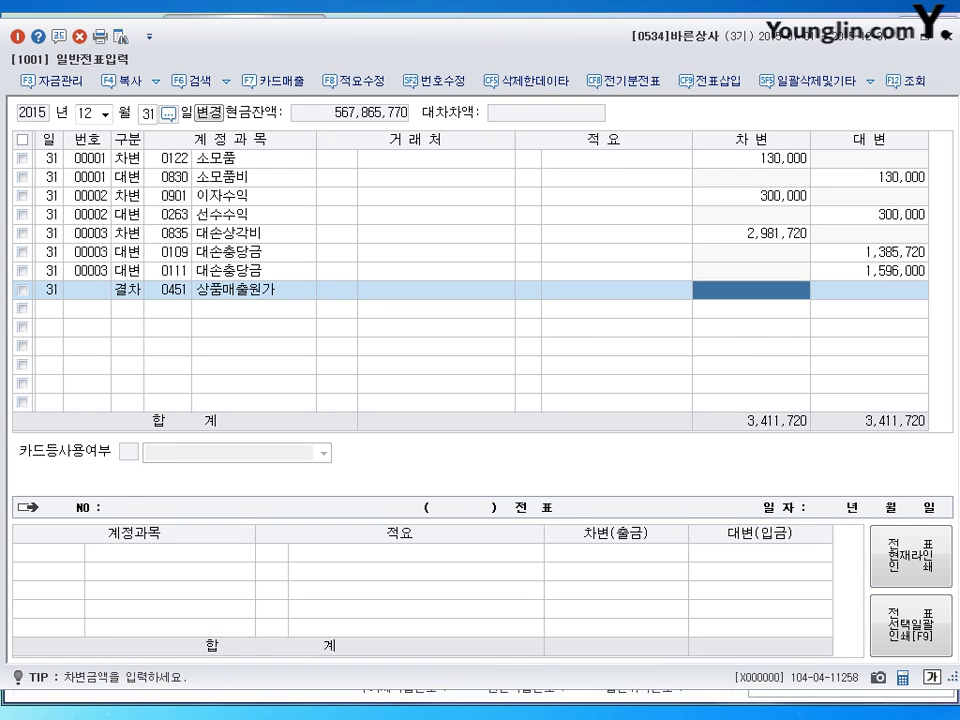
text(1)
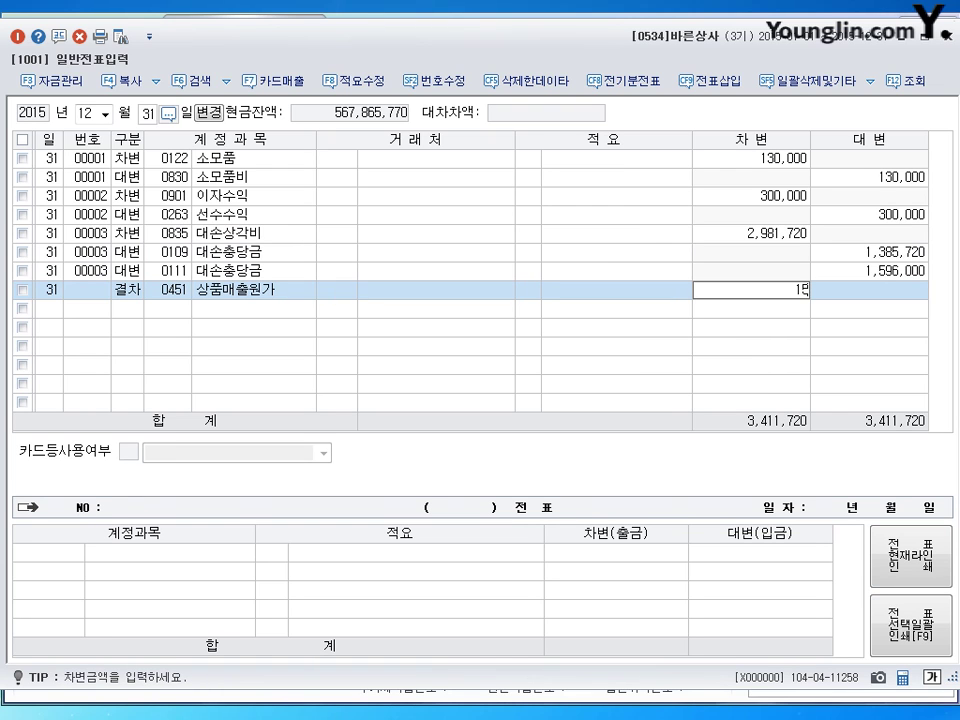
text(52,930,000)
key(Return)
- Complete the cost-of-sales voucher with a 결산대변 line of 152,930,000 to 0146 상품, and close voucher entry
text(6)
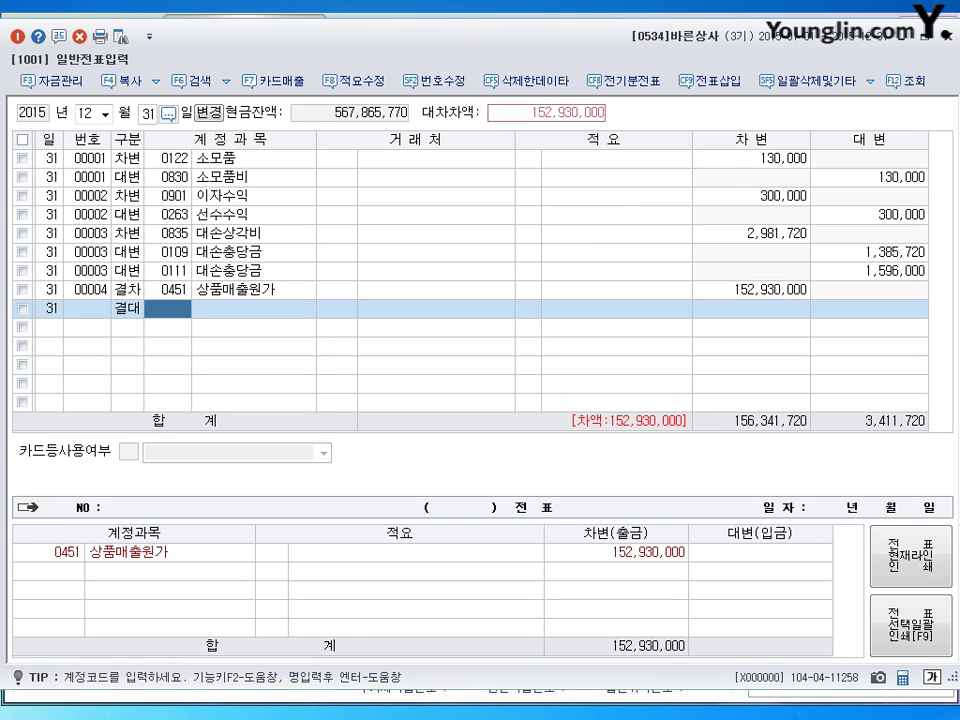
text(146)
key(Return)
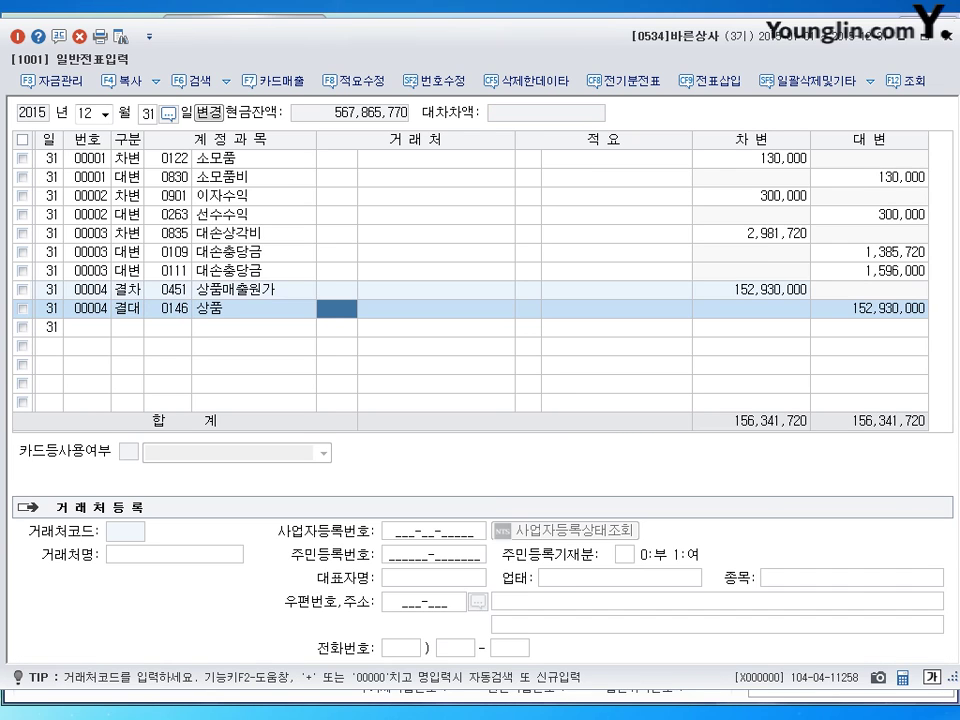
key(Return)
key(Return)
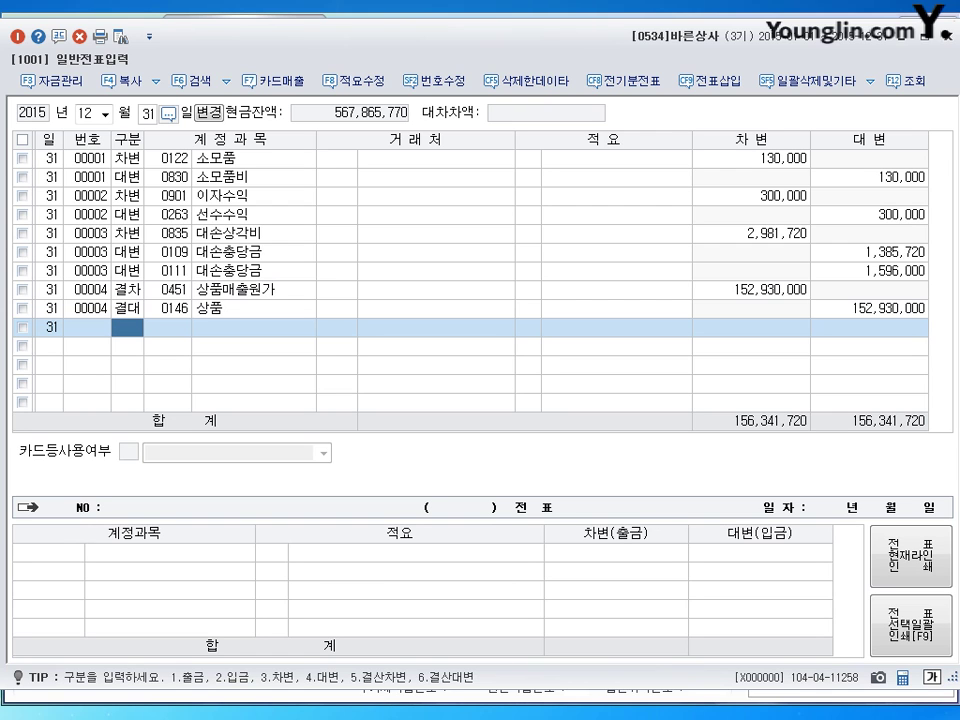
click(946, 36)
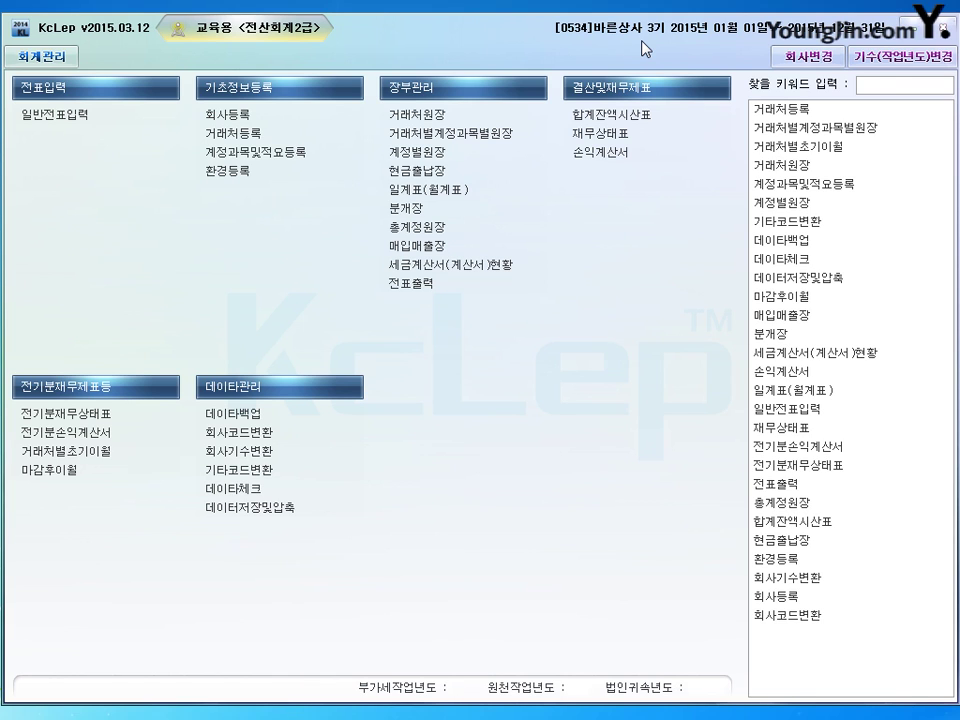
- Open the monthly 총계정원장 and set its period from January 1 to June 30, 2015
click(442, 231)
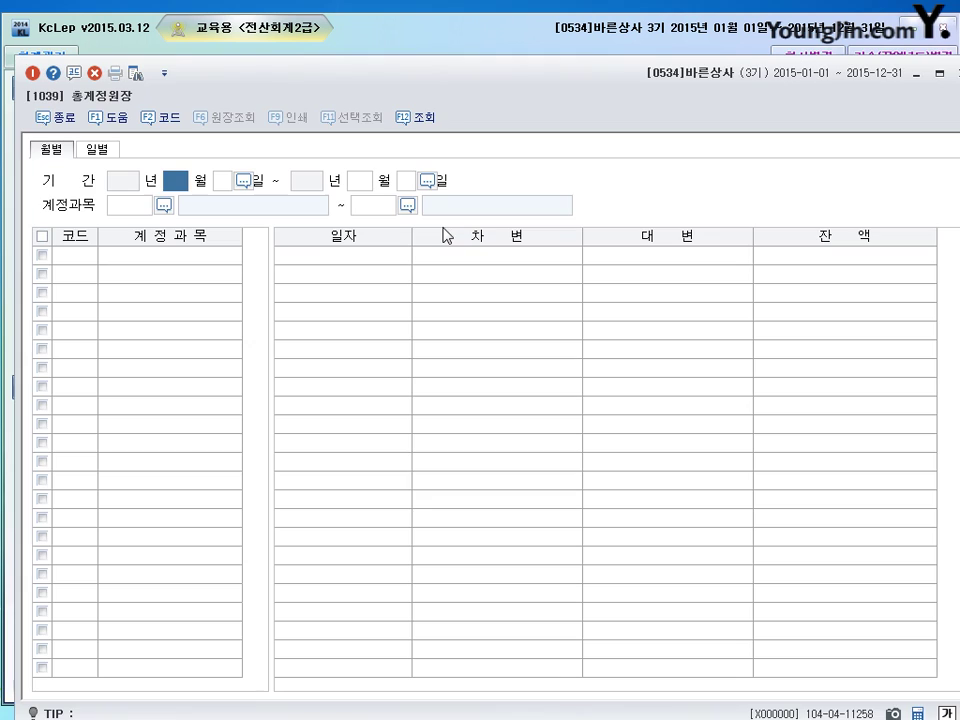
drag(484, 98, 467, 68)
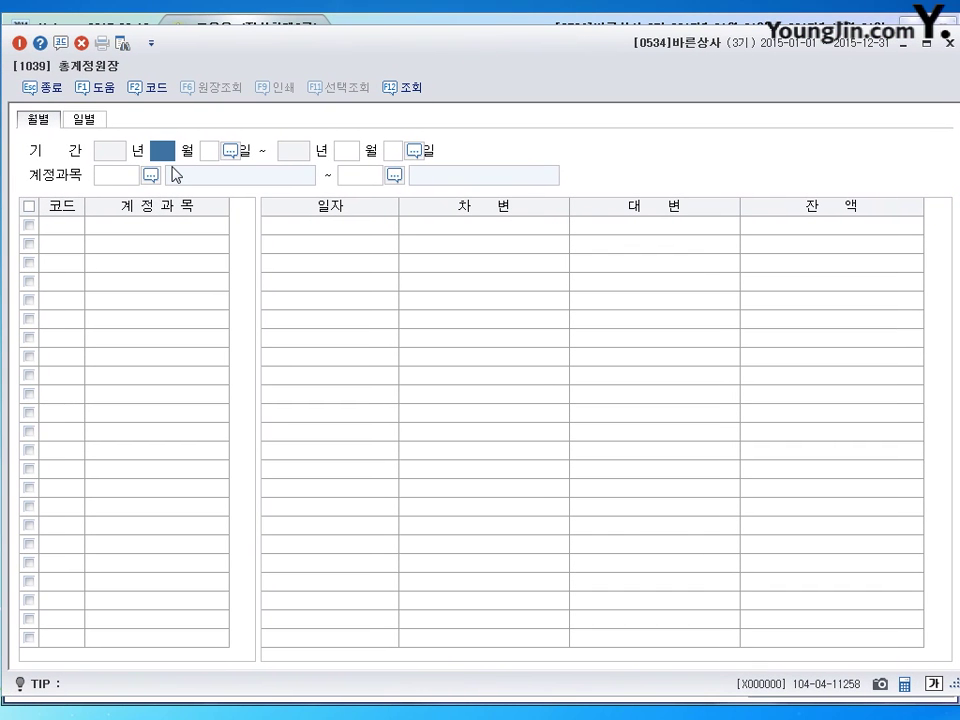
text(1)
key(Return)
key(Return)
text(6)
key(Return)
key(Return)
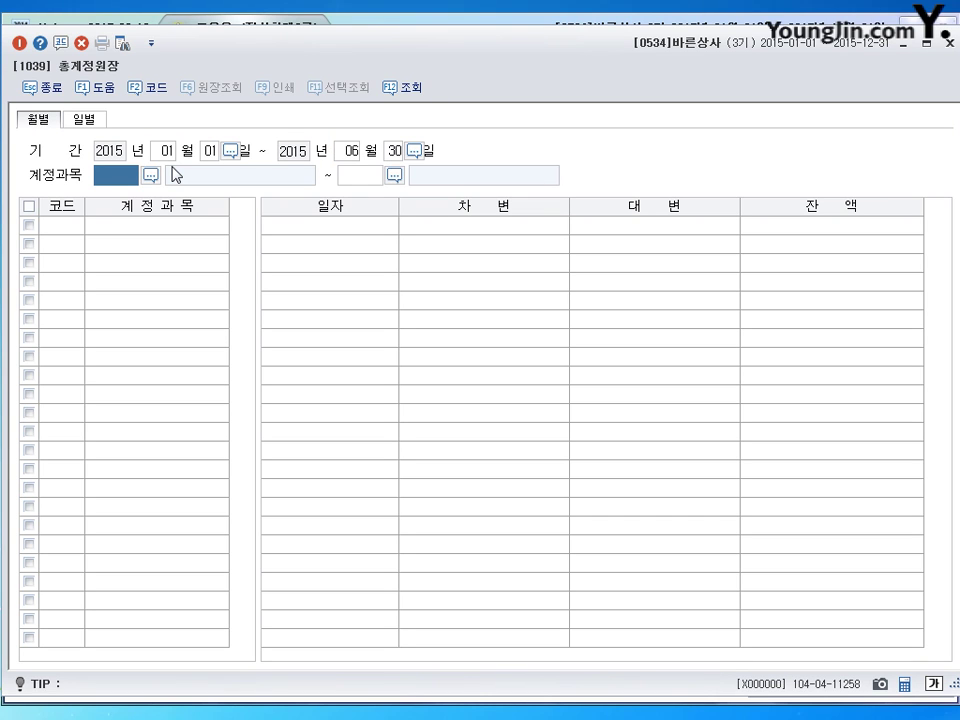
- Query the 총계정원장 for account 0830 소모품비 only, using it as both start and end of the account range
text(0830)
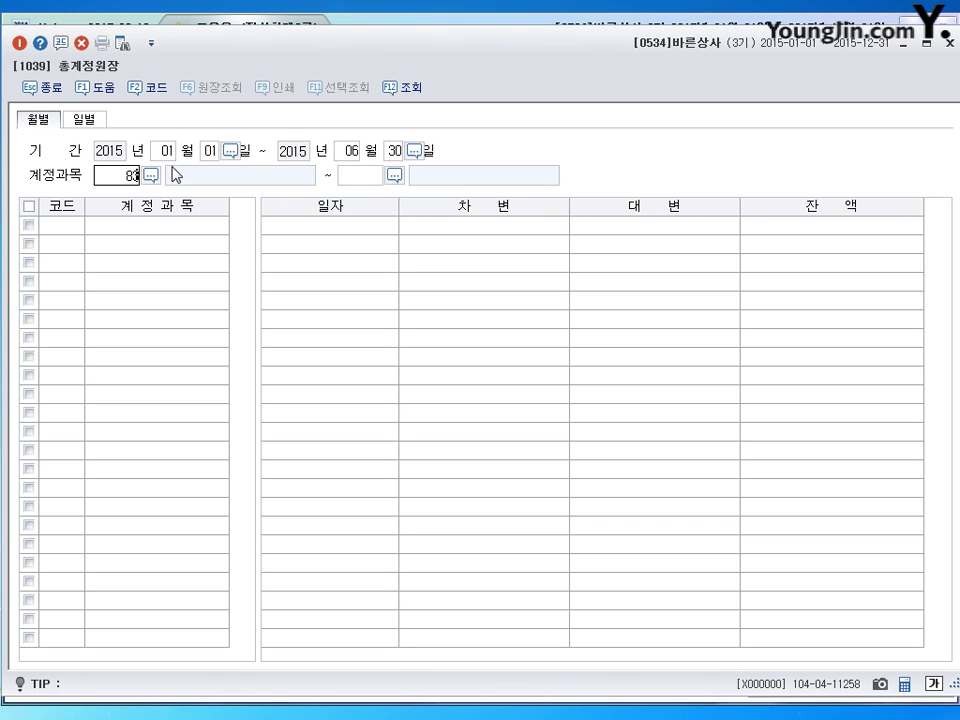
key(Return)
text(0830)
key(Return)
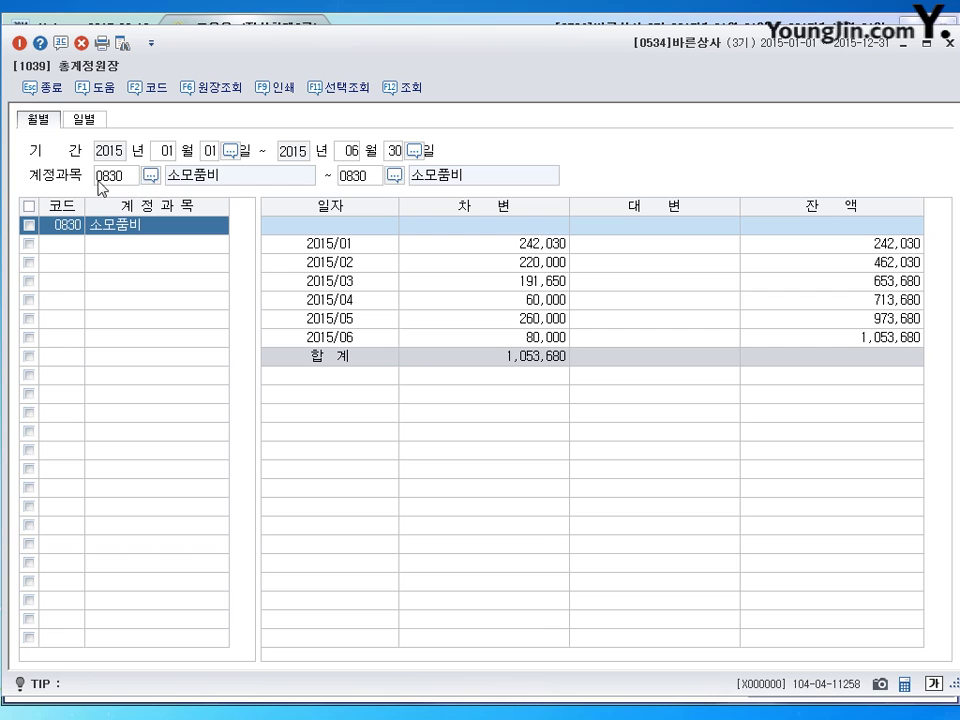
click(150, 177)
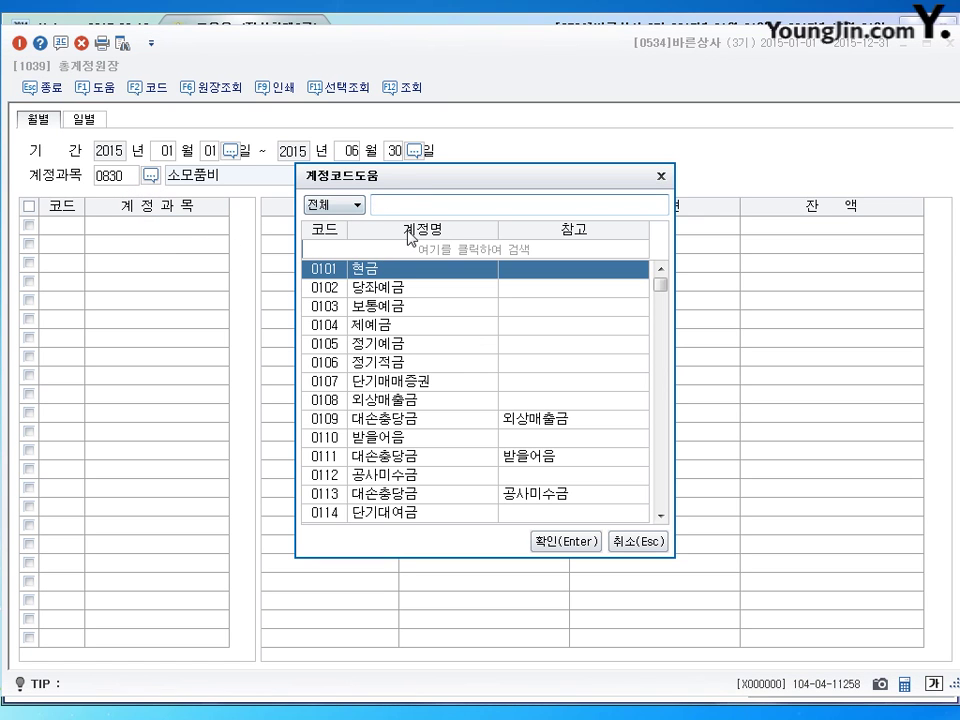
click(637, 542)
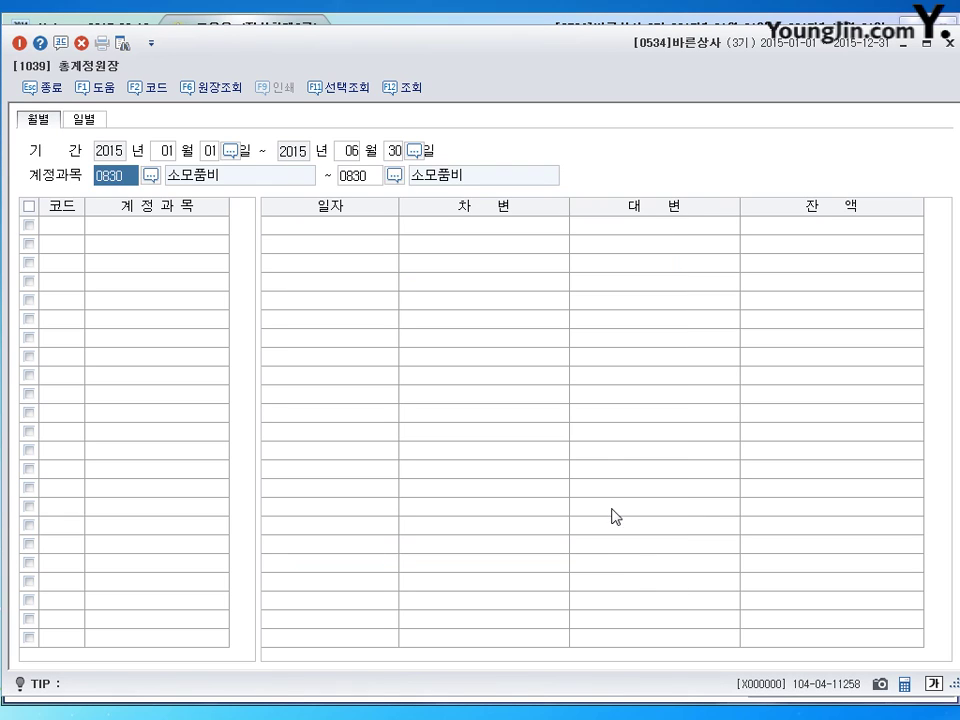
click(356, 187)
key(Return)
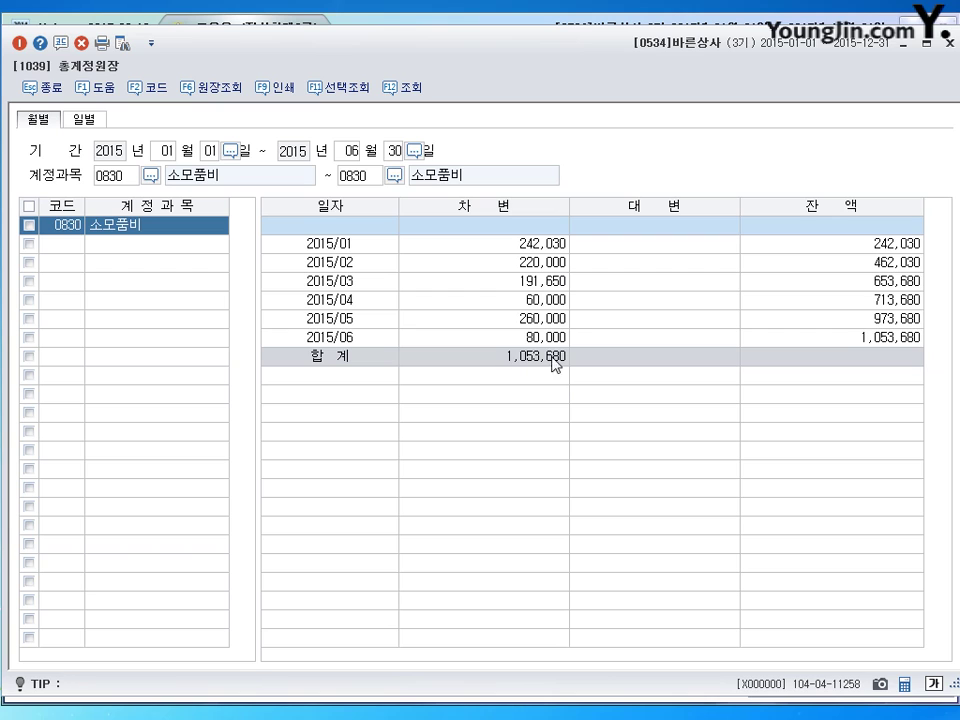
- Compare the monthly debit amounts of 소모품비, checking the May and April rows, and close the 총계정원장
click(537, 321)
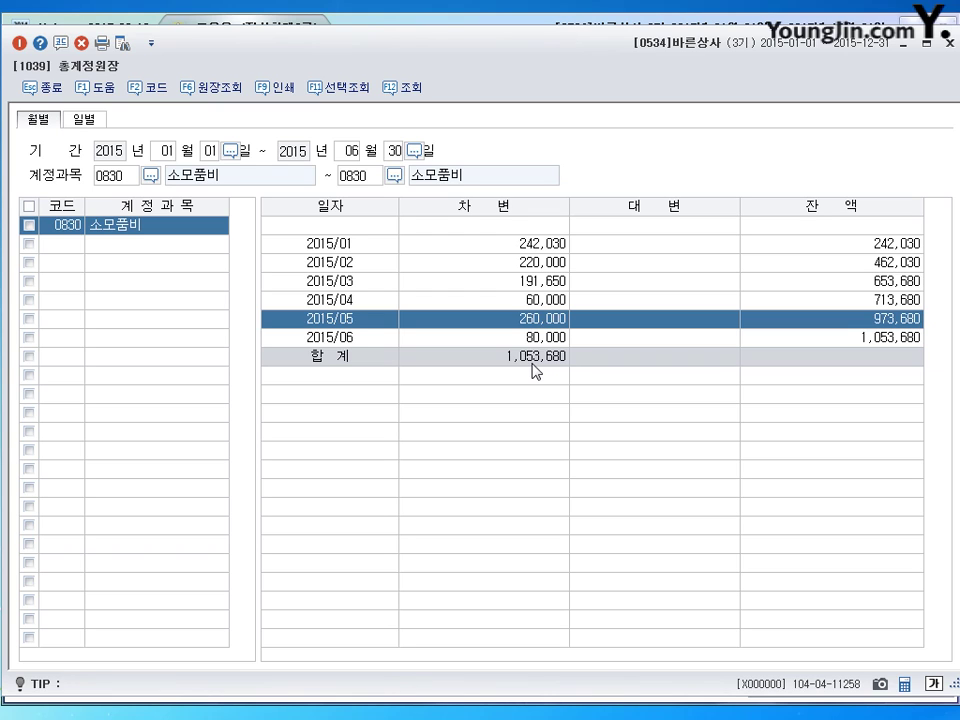
click(534, 305)
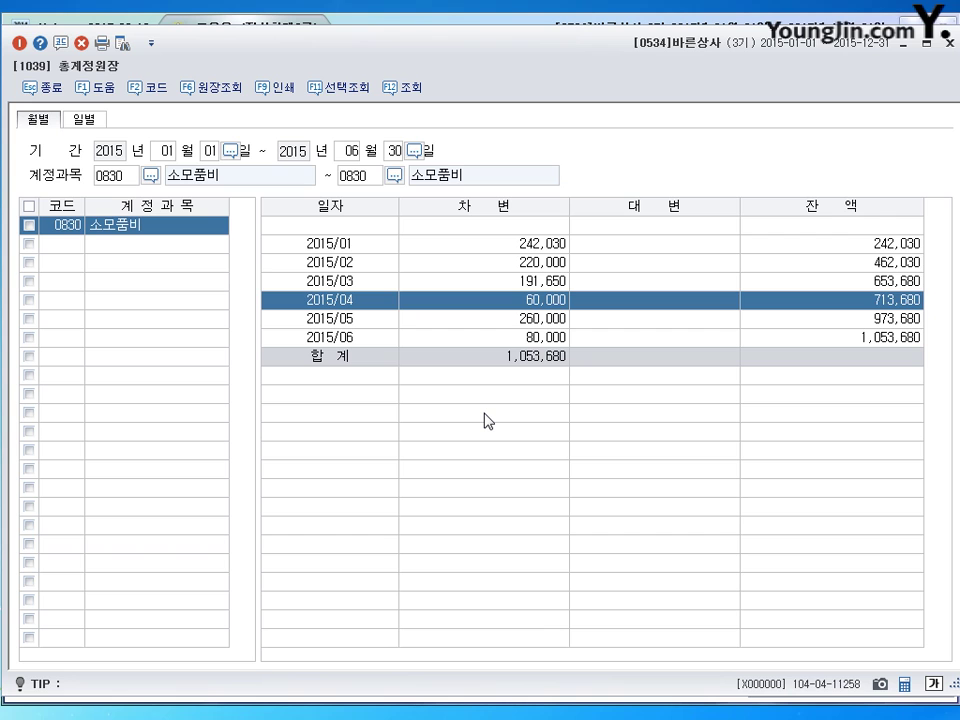
click(949, 43)
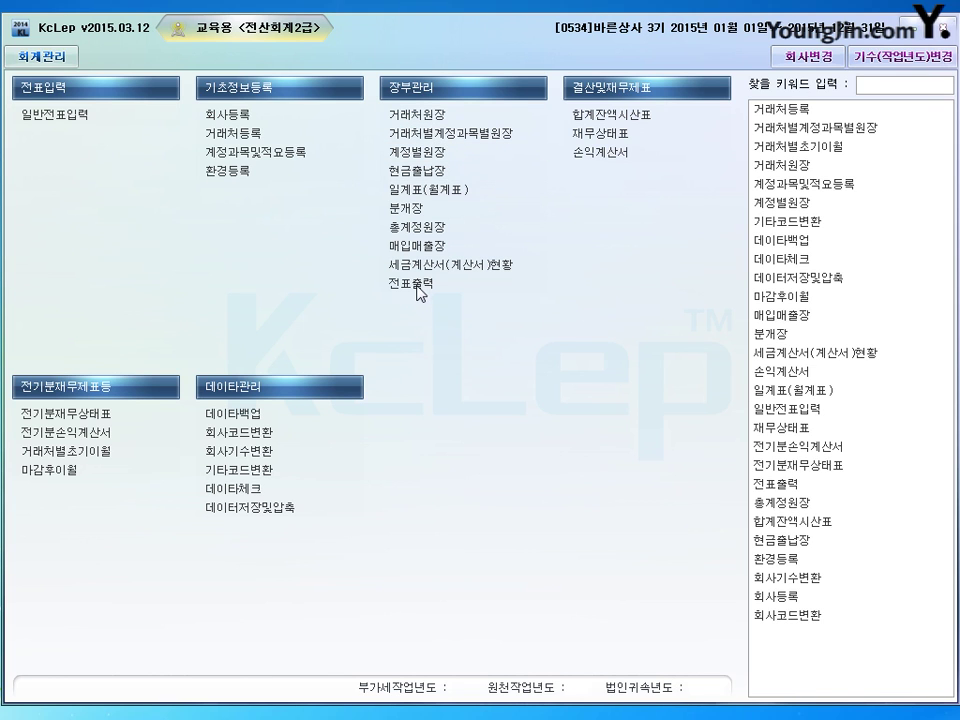
- Open the 거래처원장 balance view with June 30, 2015 as start and end date and account 0108 외상매출금
click(418, 114)
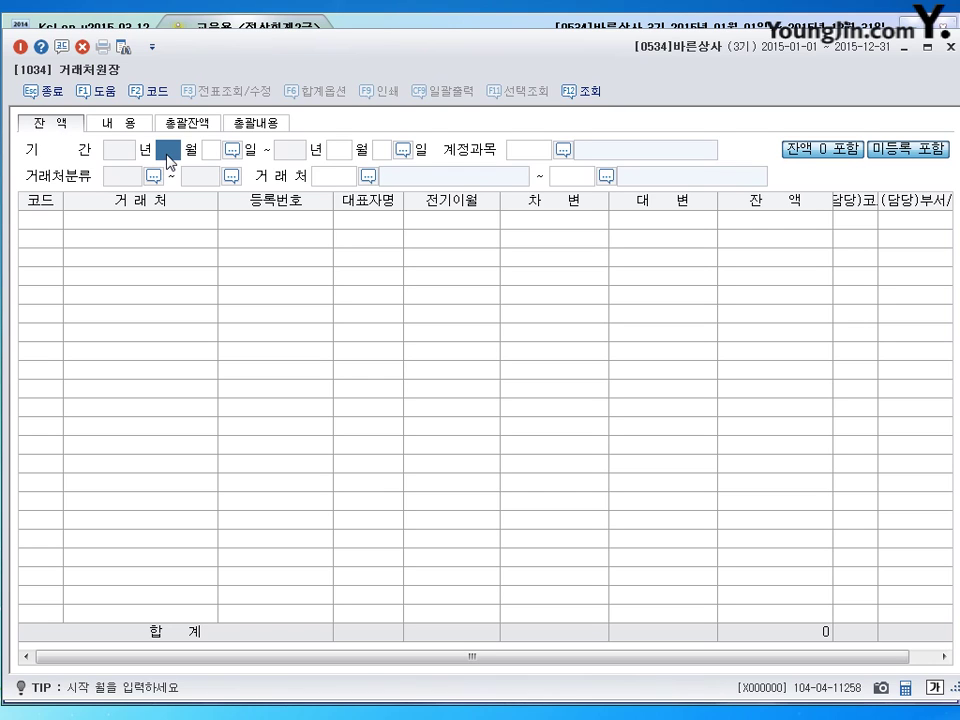
text(6)
key(Return)
text(30)
key(Return)
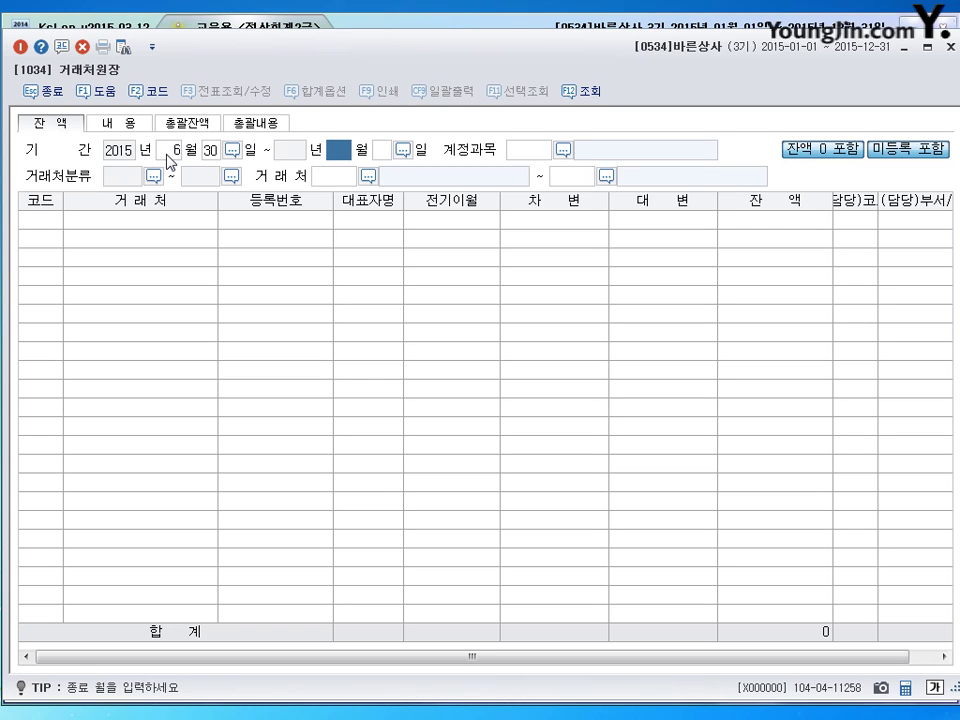
text(6)
key(Return)
text(30)
key(Return)
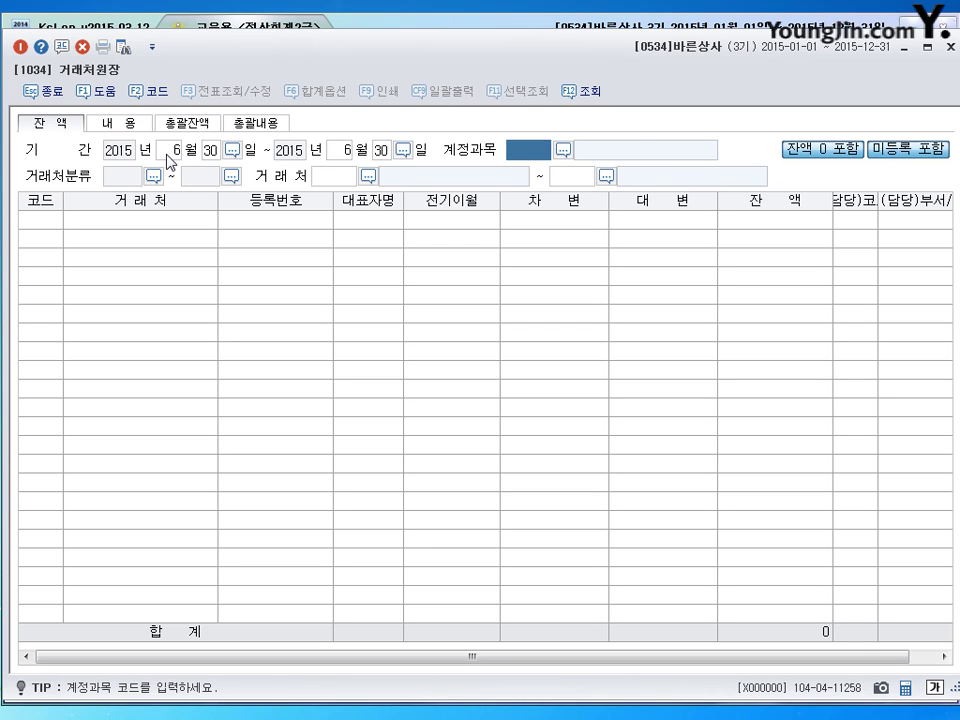
text(108)
key(Return)
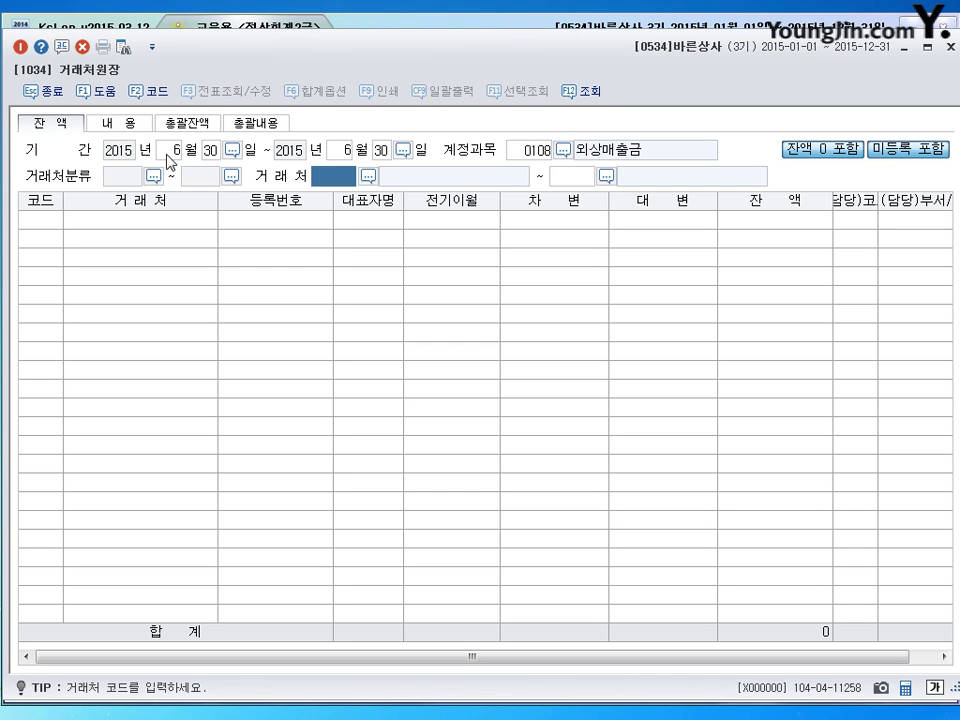
key(F2)
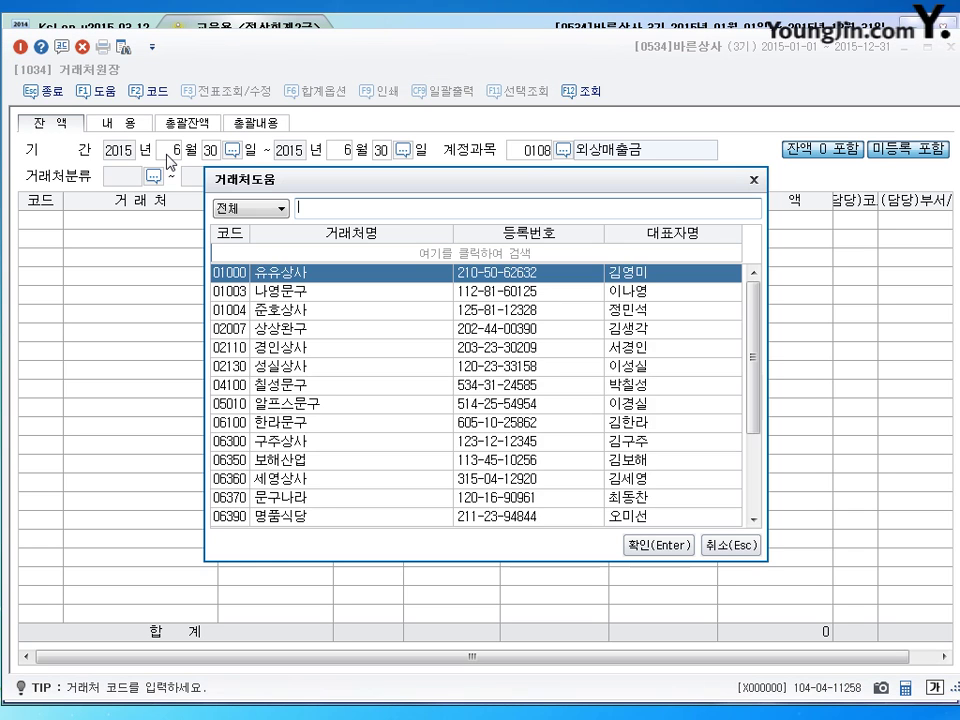
key(Return)
key(shift+Tab)
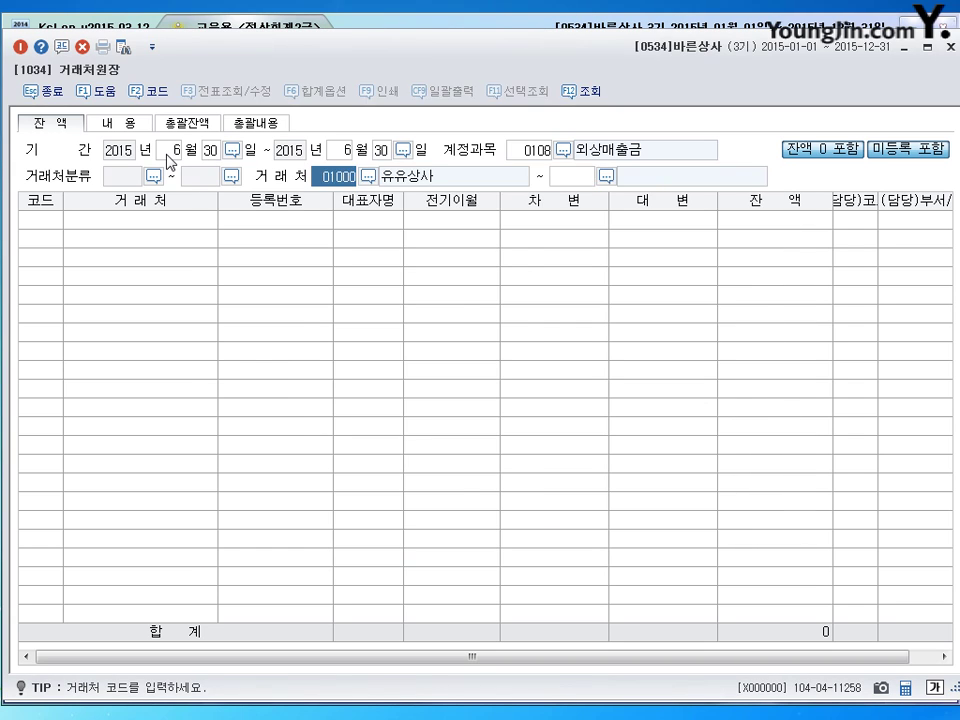
- Query the 외상매출금 balance with 칠성문구 as both start and end of the customer range, and close the 거래처원장
key(F2)
text(칠성)
key(Return)
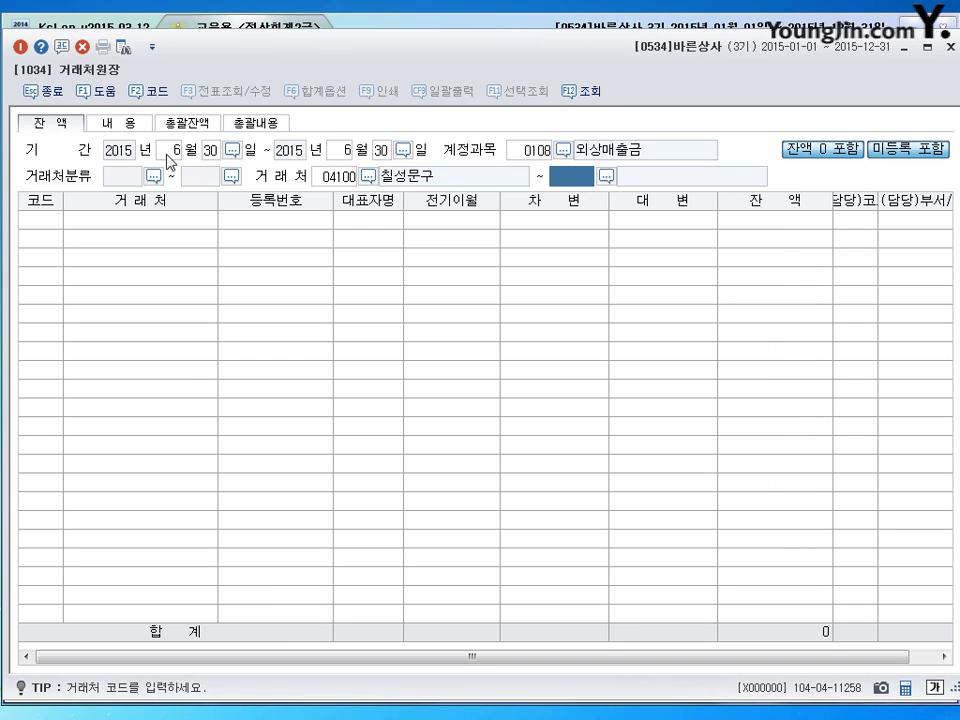
key(F2)
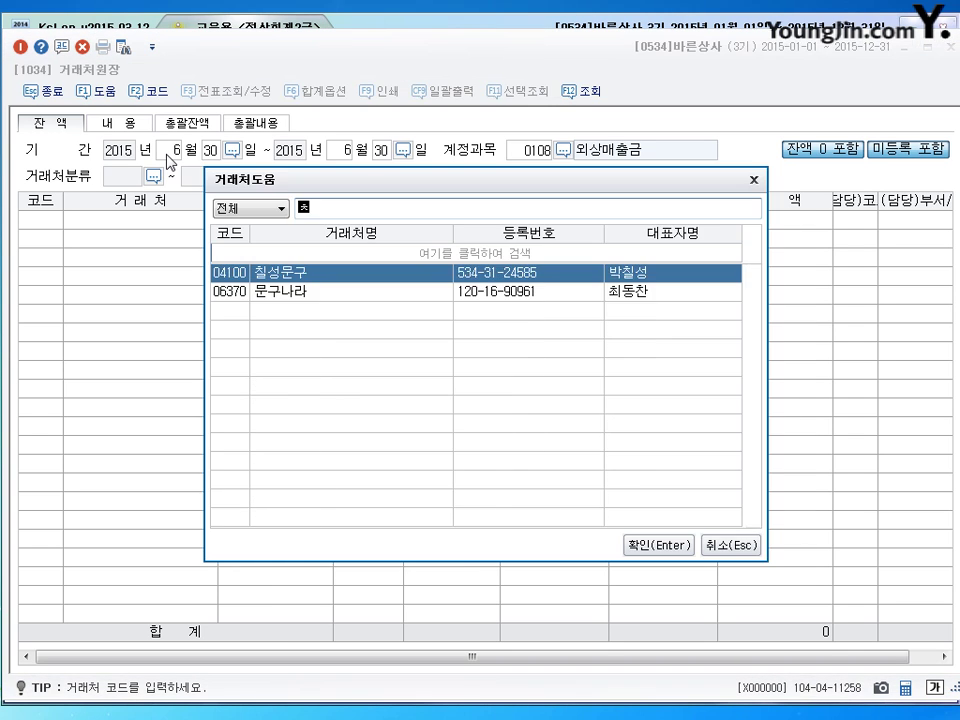
text(칠성)
key(Return)
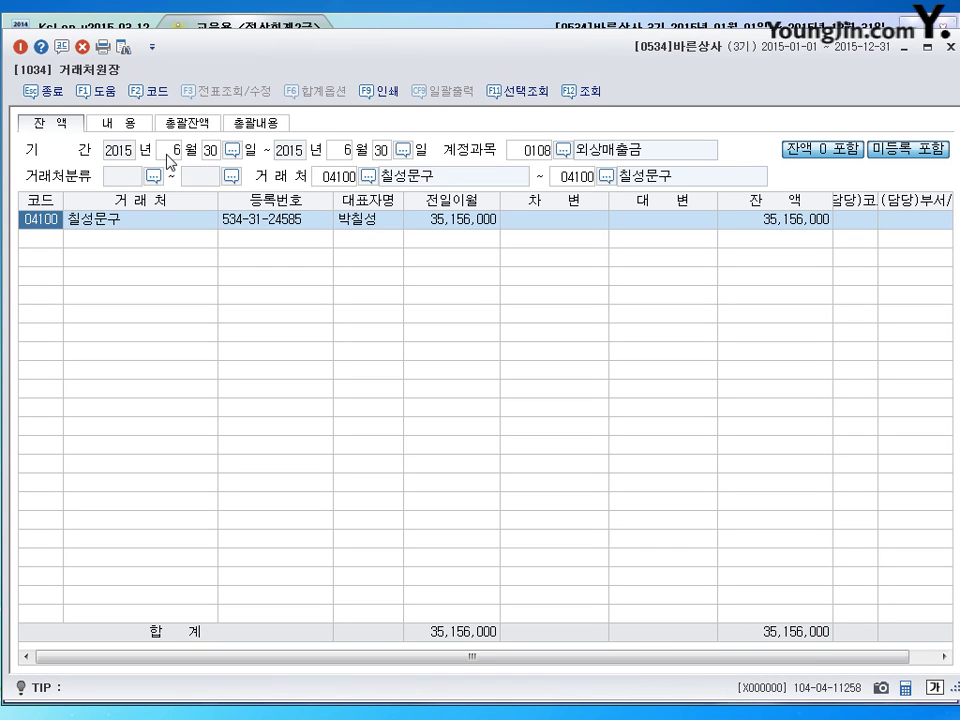
click(786, 219)
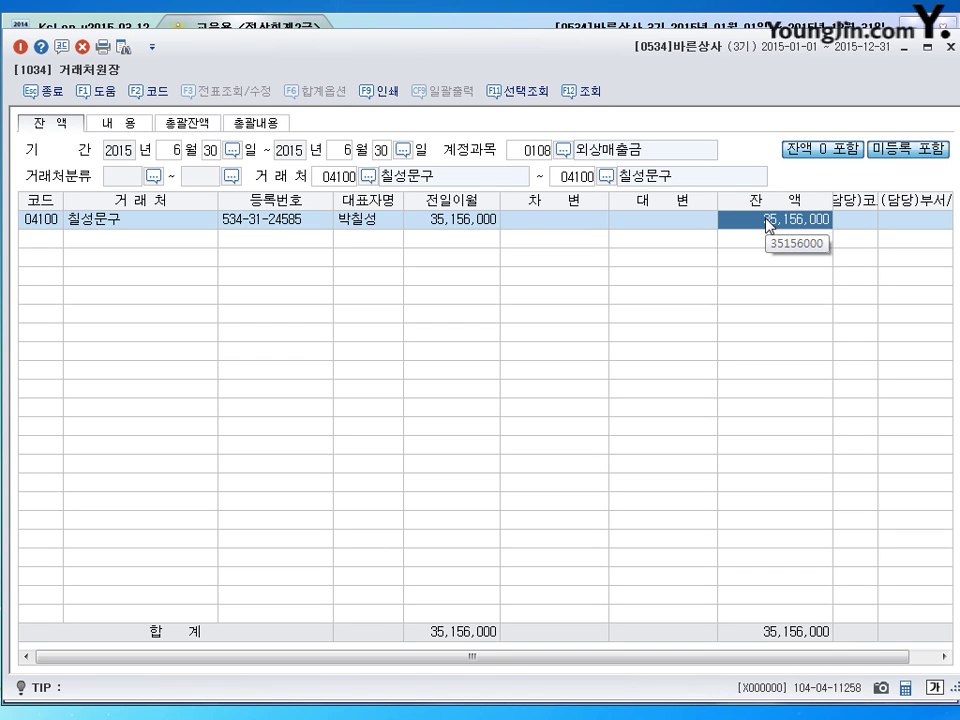
click(950, 46)
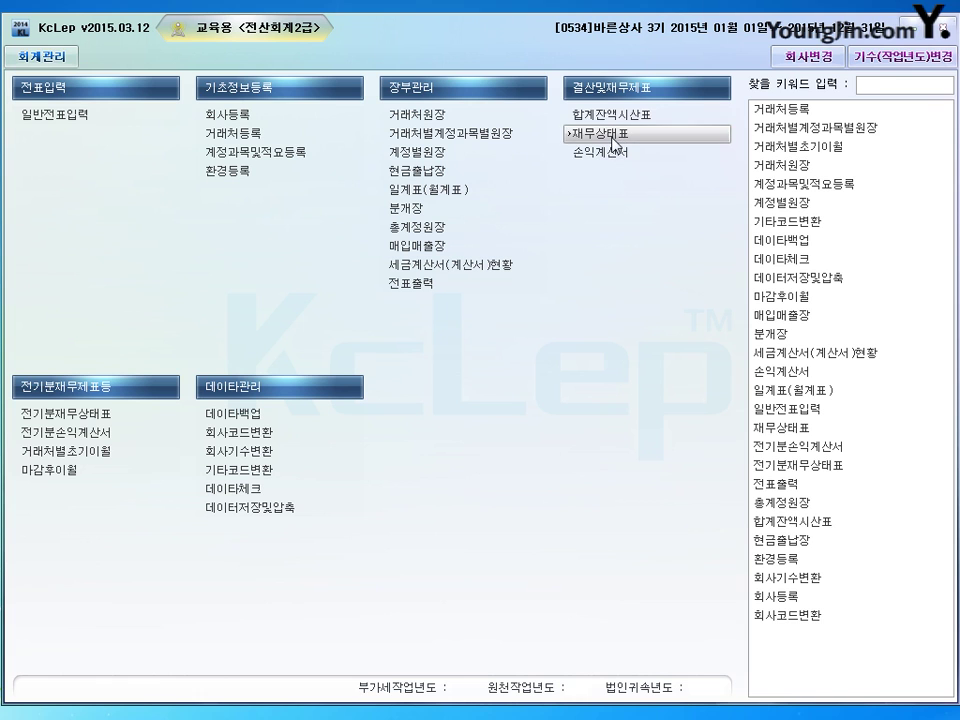
- Open the 합계잔액시산표 and query it as of March 31, 2015
click(610, 114)
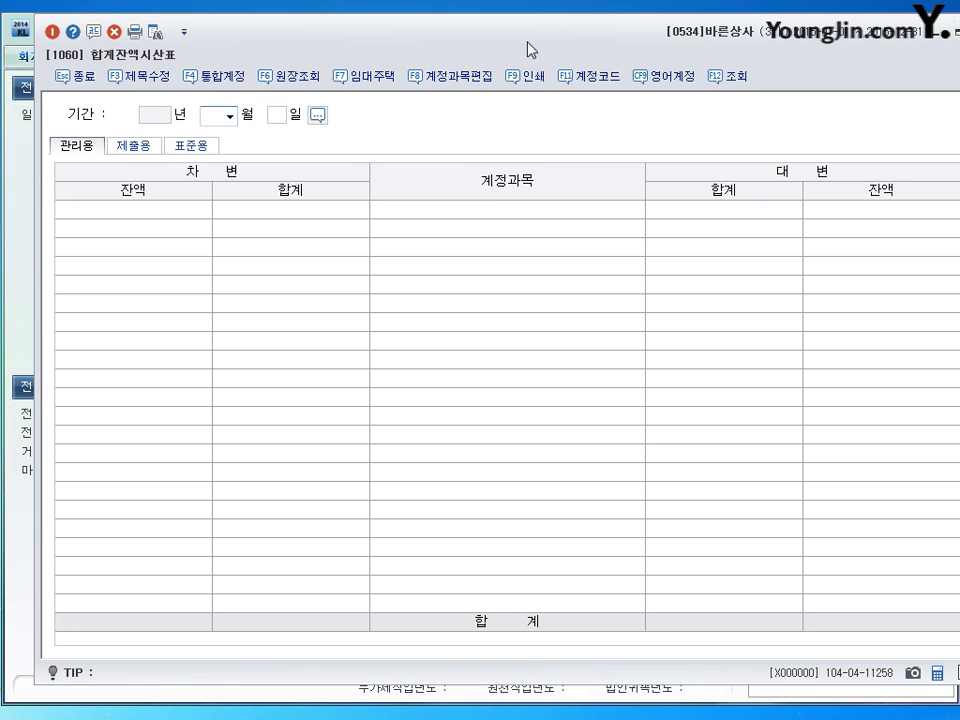
drag(527, 43, 497, 54)
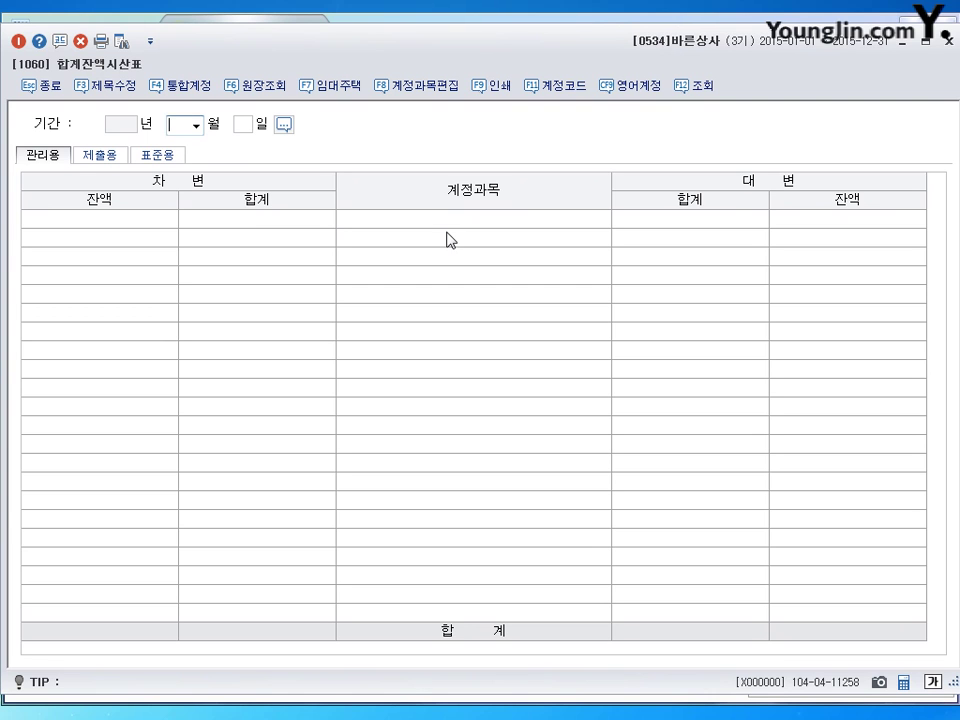
key(Return)
key(Return)
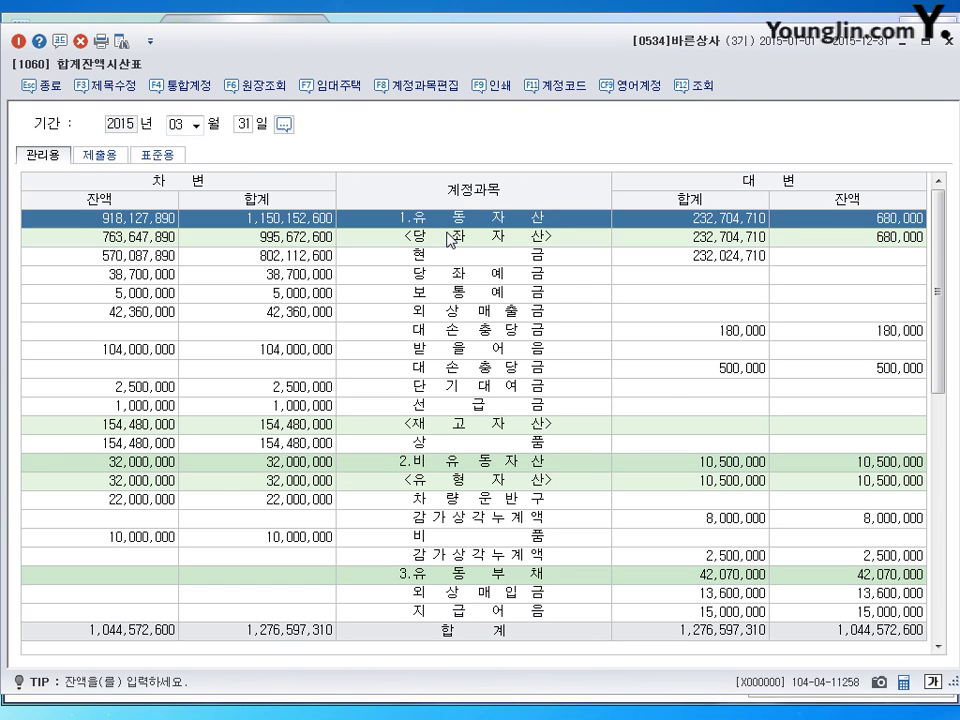
- Examine the credit balances of the 대손충당금 accounts beneath 외상매출금 and 받을어음, and close the 합계잔액시산표
drag(946, 342, 939, 275)
click(497, 332)
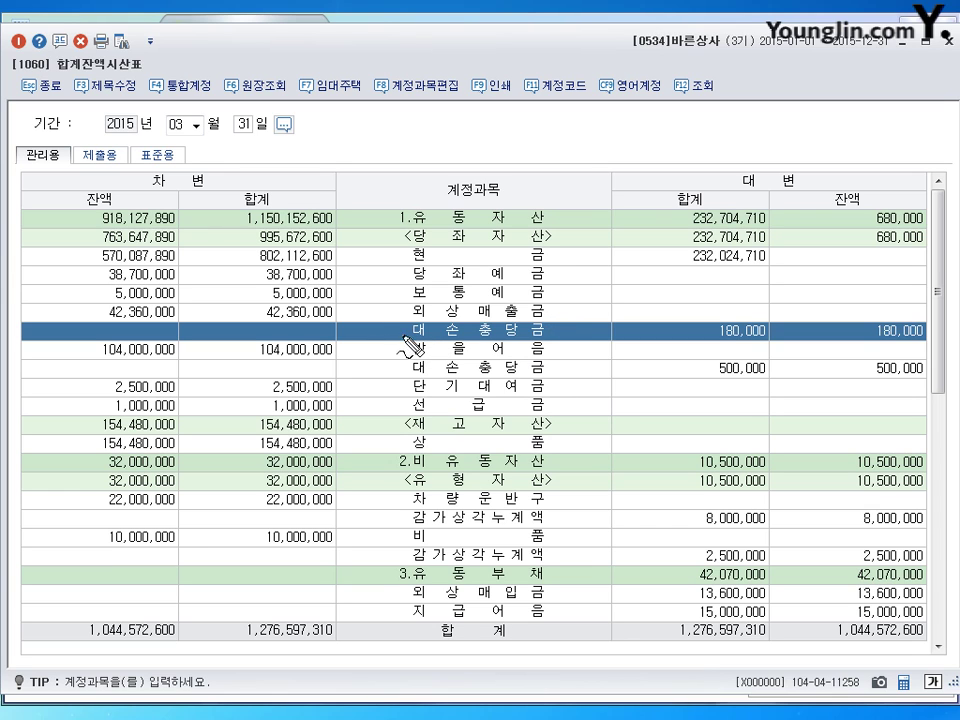
drag(400, 330, 396, 322)
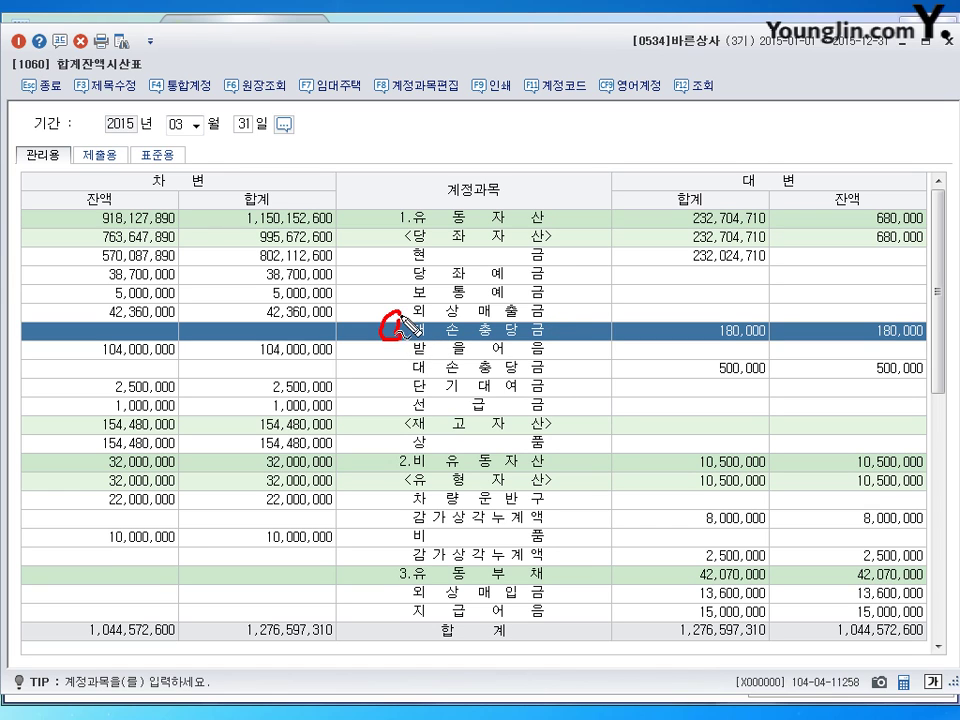
drag(906, 340, 912, 326)
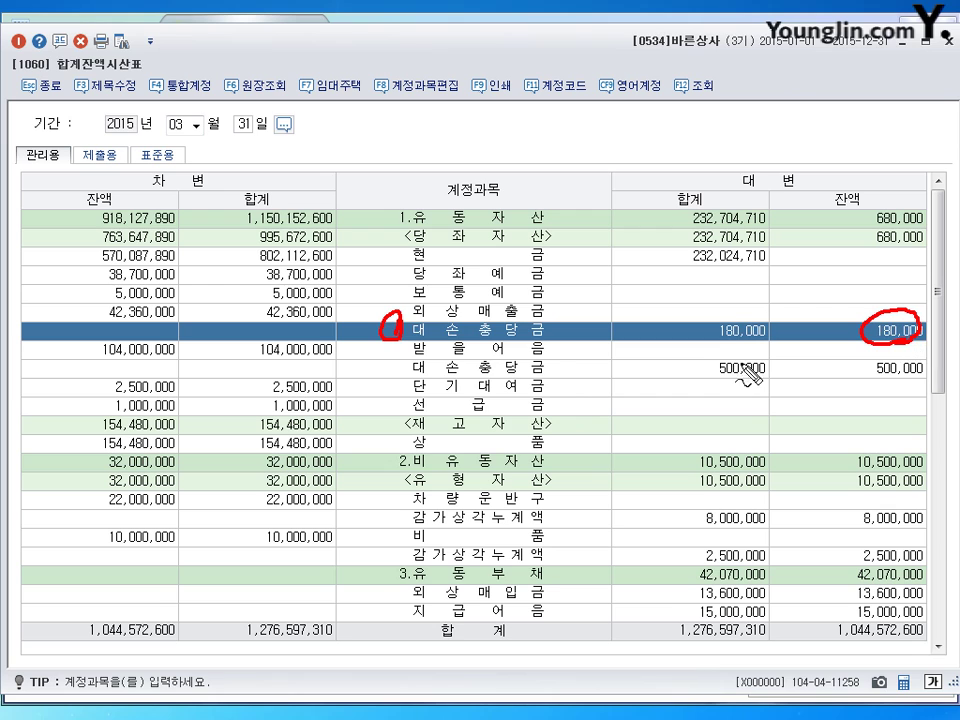
drag(398, 370, 395, 385)
click(393, 365)
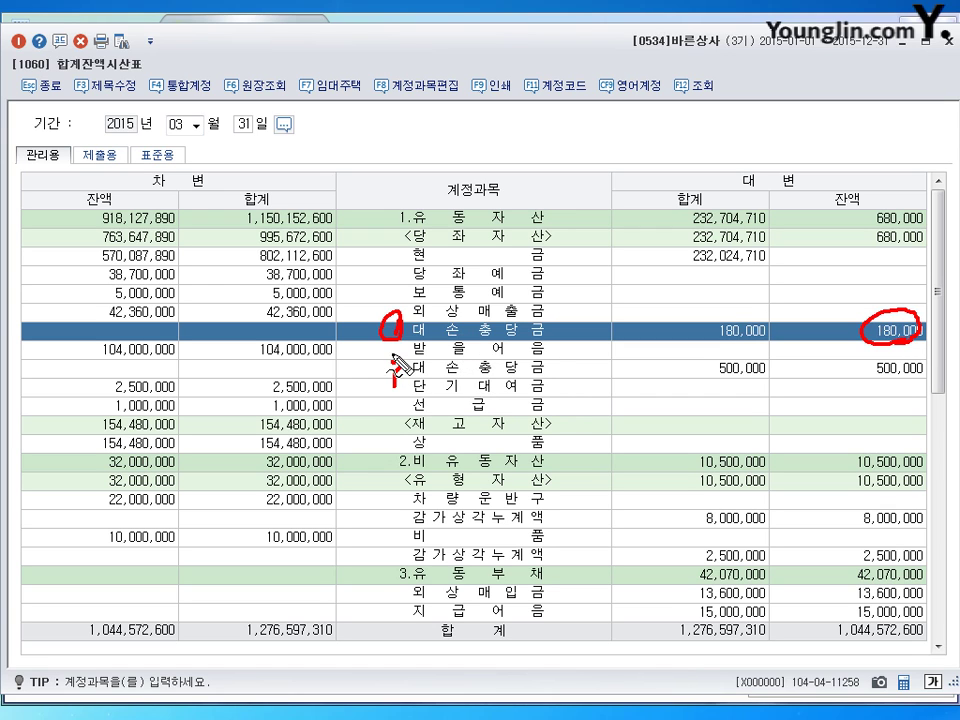
click(392, 352)
mouse_move(404, 388)
mouse_down()
mouse_move(396, 368)
mouse_move(386, 380)
mouse_move(392, 372)
mouse_up()
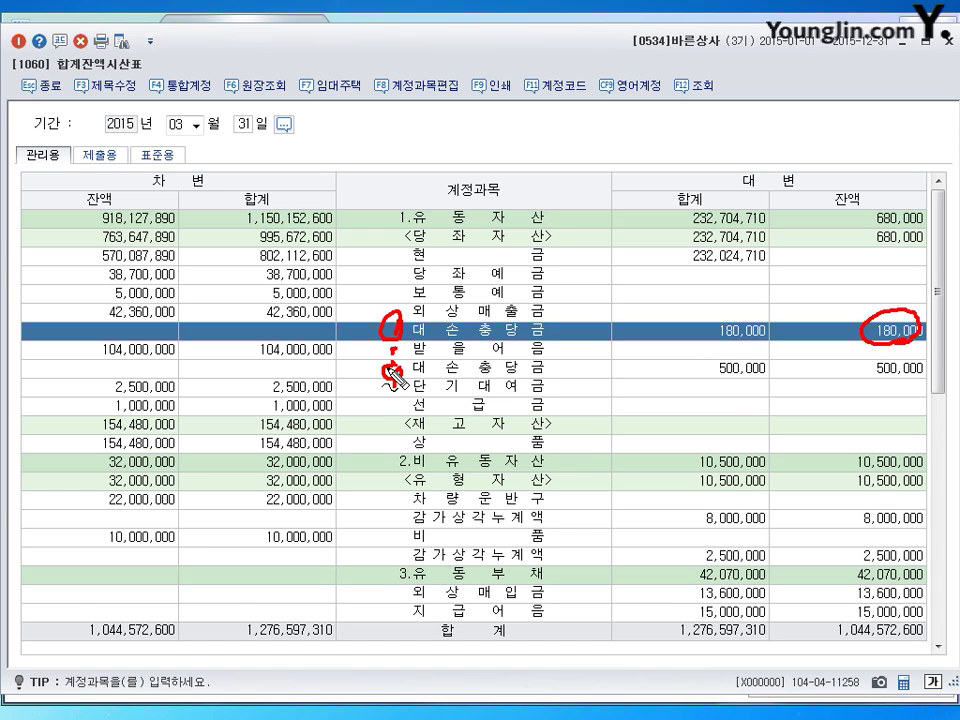
mouse_move(912, 383)
mouse_down()
mouse_move(858, 380)
mouse_move(881, 364)
mouse_move(926, 384)
mouse_up()
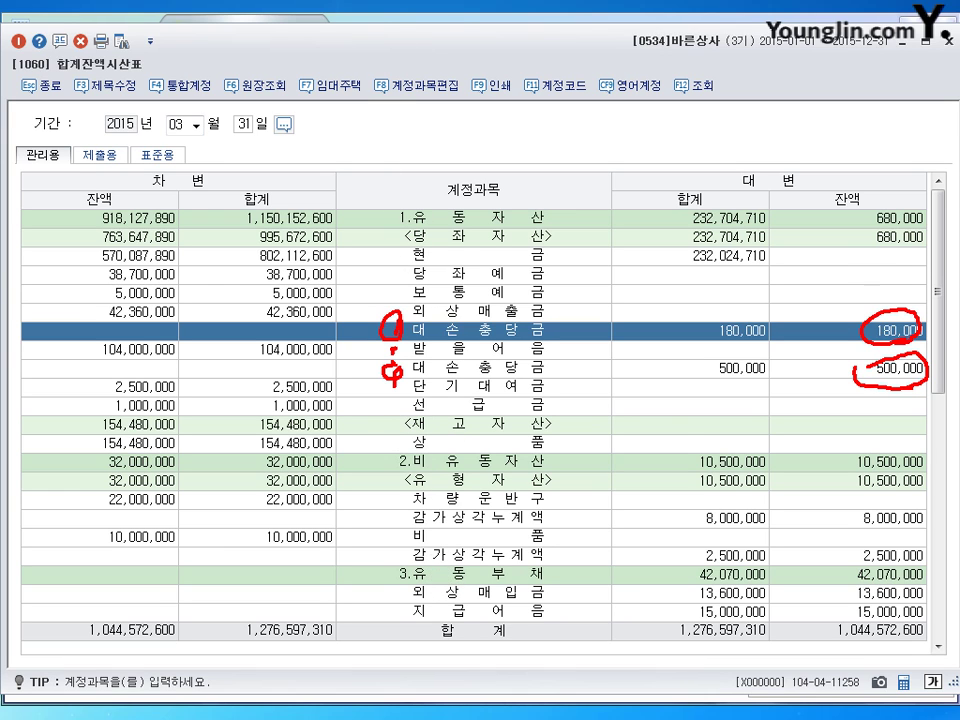
mouse_move(870, 342)
mouse_down()
mouse_move(857, 342)
mouse_move(845, 370)
mouse_move(851, 358)
mouse_up()
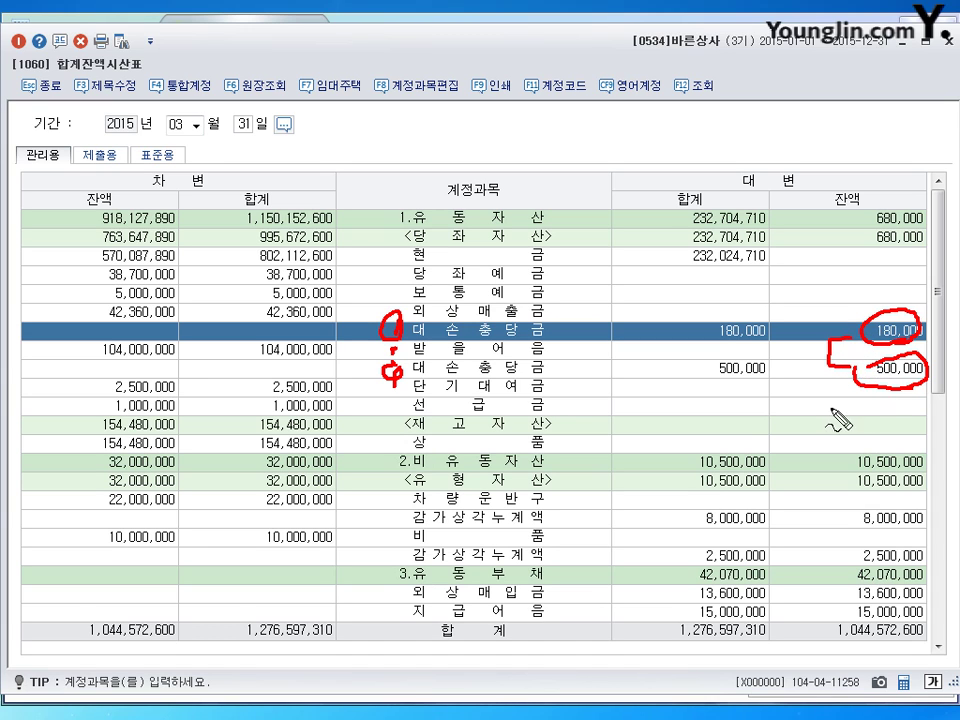
mouse_move(797, 400)
mouse_down()
mouse_move(786, 440)
mouse_move(835, 437)
mouse_move(826, 430)
mouse_move(851, 440)
mouse_up()
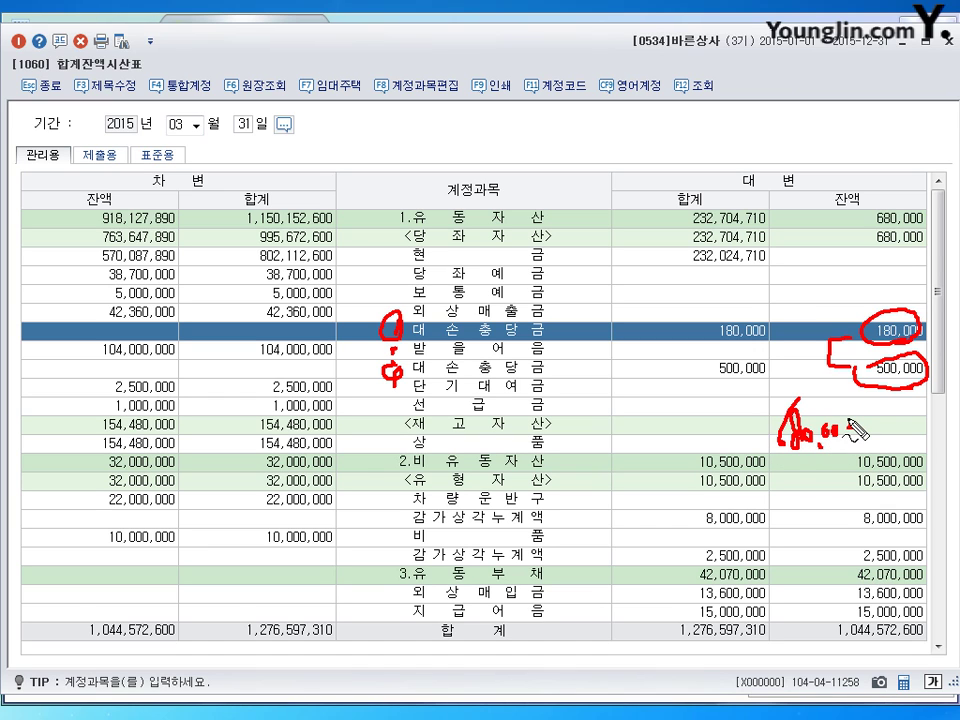
key(Escape)
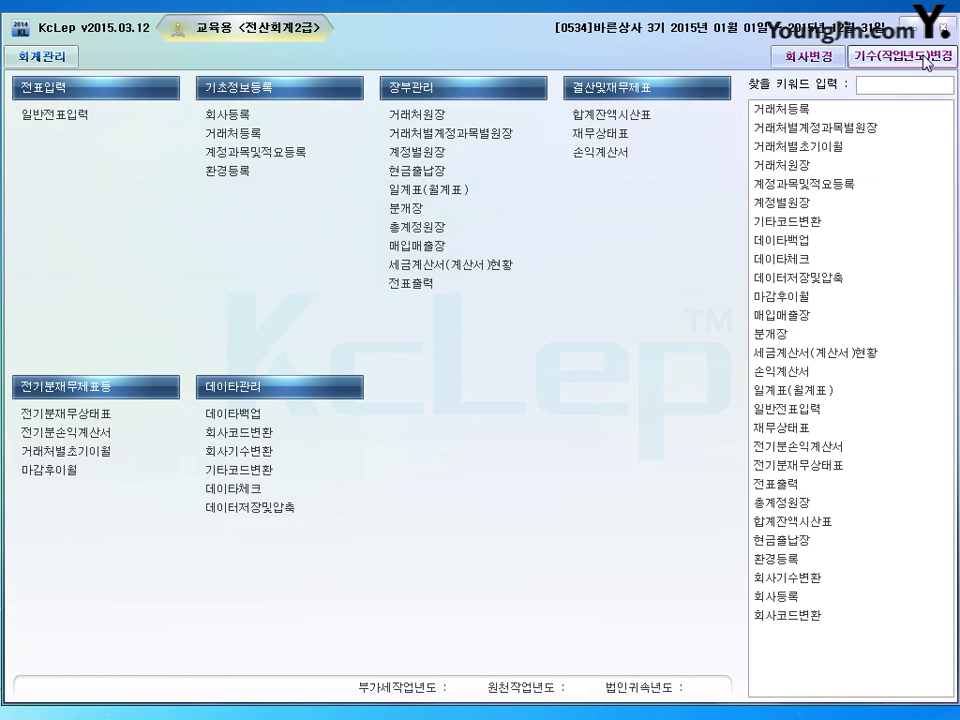
click(947, 41)
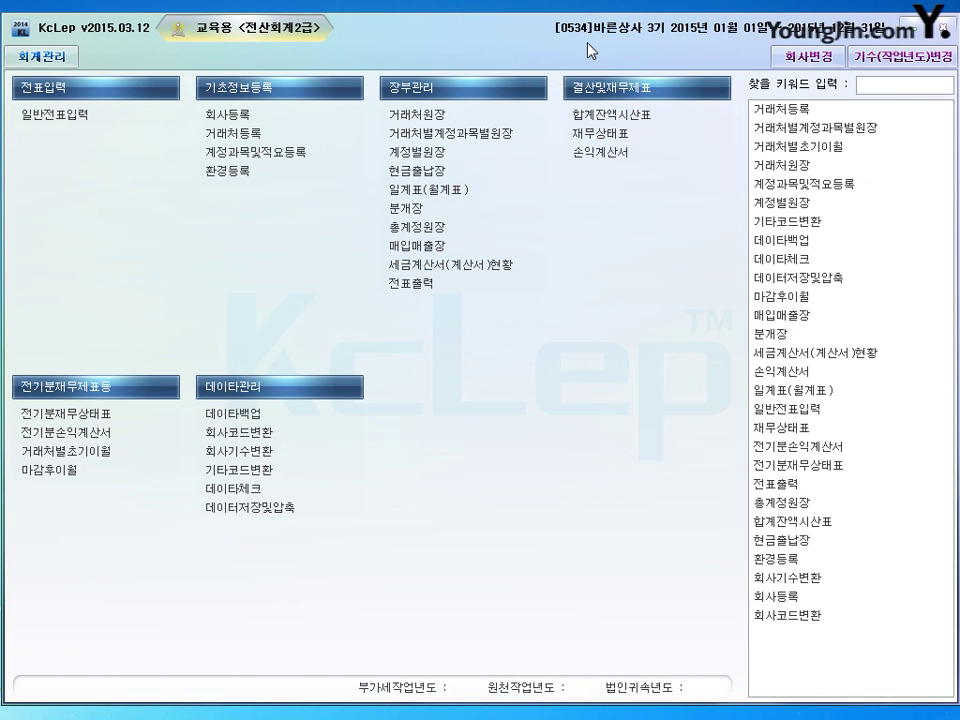